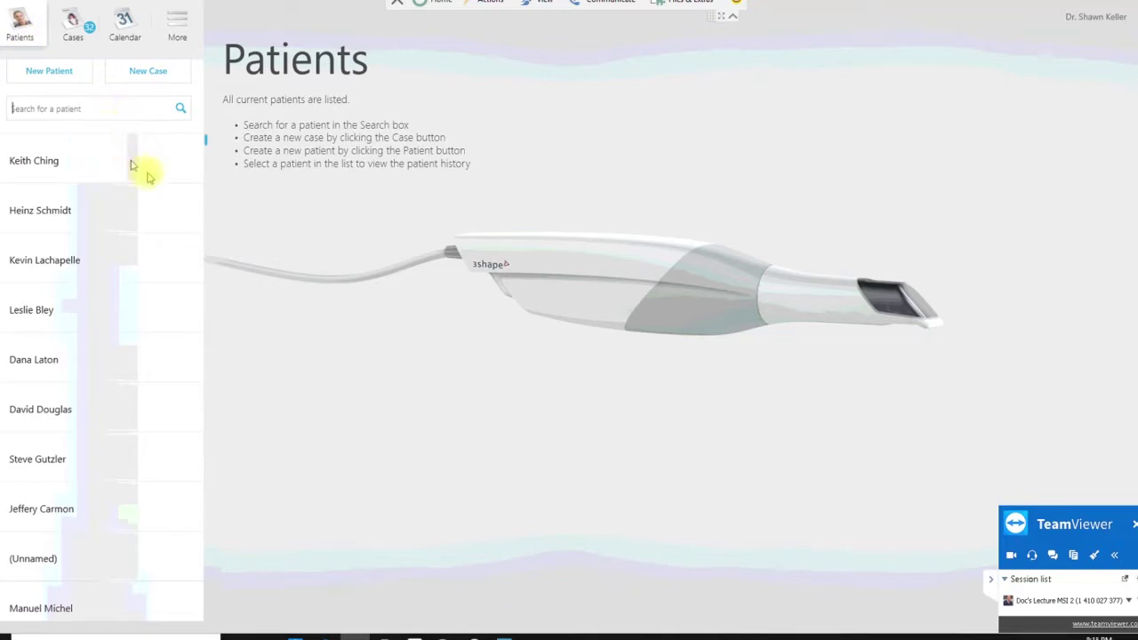
- Search for the patient by surname and open the matching record to list their scan cases
text(keller)
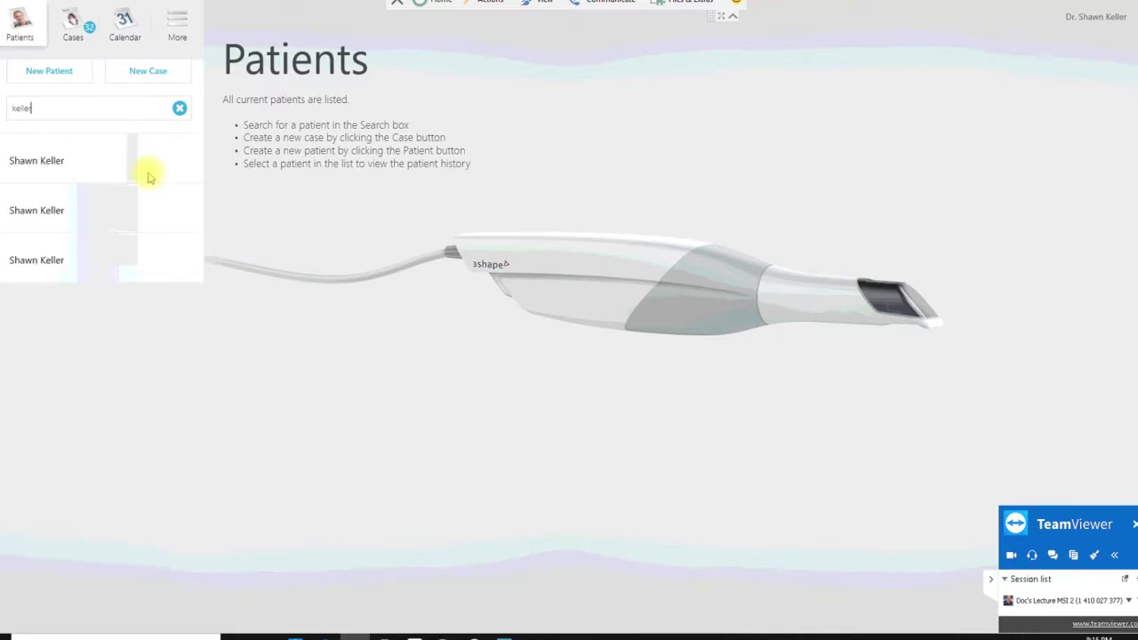
click(153, 174)
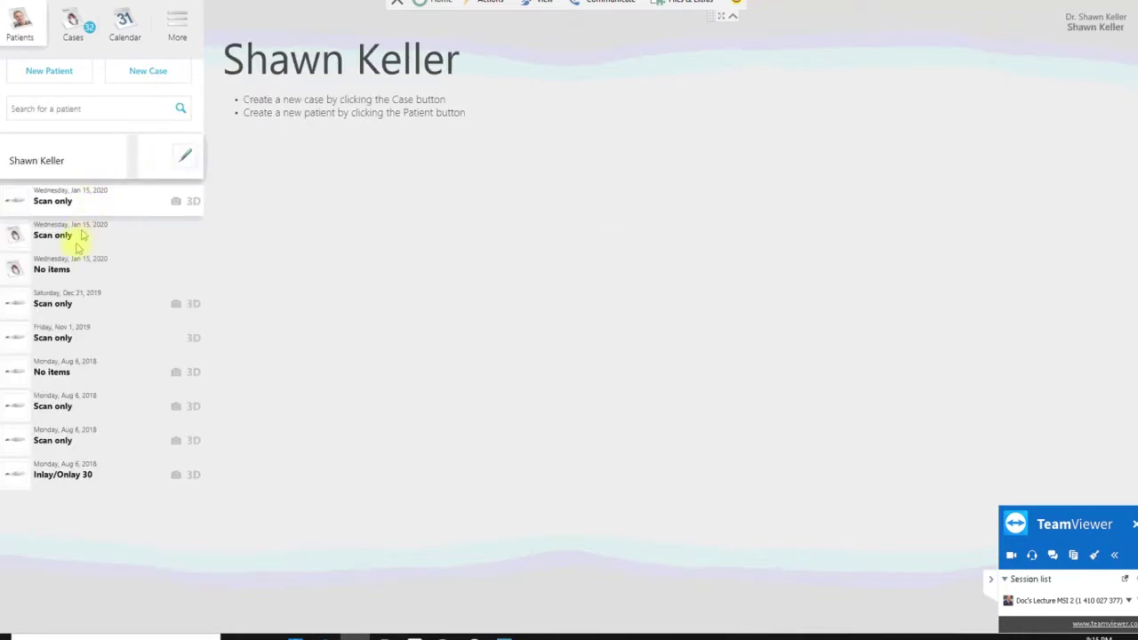
- Open the Jan 15, 2020 Scan only case and export its scans via Export > Scans
click(92, 226)
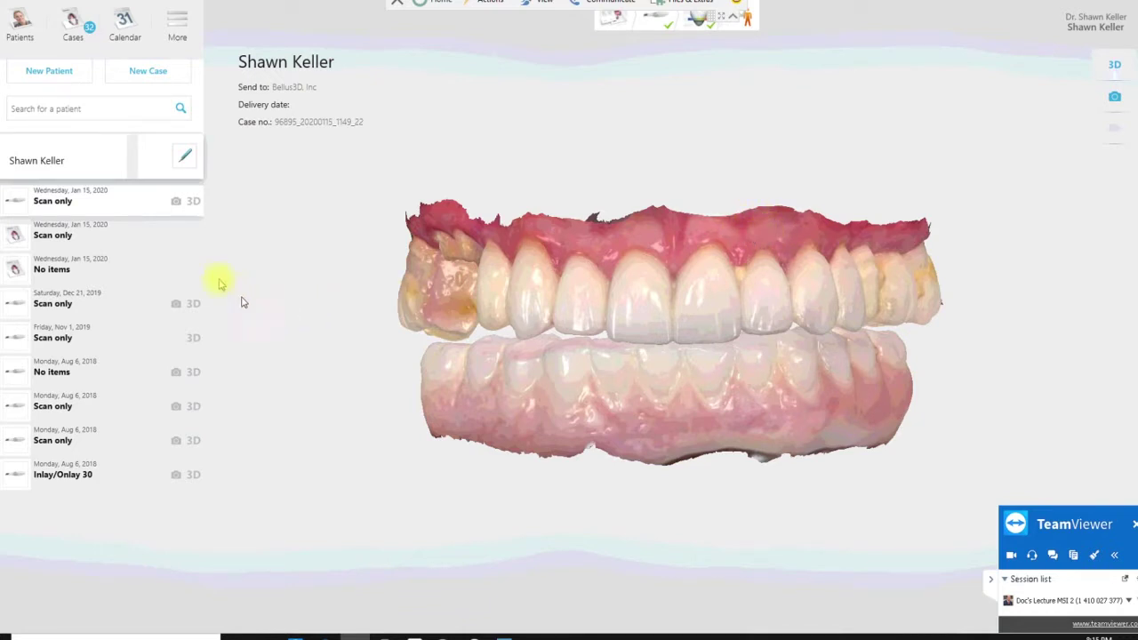
click(191, 204)
right_click(190, 204)
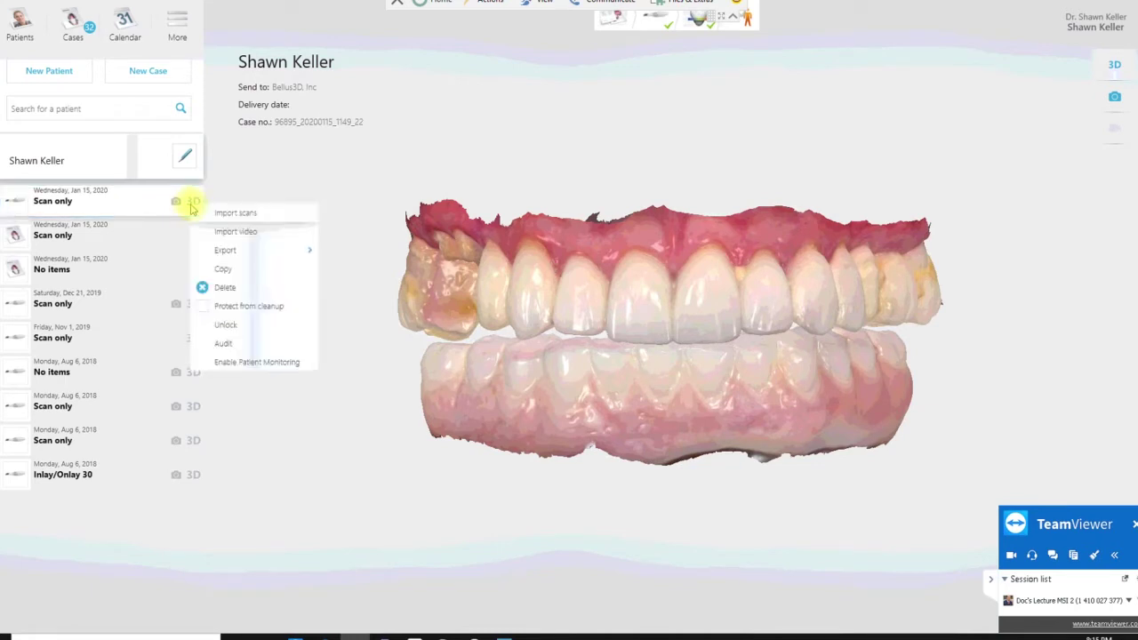
mouse_move(219, 252)
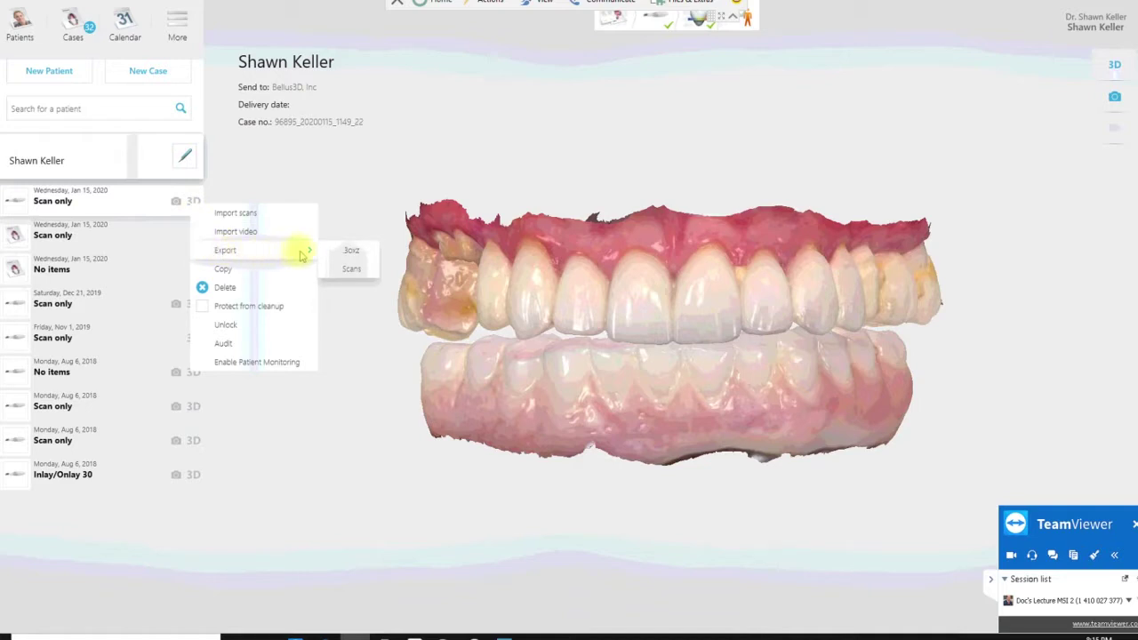
click(342, 268)
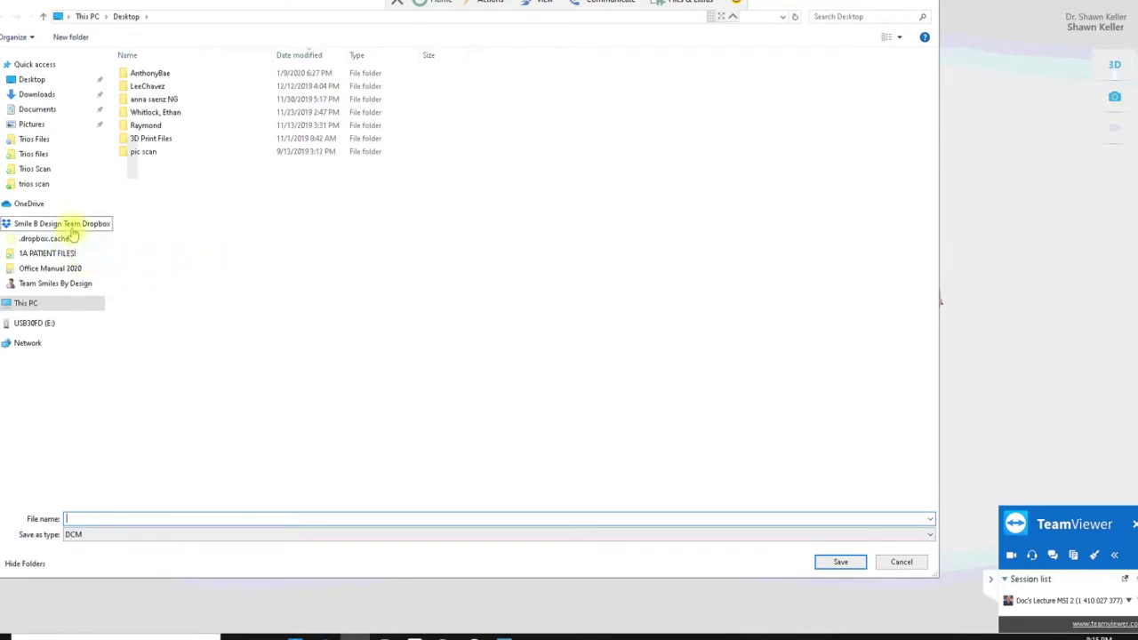
- Browse to the patient's folder under 1A PATIENT FILES! in the Save As navigation pane
click(69, 256)
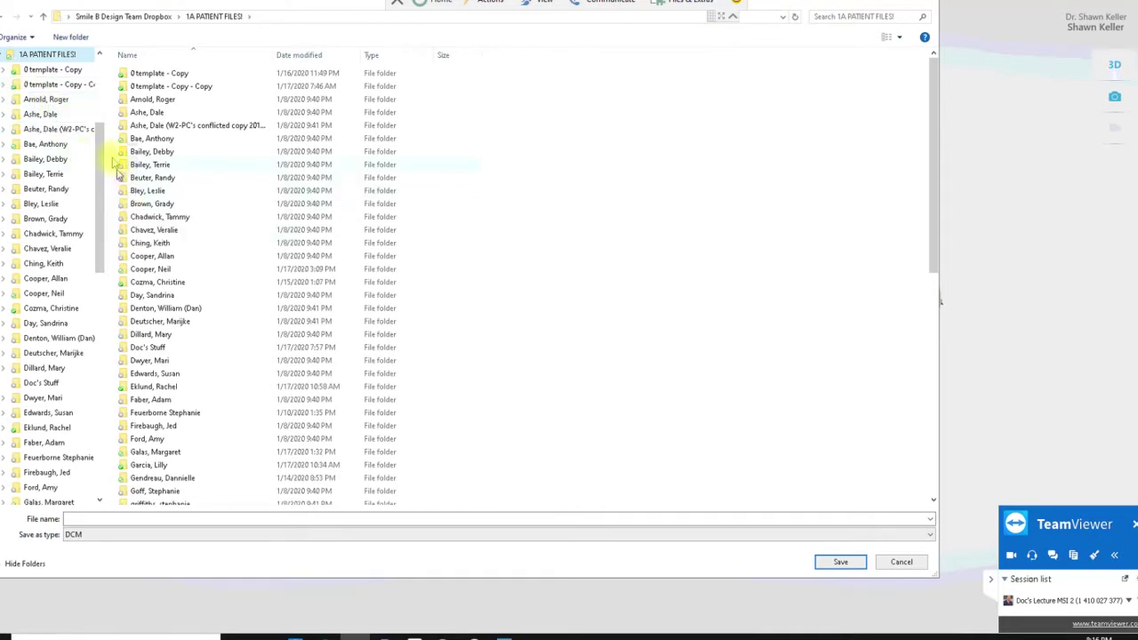
scroll(61, 146, down, 1)
scroll(62, 293, down, 4)
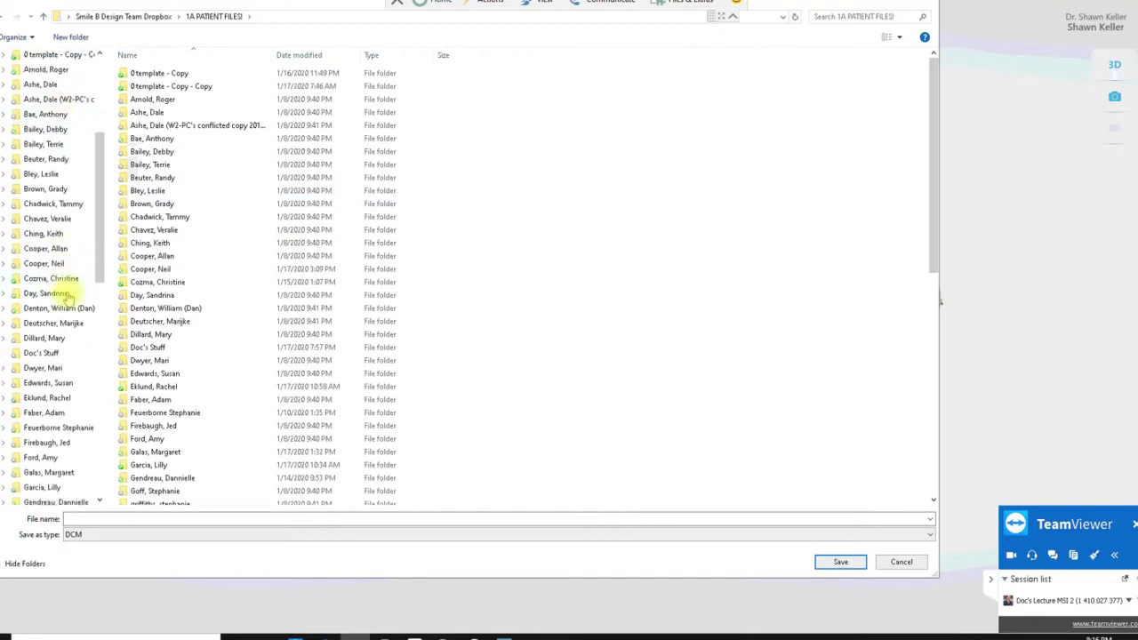
scroll(64, 346, down, 1)
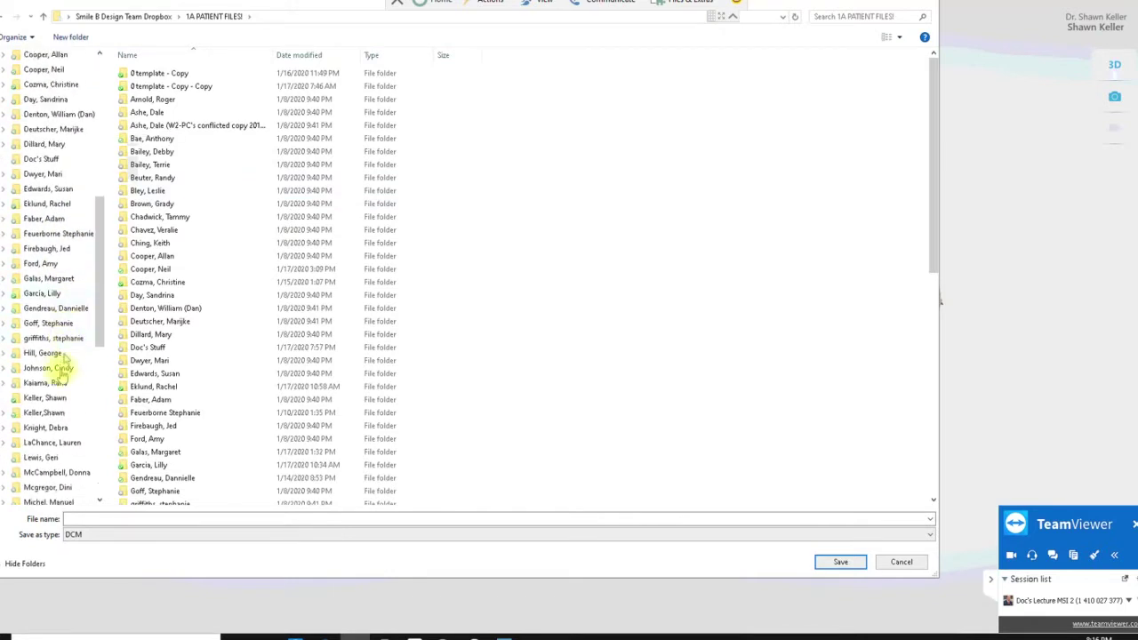
click(45, 397)
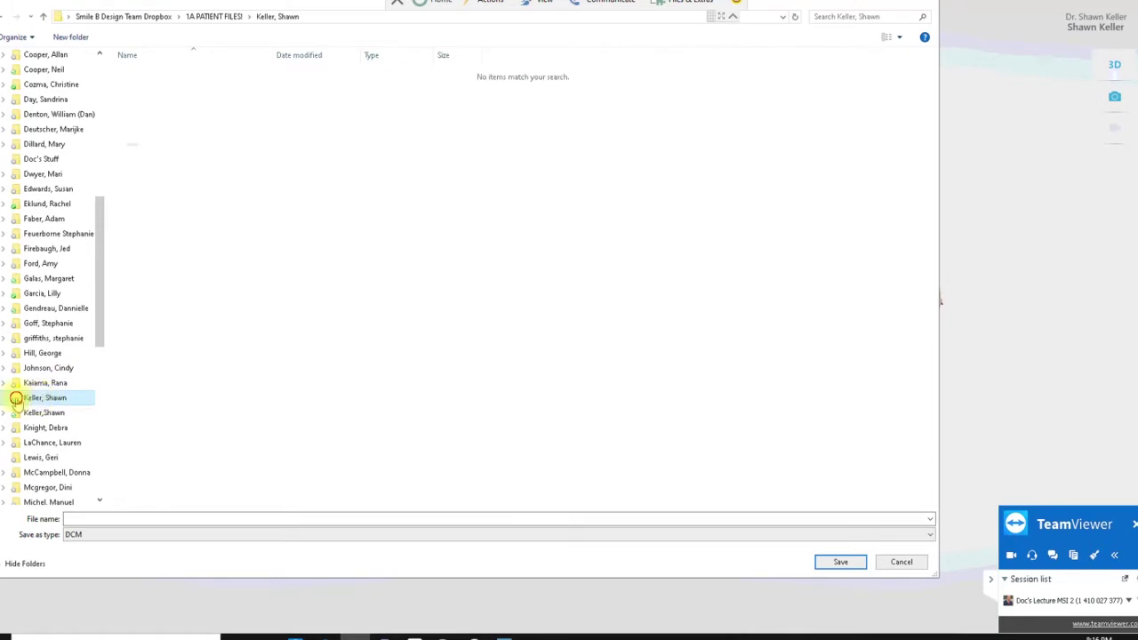
click(16, 400)
click(20, 412)
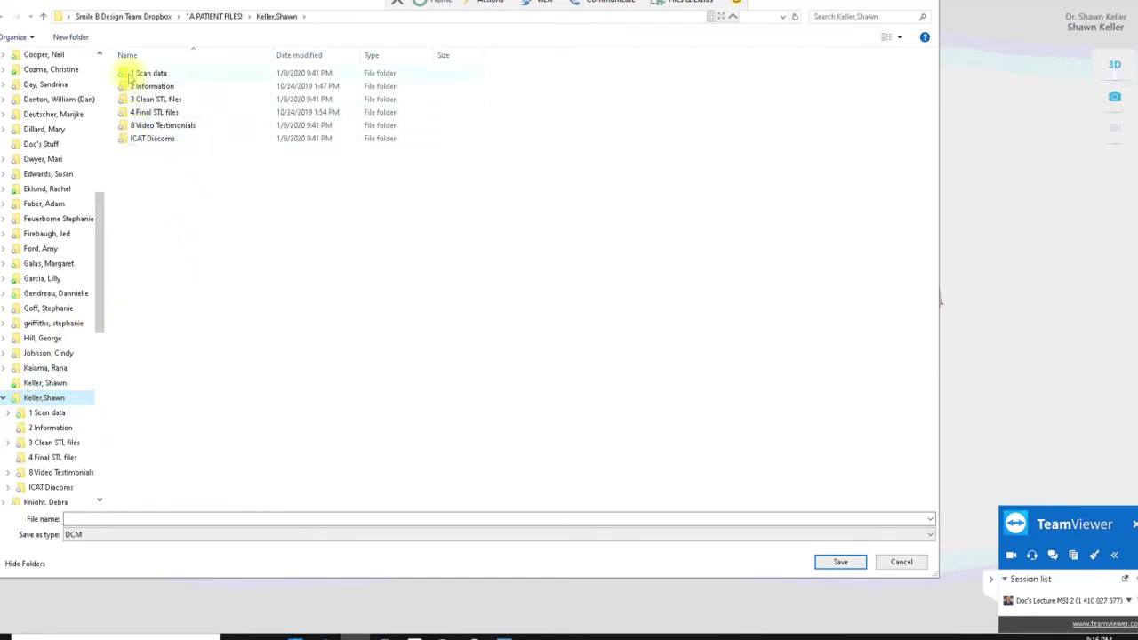
- Open 1 Scan data and then its empty Trios files folder as the save location
double_click(126, 79)
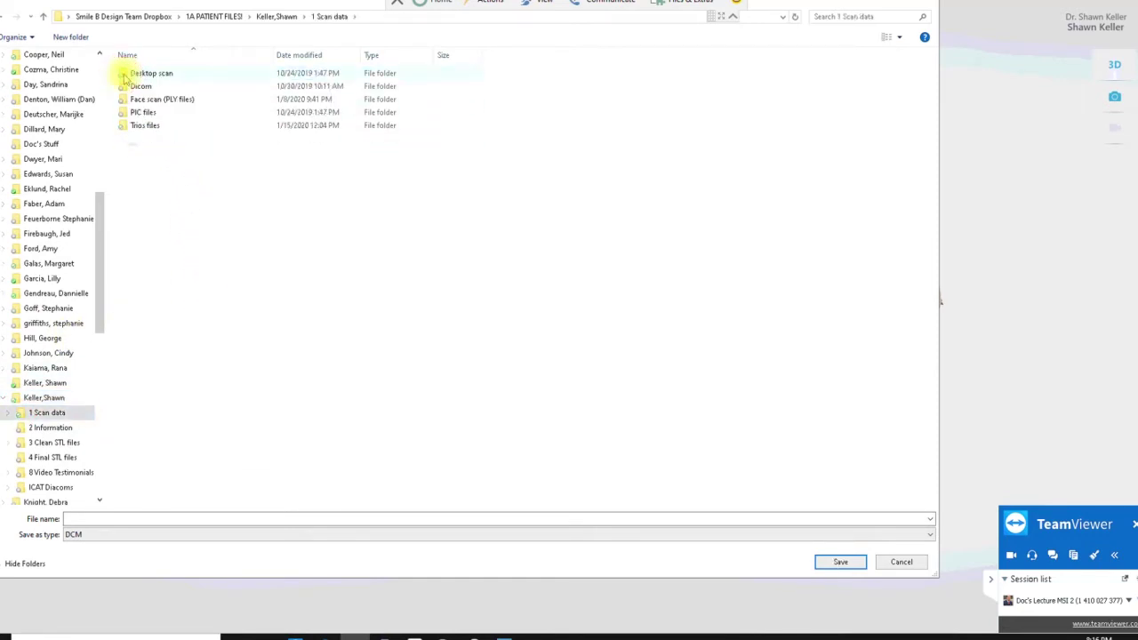
click(42, 17)
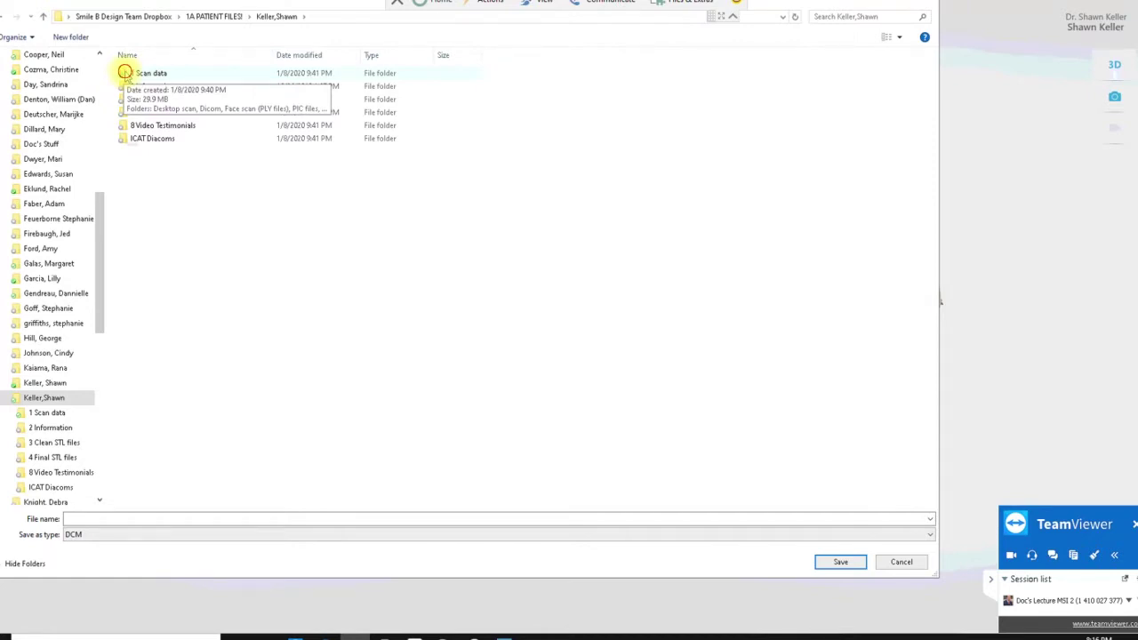
double_click(126, 73)
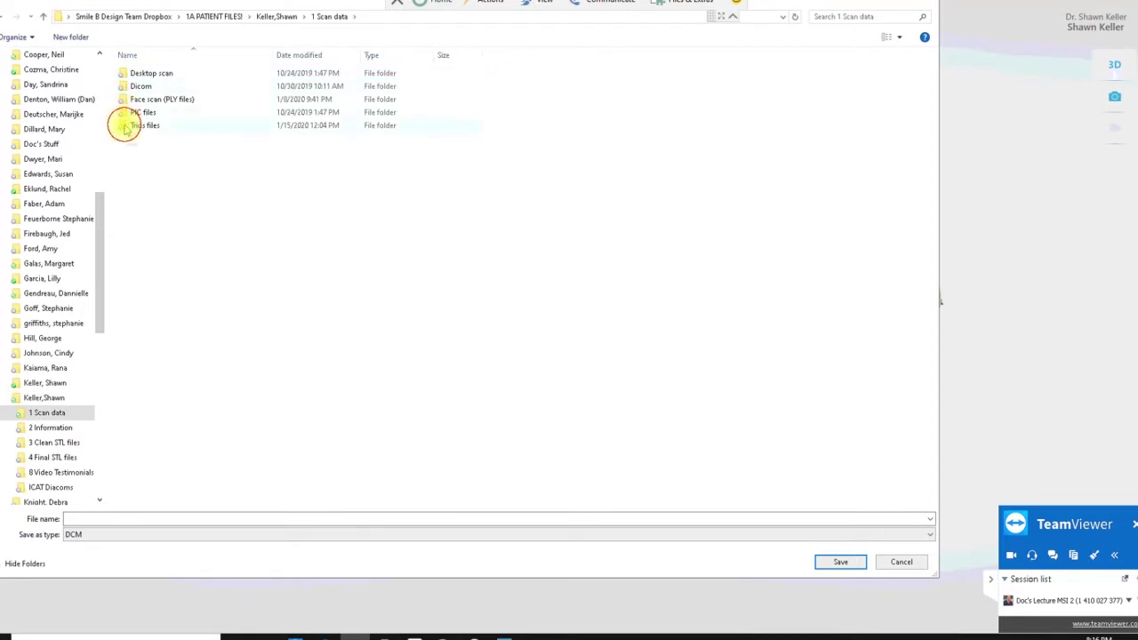
double_click(125, 125)
click(121, 518)
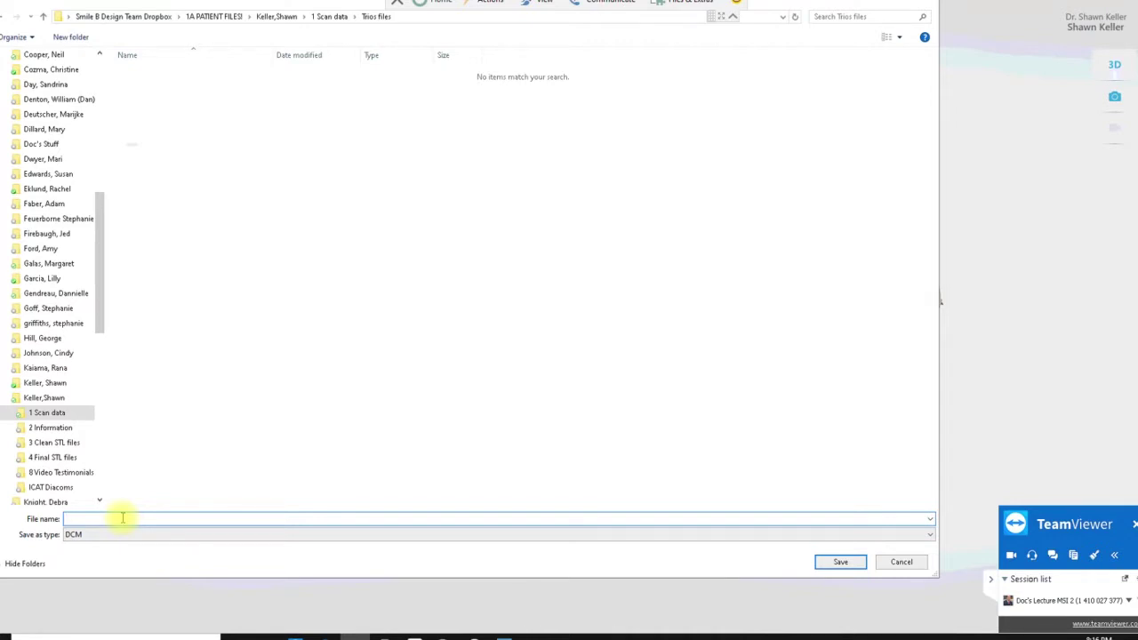
- Name the DCM export 'U arch face' and save it
text(U)
key(BackSpace)
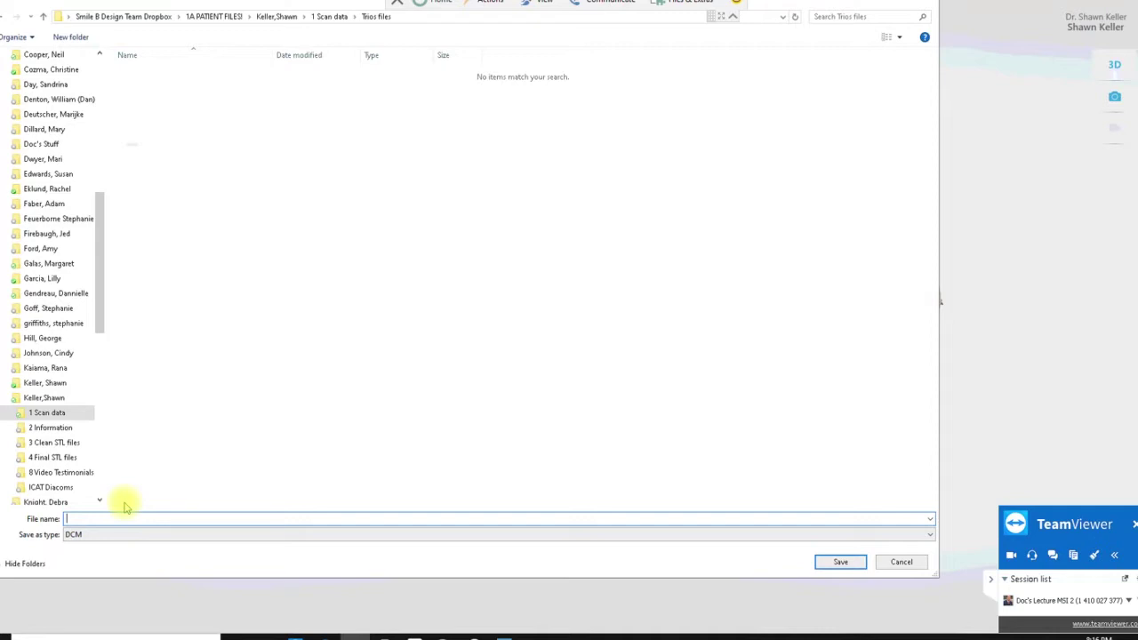
text(U bridg)
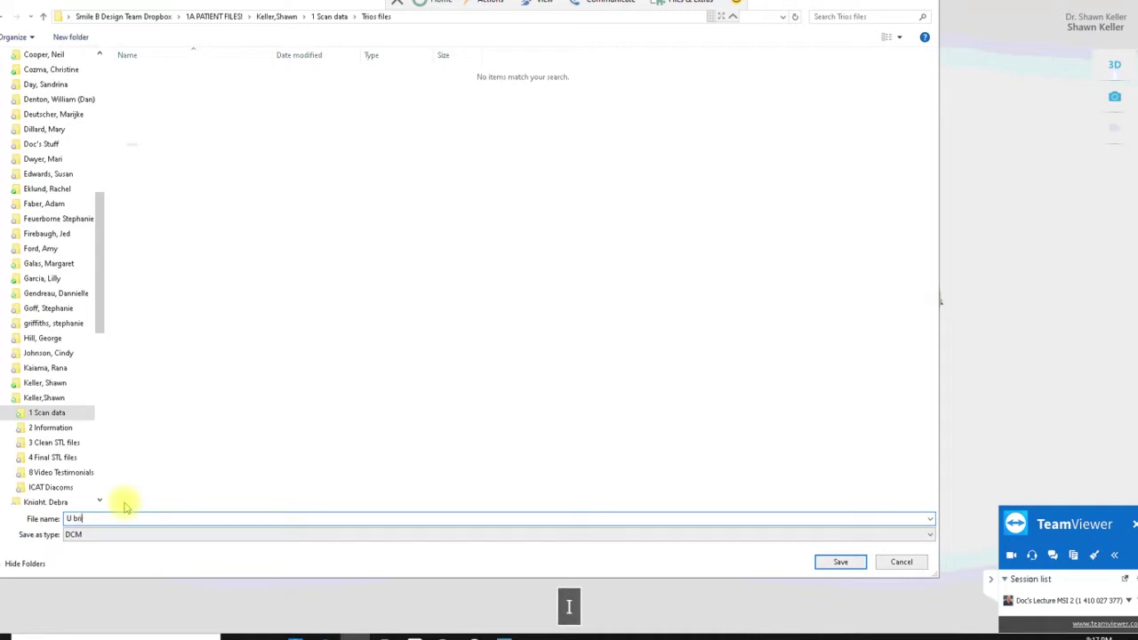
key(BackSpace)
key(BackSpace)
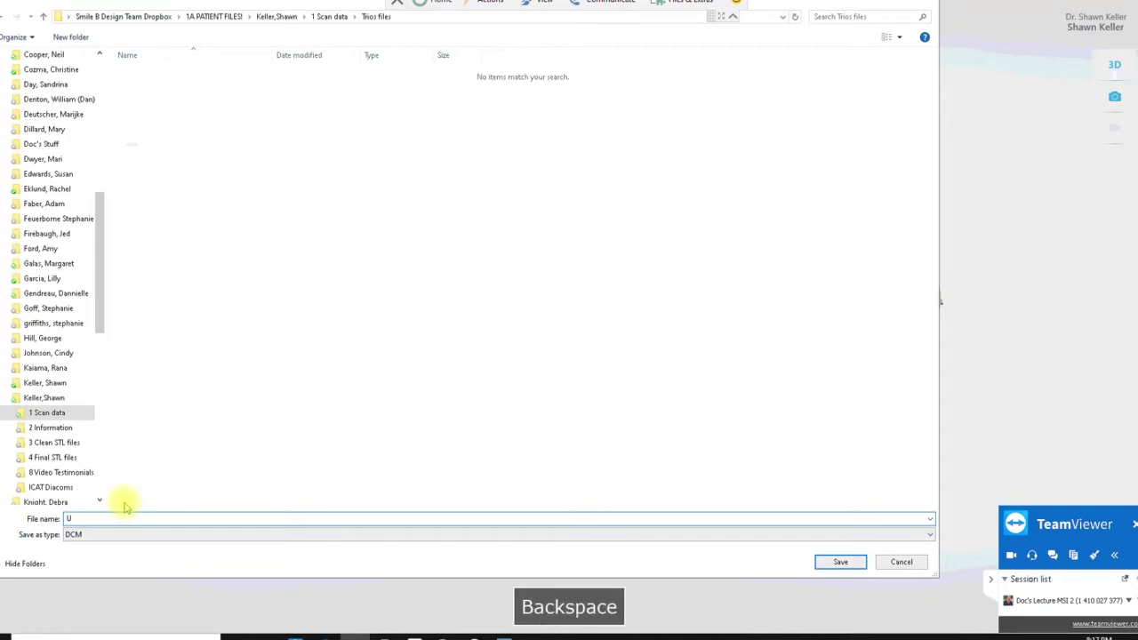
text(arch fa)
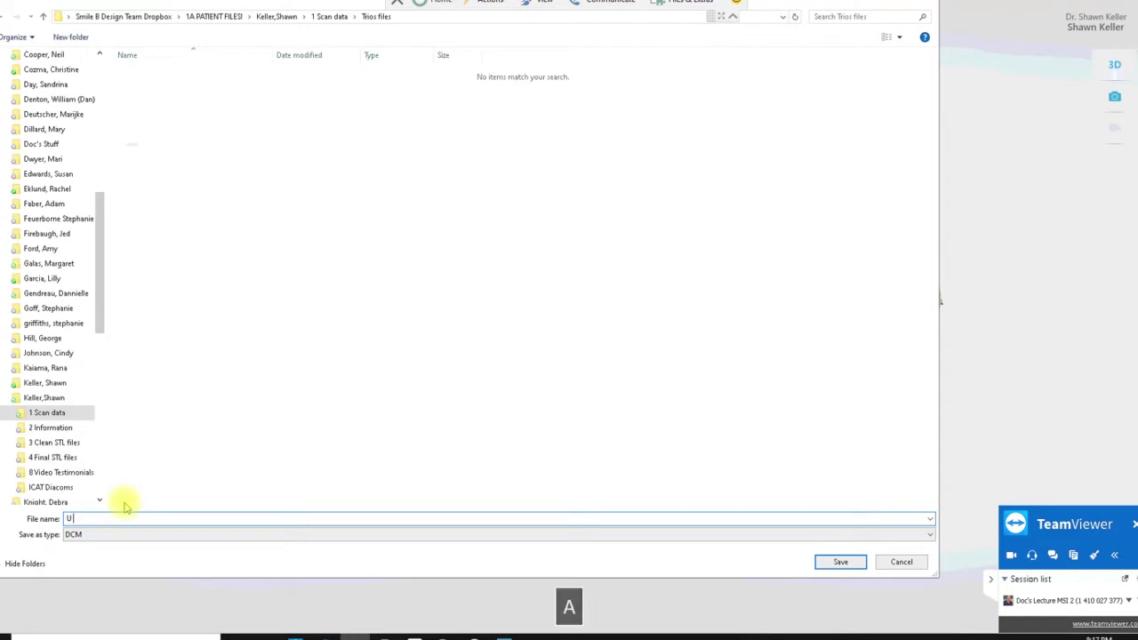
text(ce)
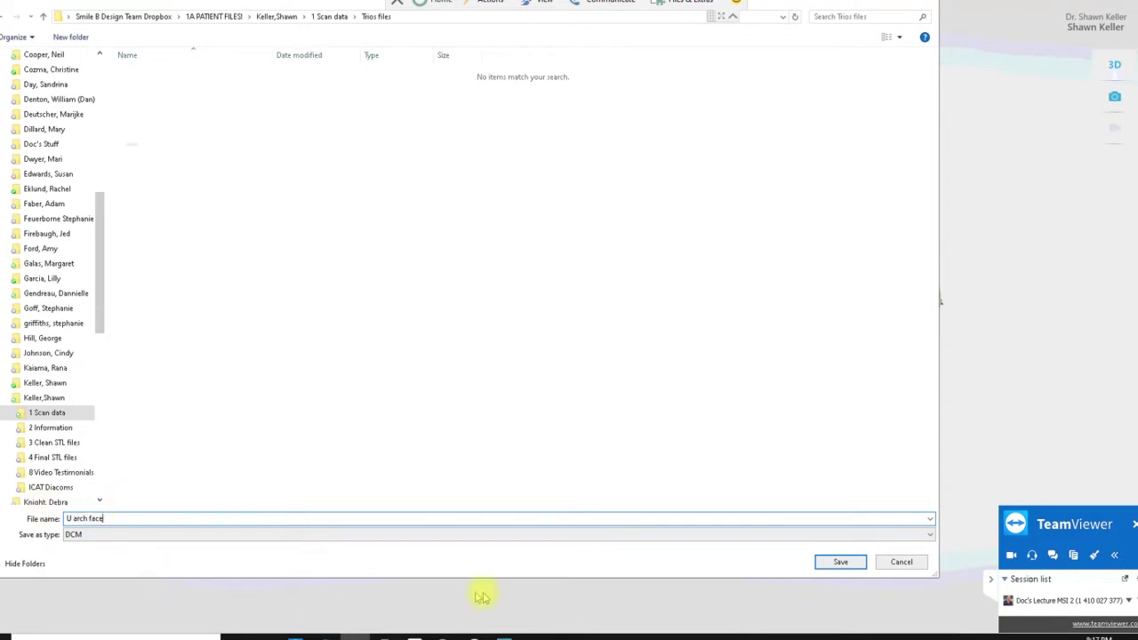
click(818, 567)
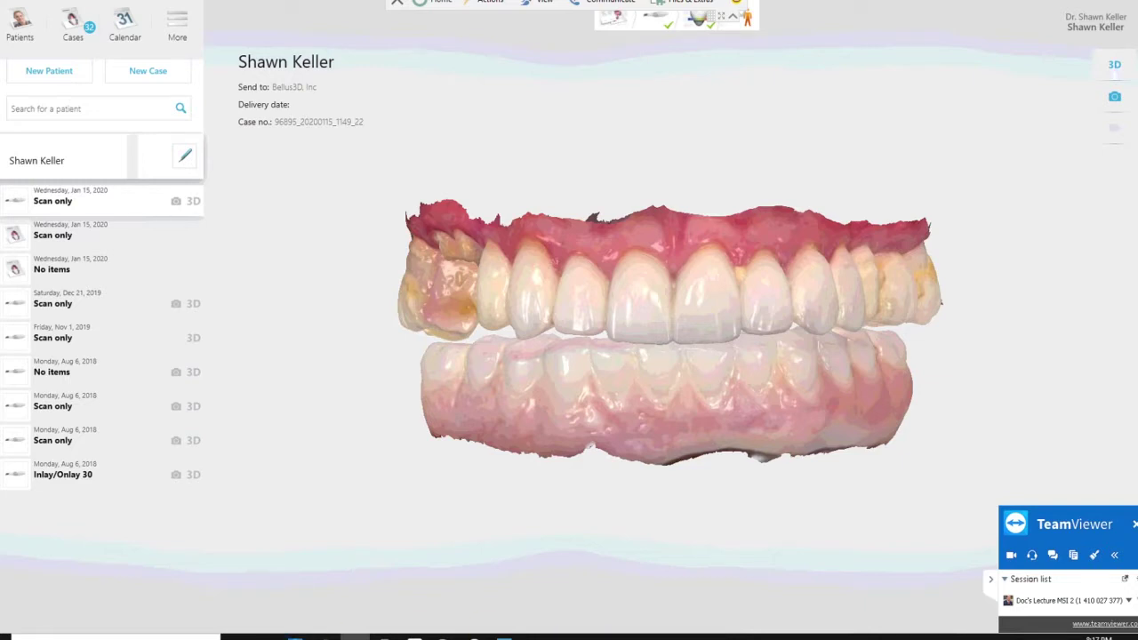
- Switch from the TRIOS scan case to the Zirkonzahn.Archiv window using the taskbar
mouse_move(596, 638)
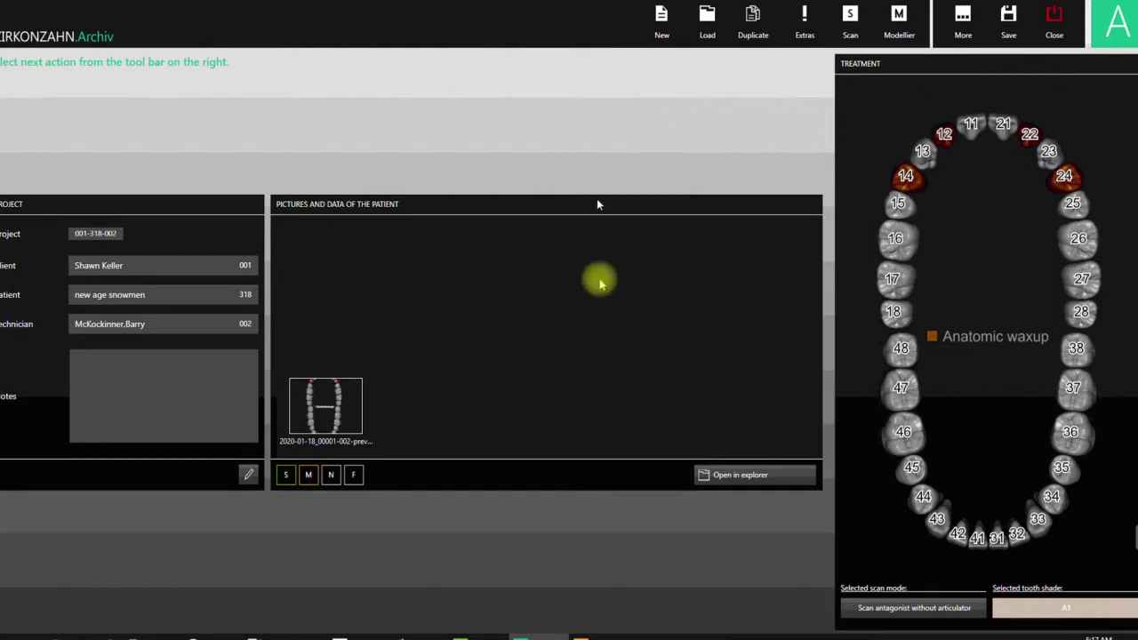
- Bring the Zirkonzahn CAD/CAM launcher to the front from its taskbar preview
mouse_move(367, 633)
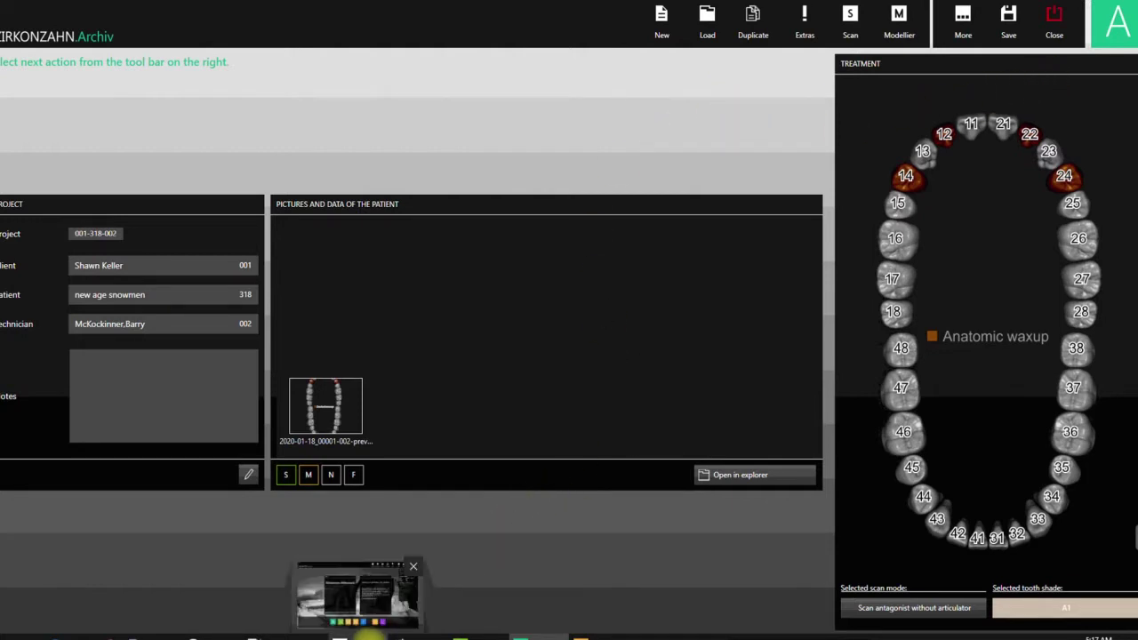
click(360, 635)
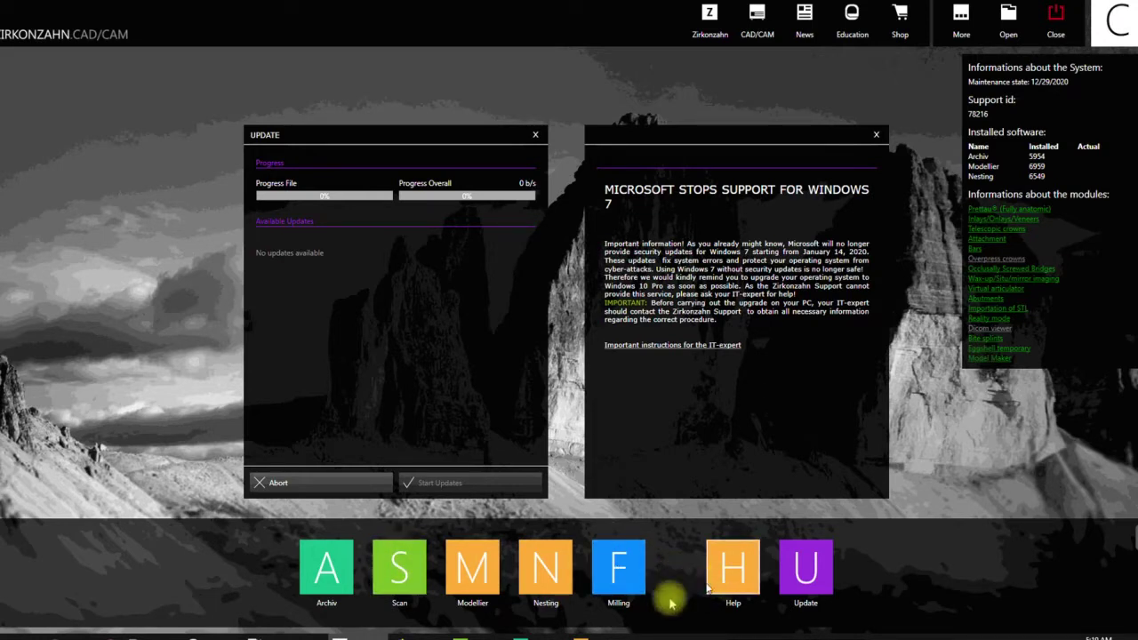
- Open the Archiv module, maximize its window, and start a new project
click(329, 583)
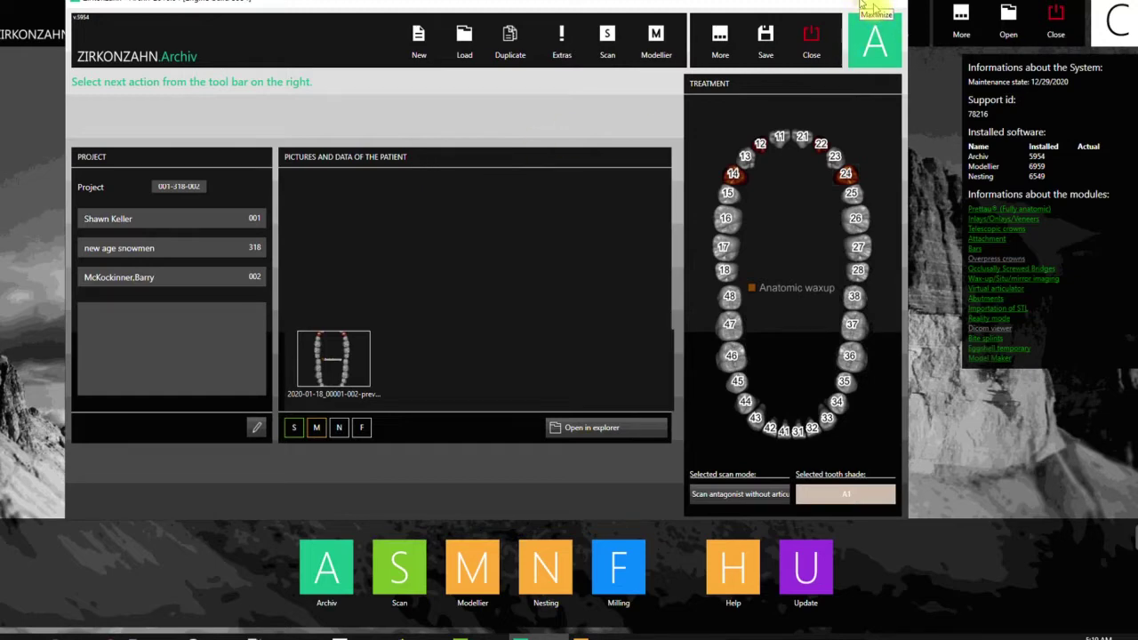
click(875, 9)
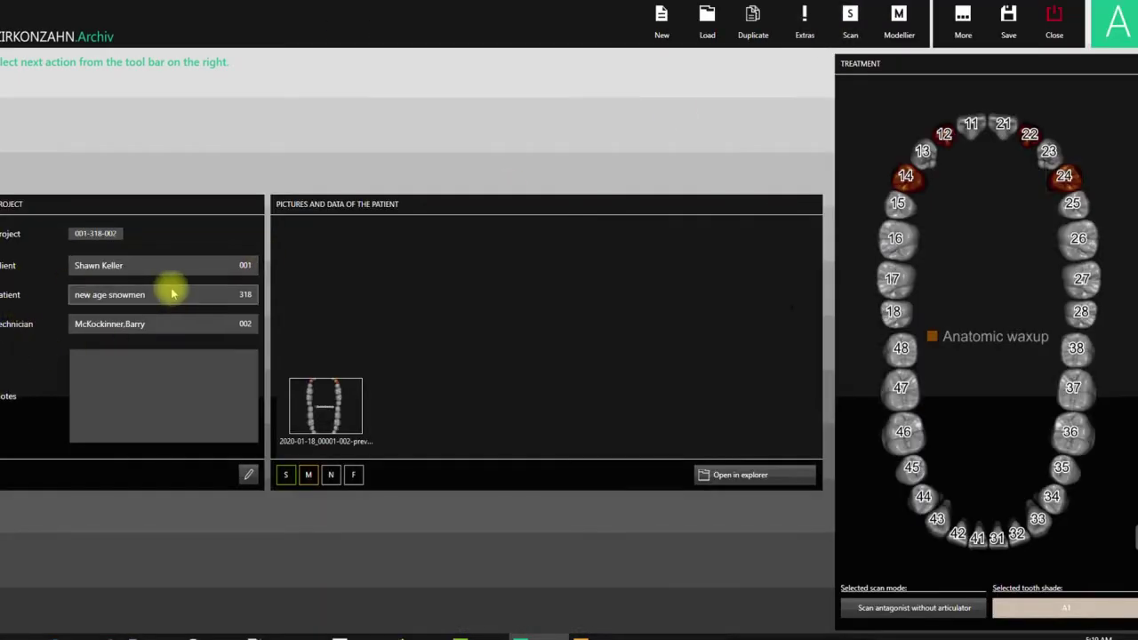
click(661, 27)
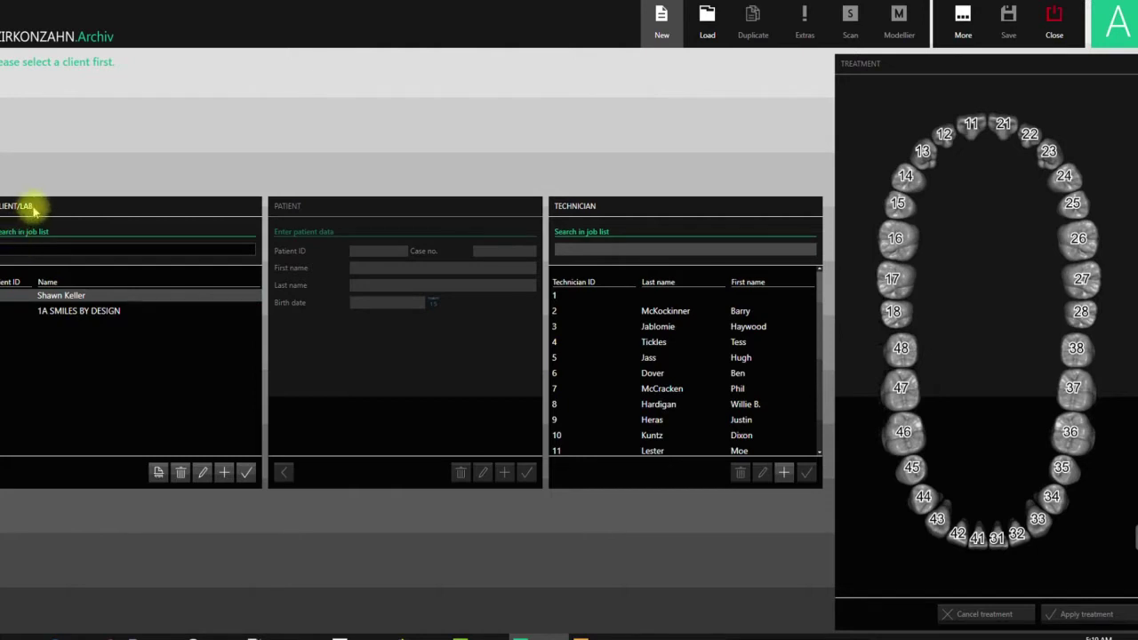
- Select the client, enter the new patient's first and last names, save, and assign the second technician
click(38, 295)
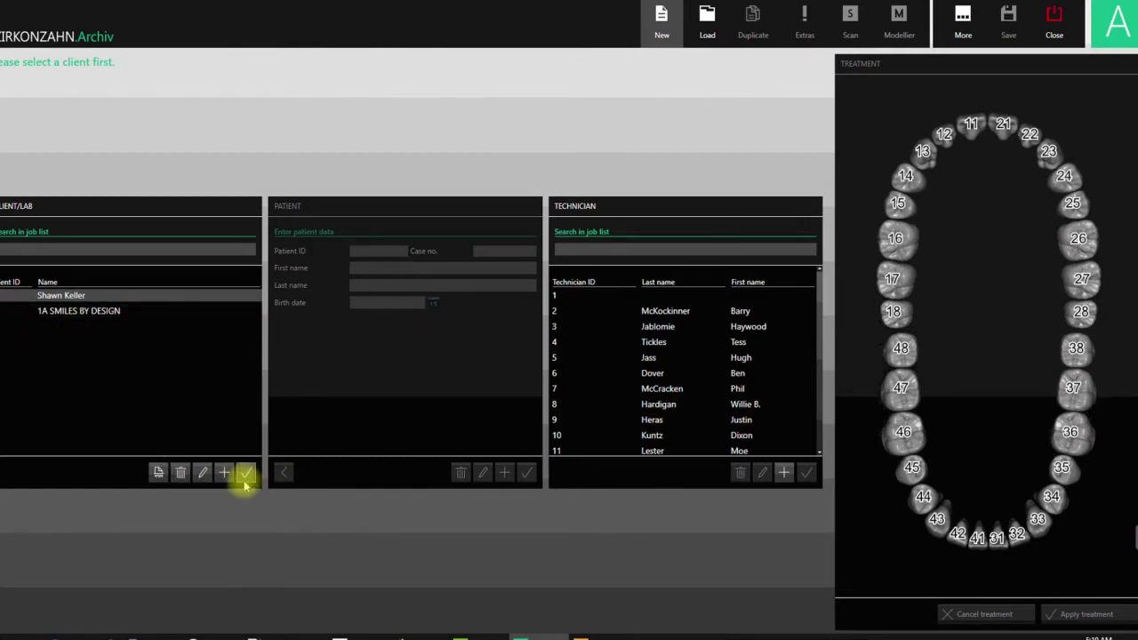
click(248, 474)
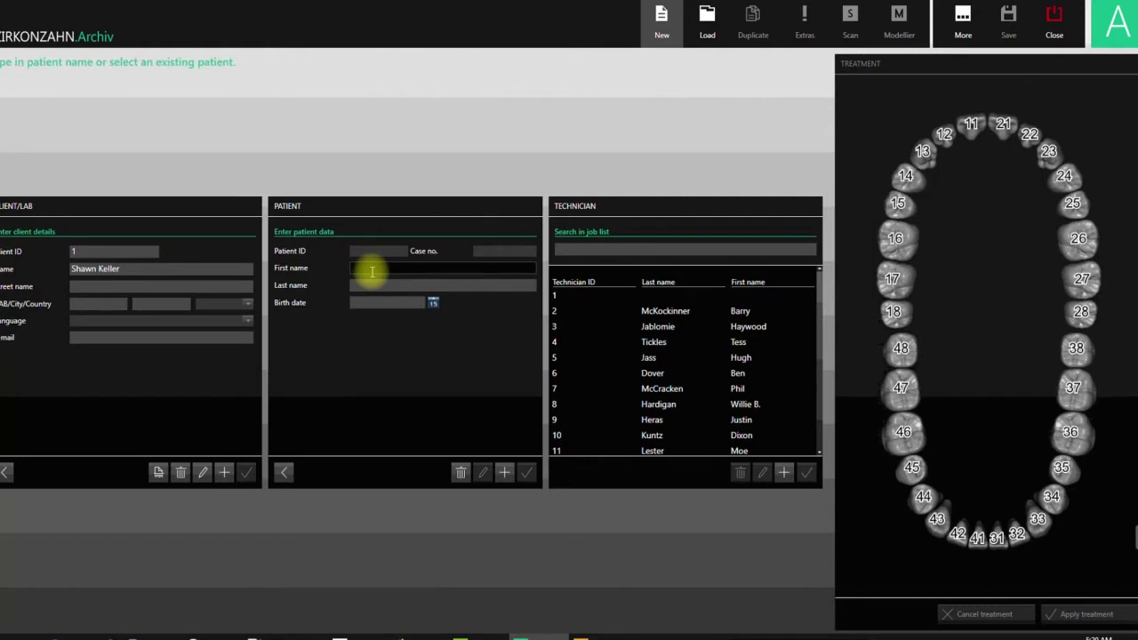
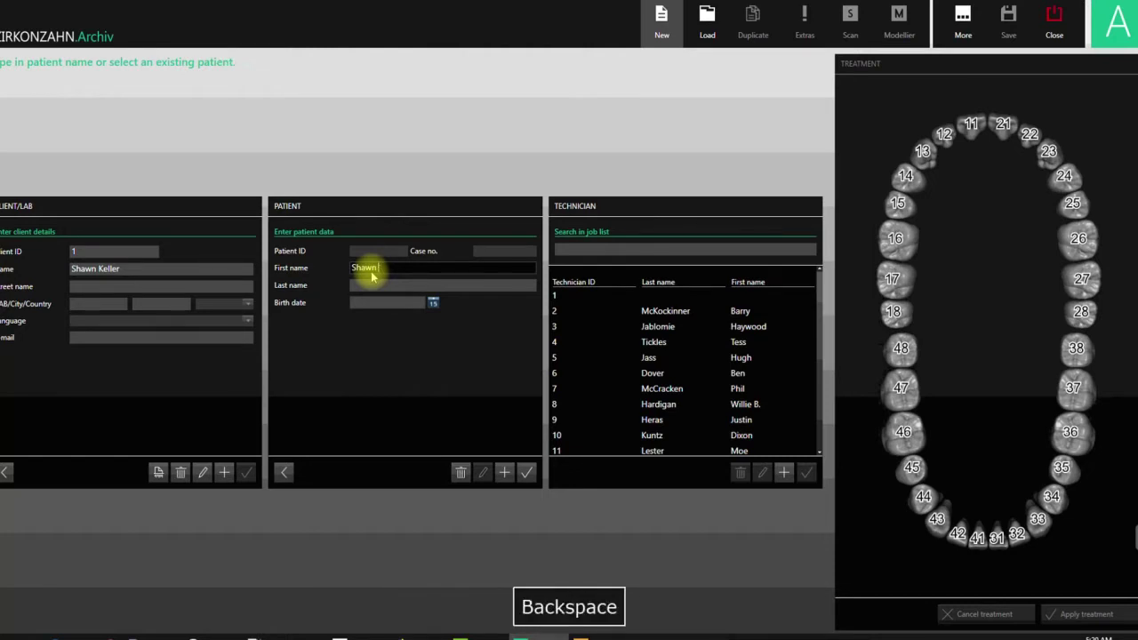
text(Face )
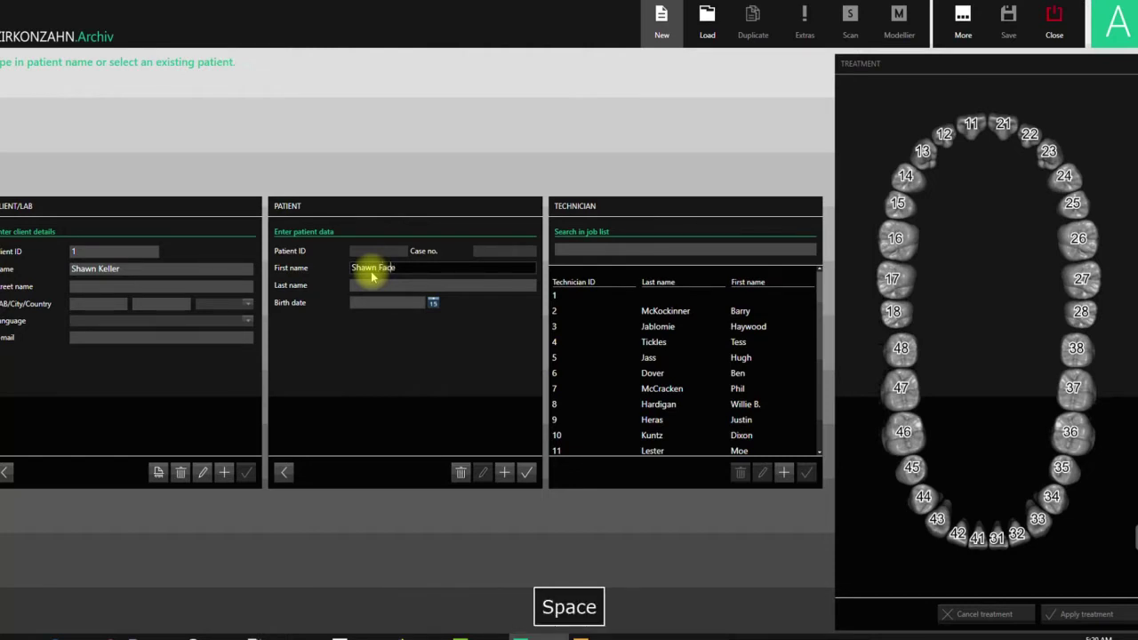
text(vi)
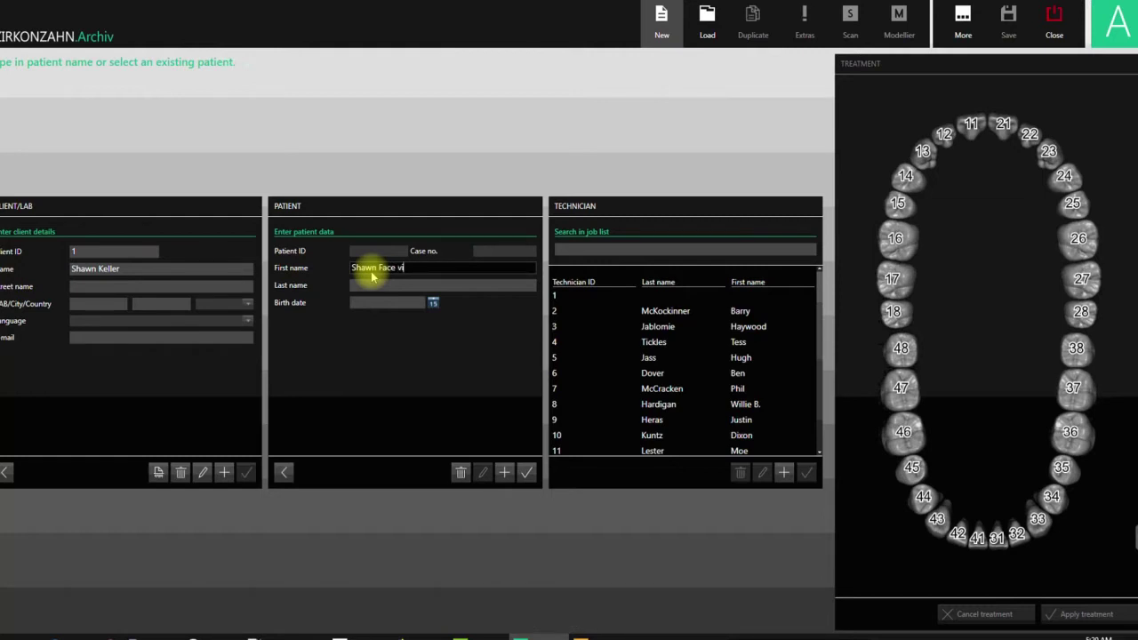
text(deo)
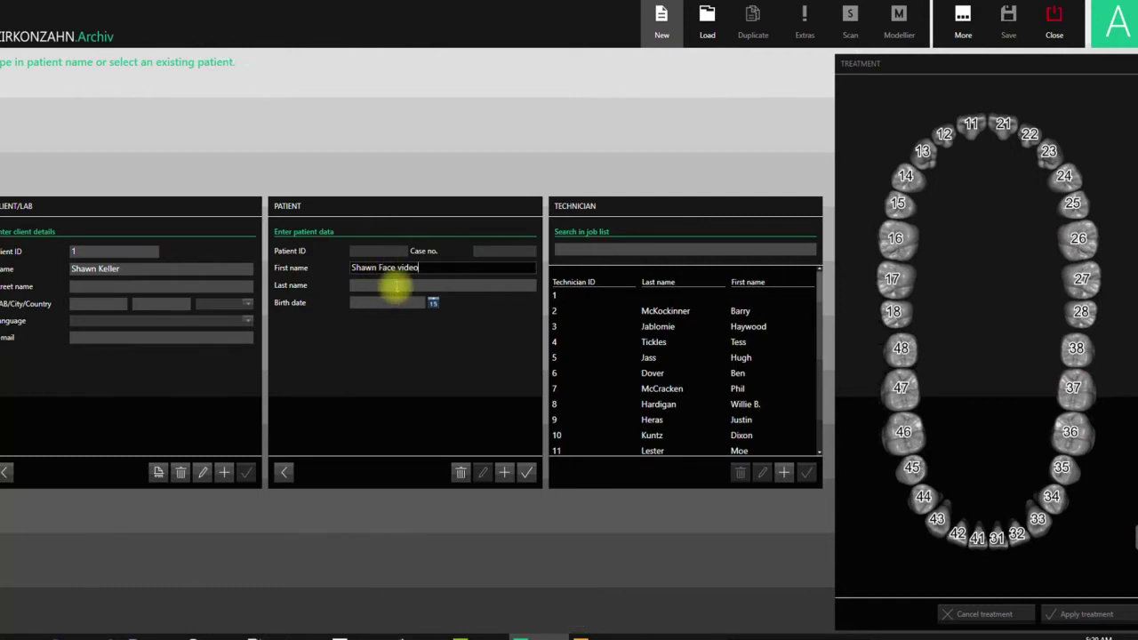
key(Tab)
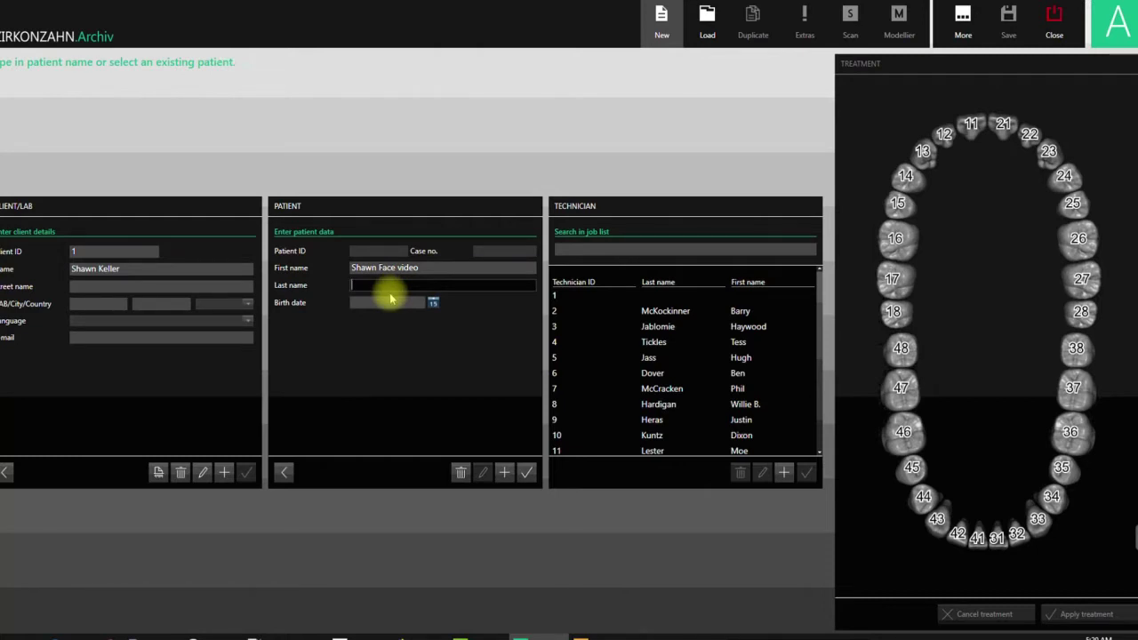
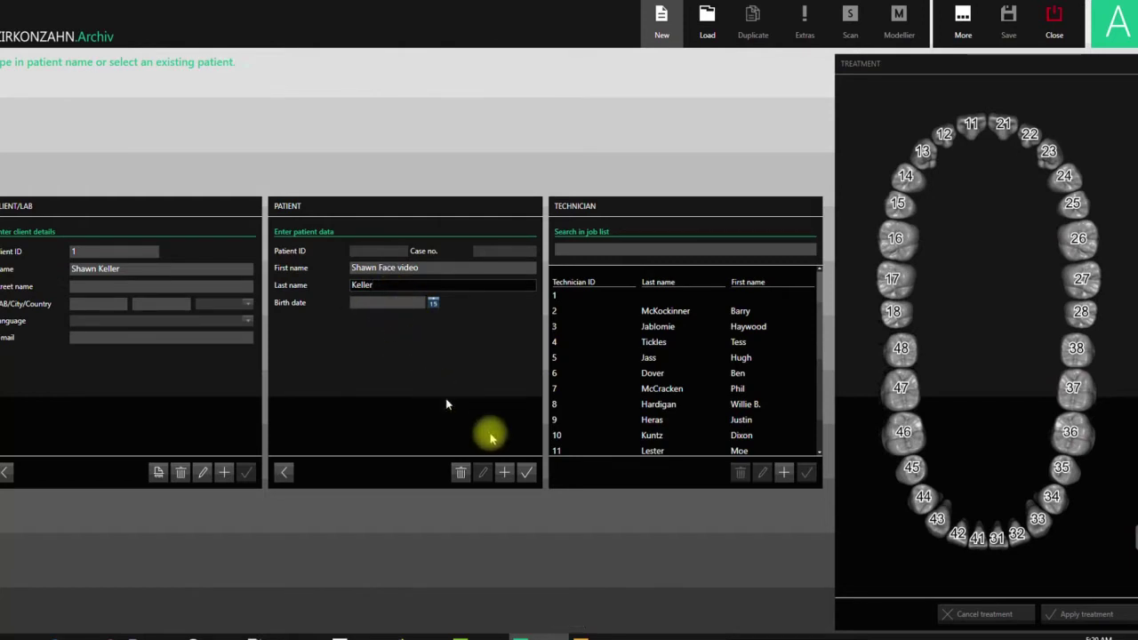
click(524, 472)
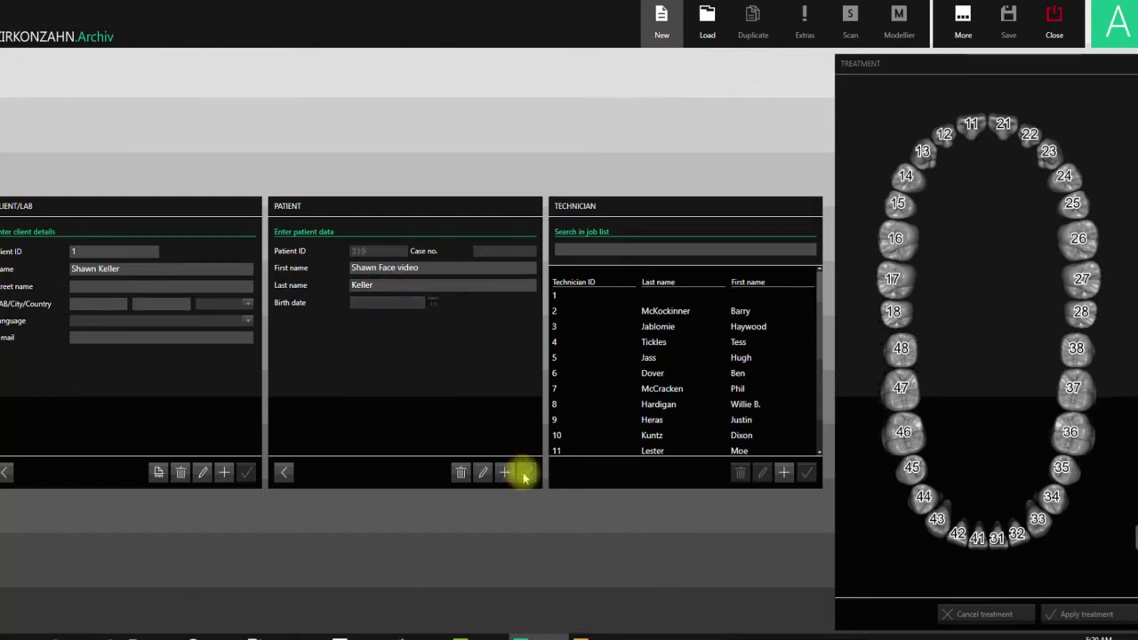
click(683, 314)
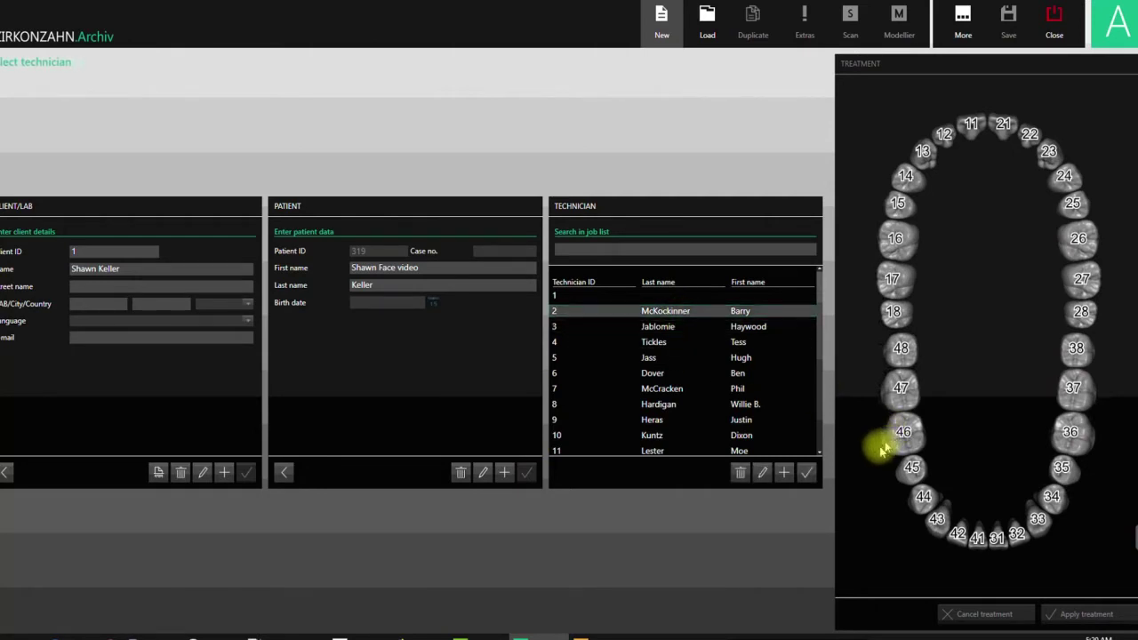
click(809, 473)
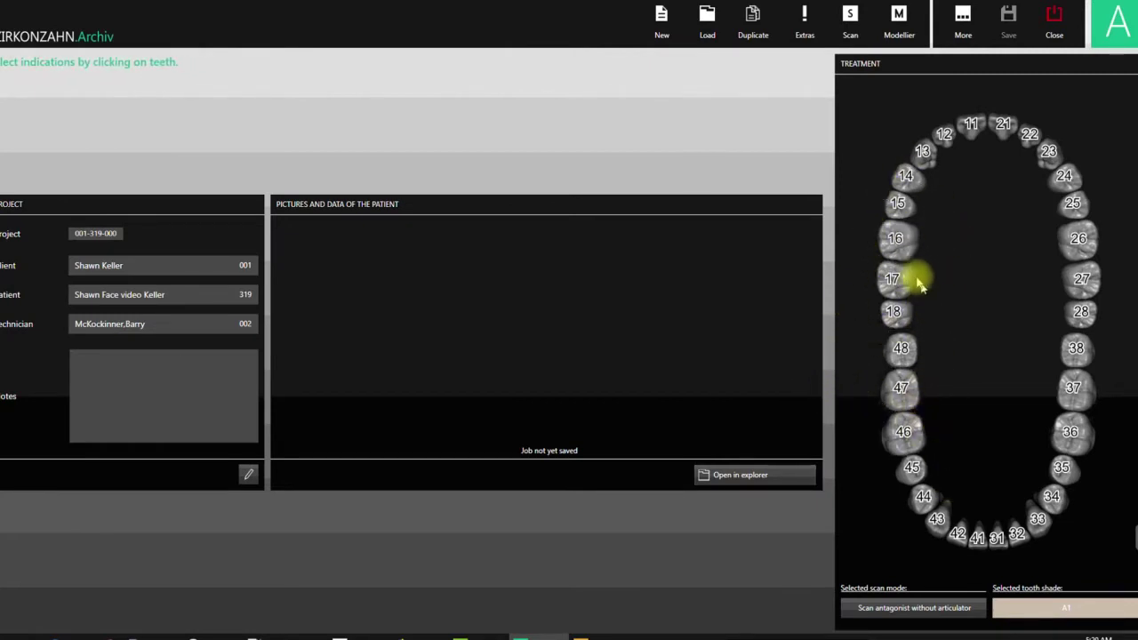
- Set tooth 16 as a PMMA bite splint and tooth 46 as its antagonist, then apply
click(895, 239)
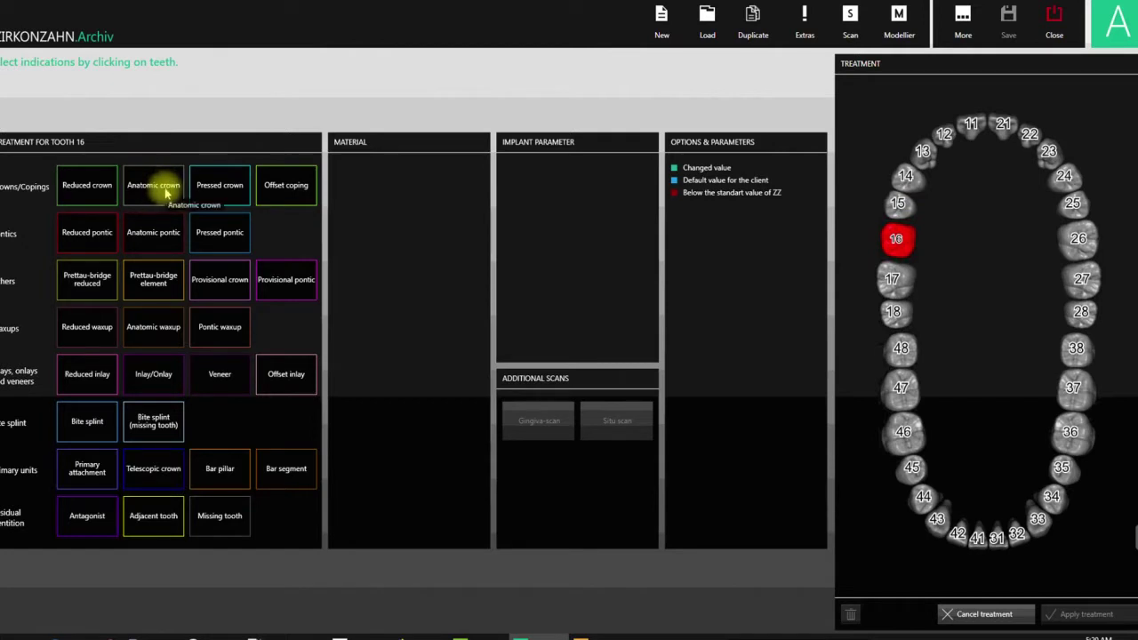
click(93, 425)
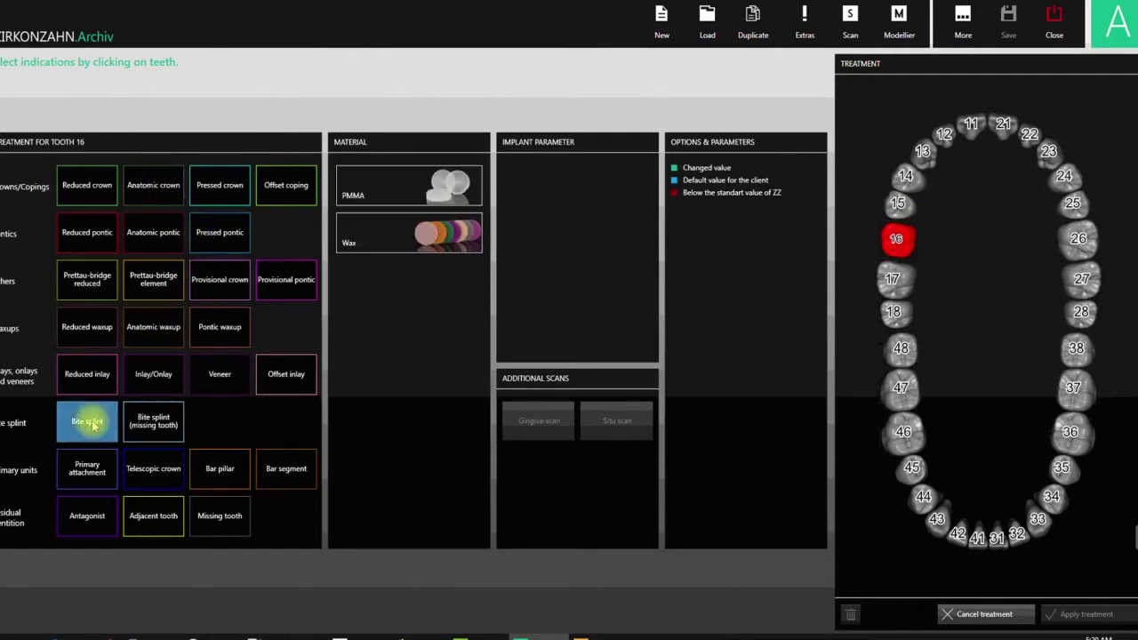
click(394, 191)
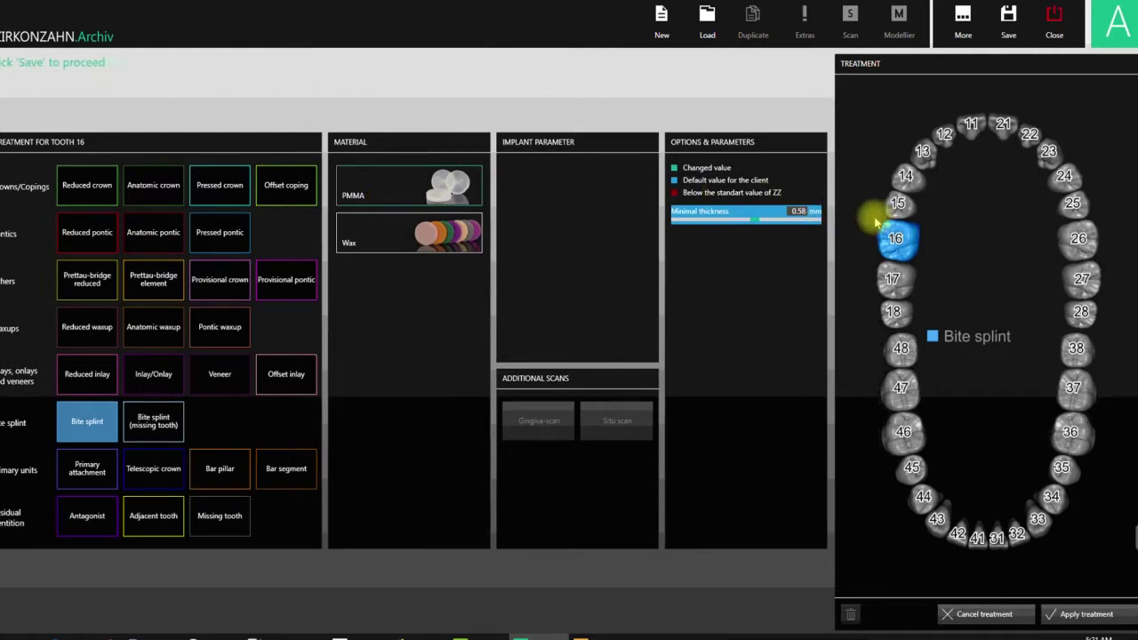
click(907, 433)
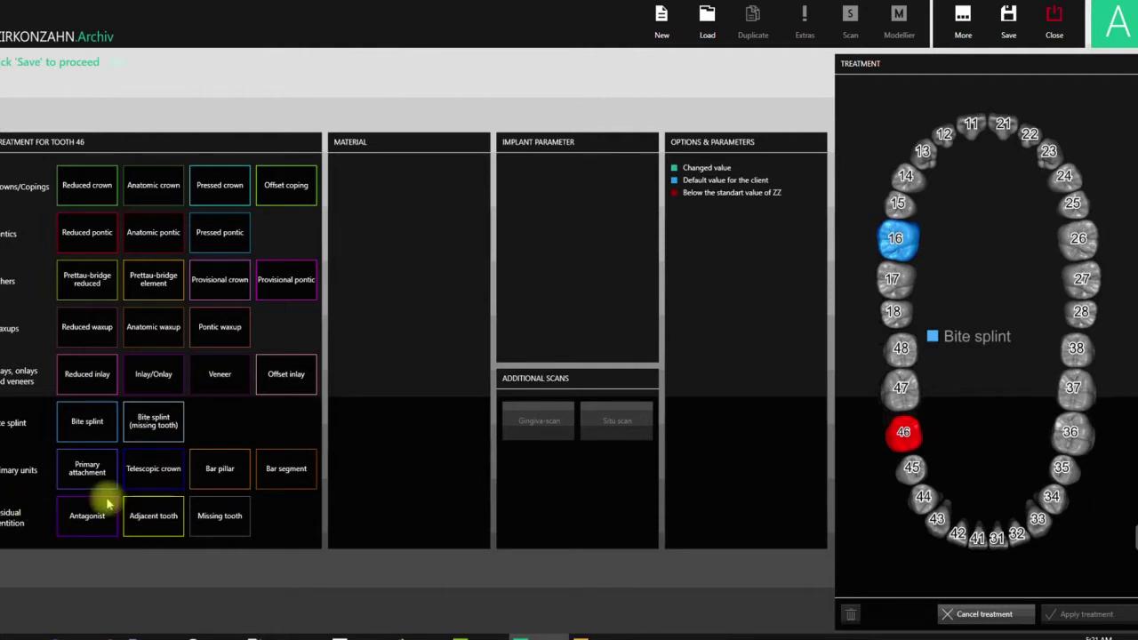
mouse_move(912, 237)
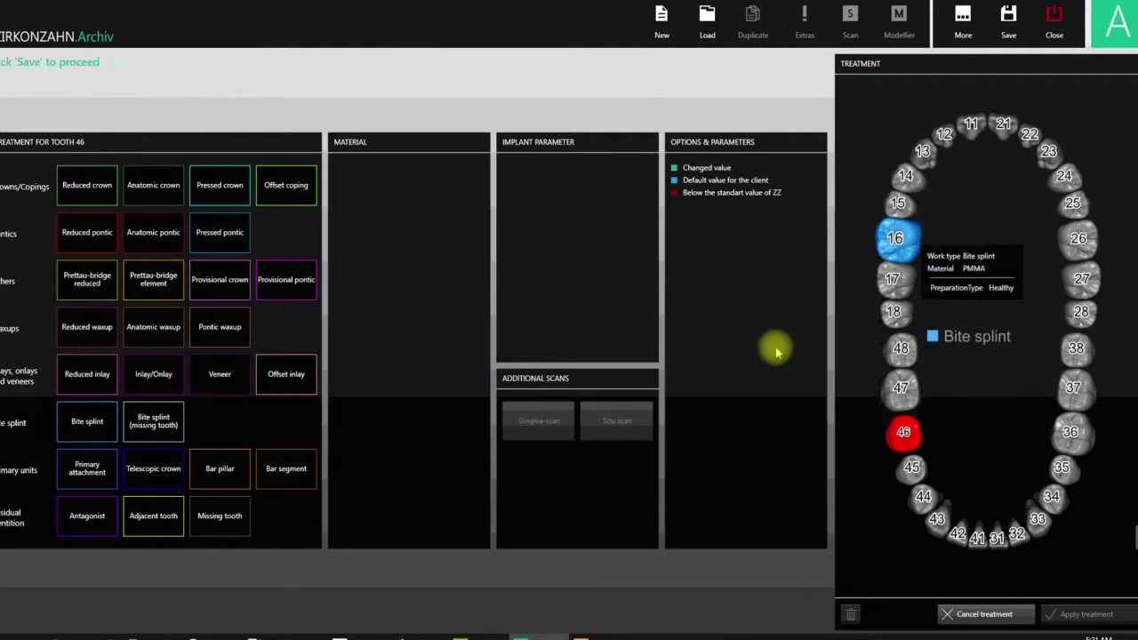
click(83, 530)
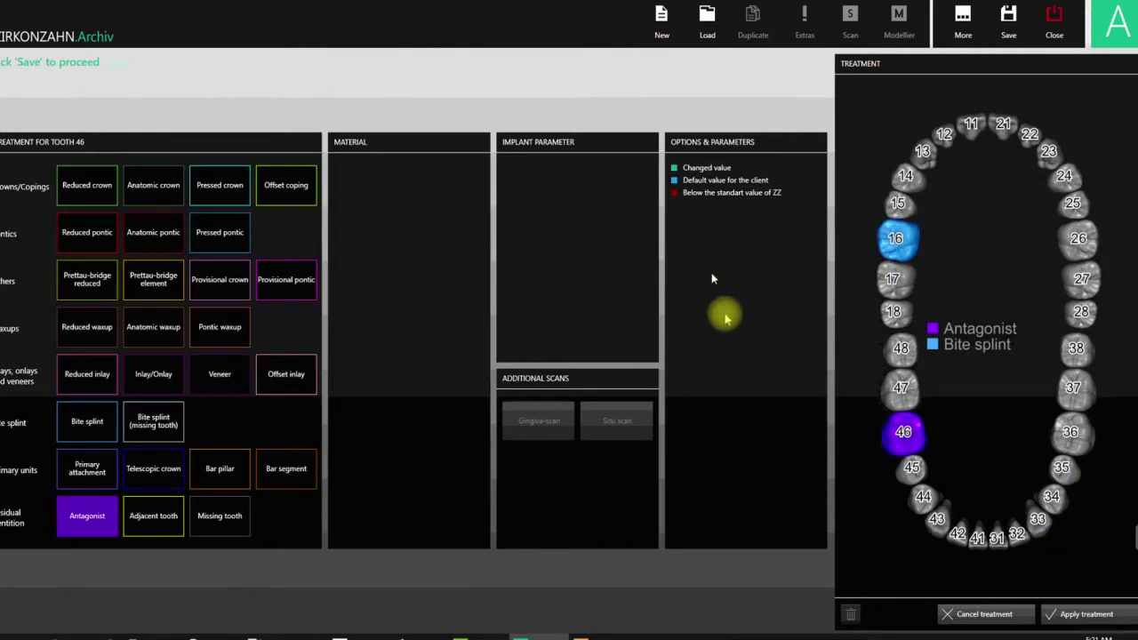
click(1070, 613)
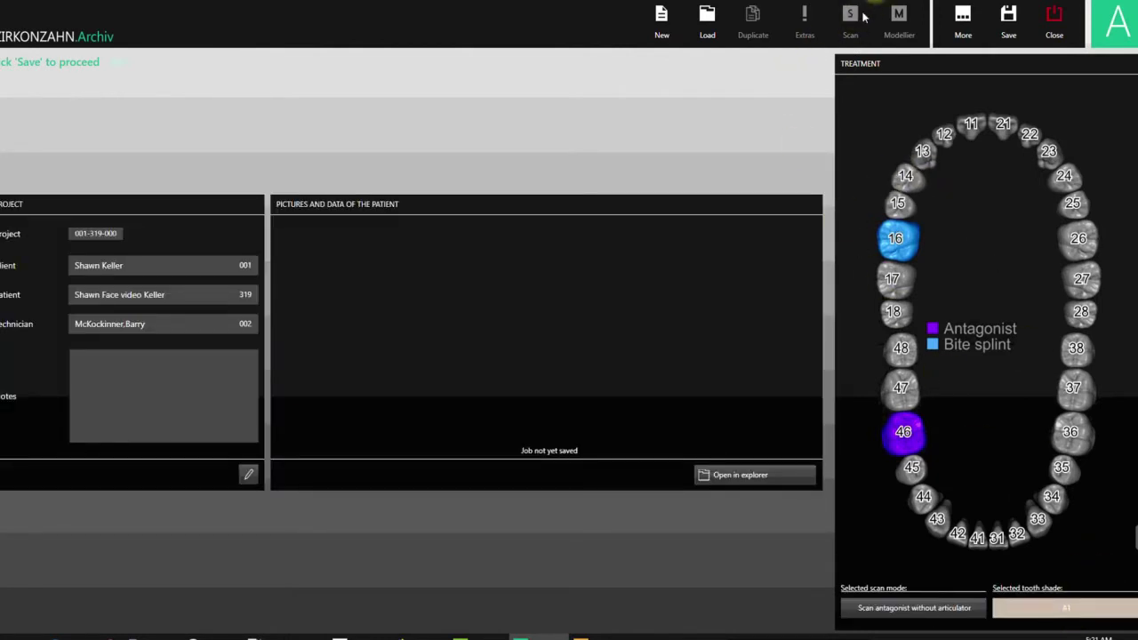
- Save the current job from the top toolbar
click(1008, 22)
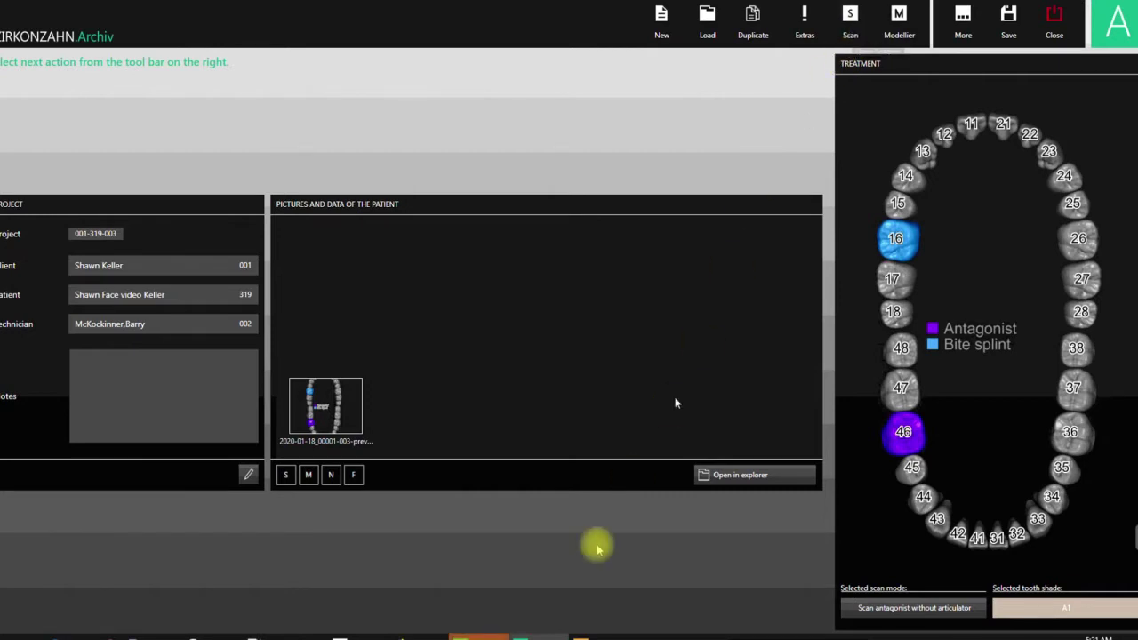
- Switch to Zirkonzahn.Scan, answer the open-project prompt, and move the scanner console out of the way
mouse_move(487, 638)
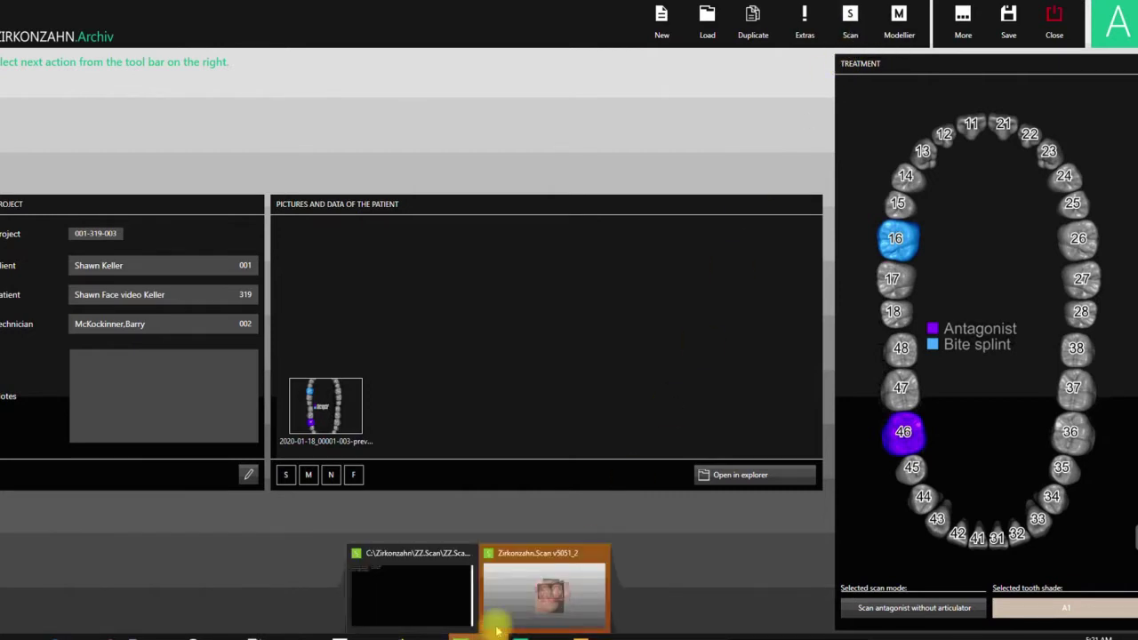
click(509, 586)
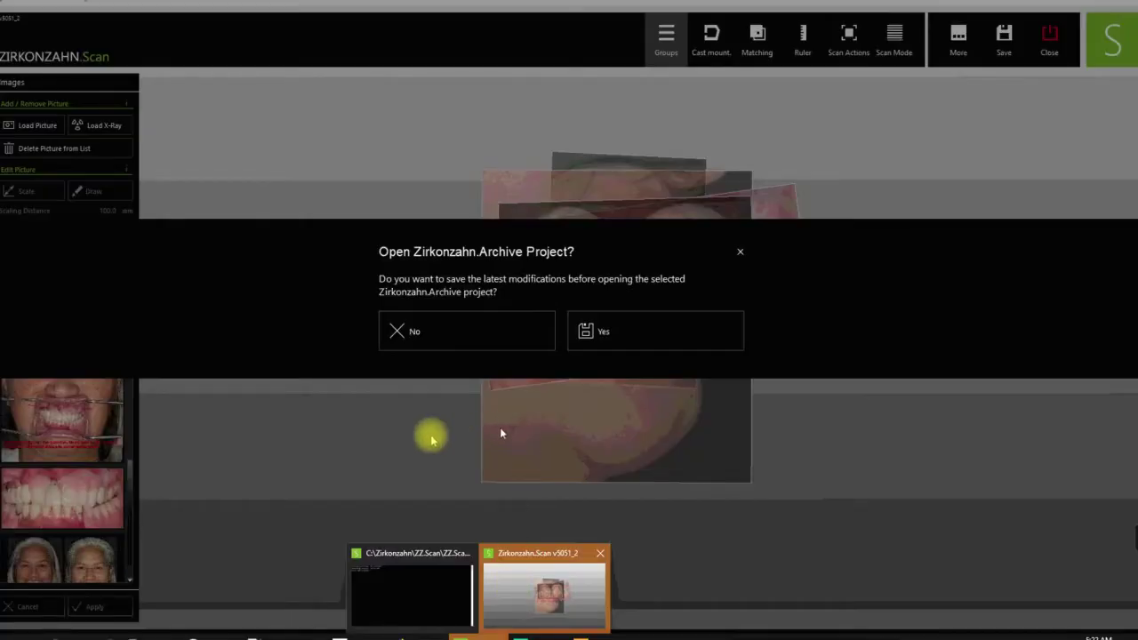
click(462, 329)
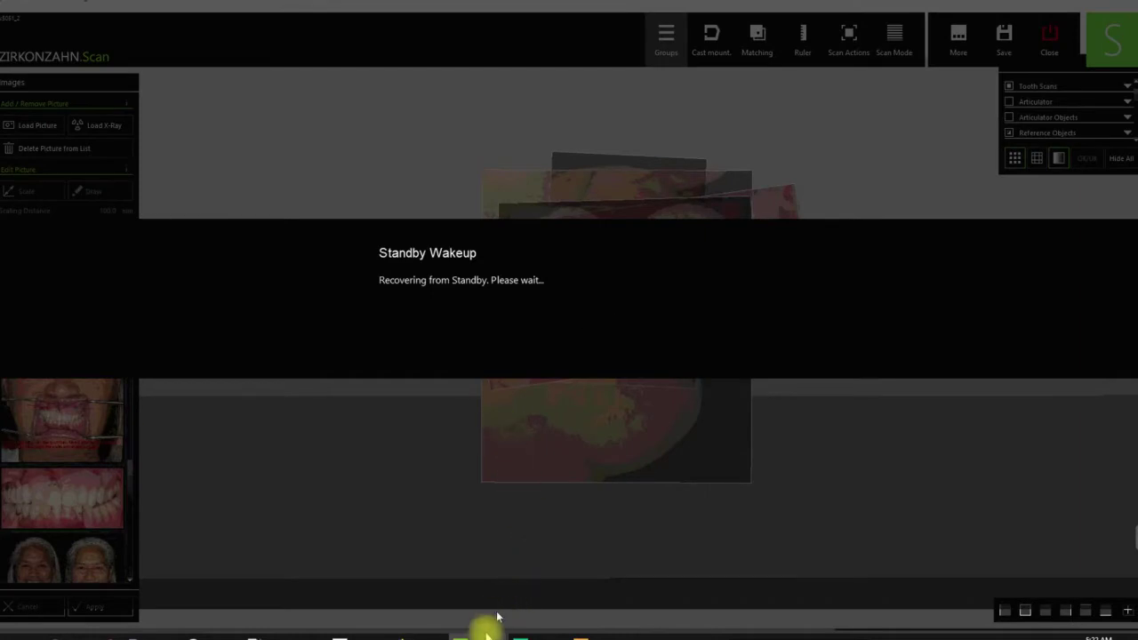
mouse_move(480, 634)
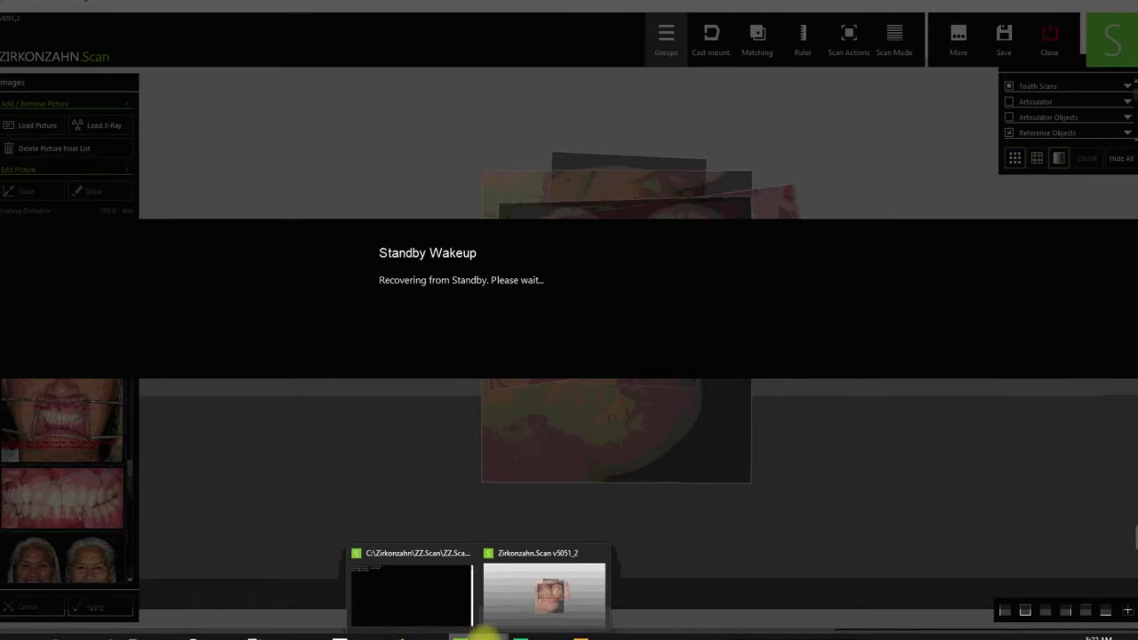
click(442, 615)
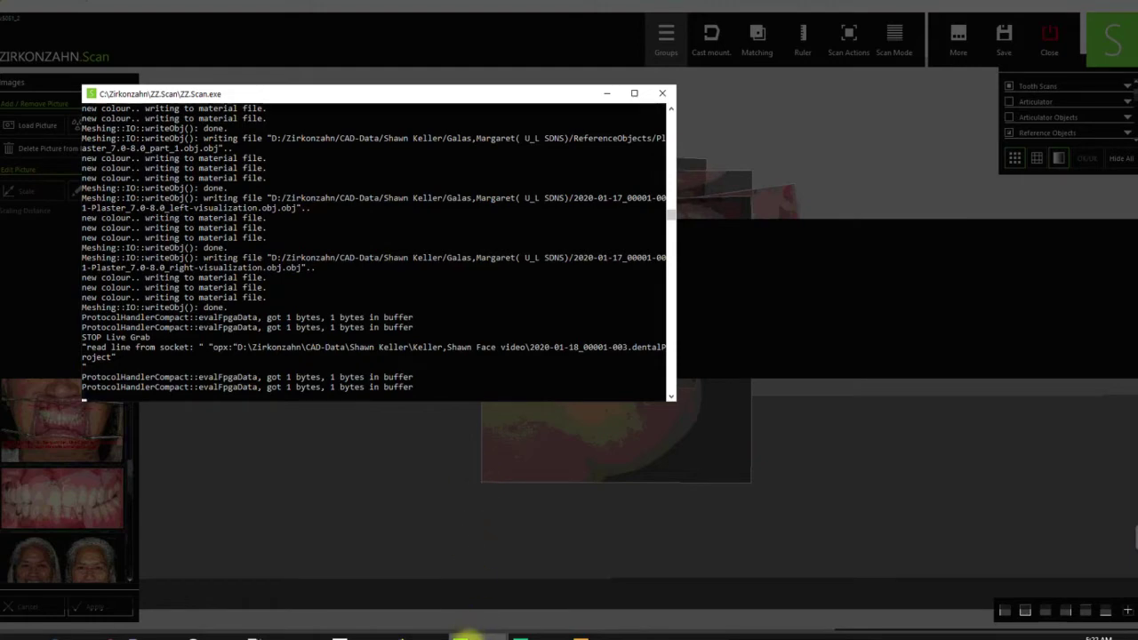
mouse_move(467, 637)
click(508, 597)
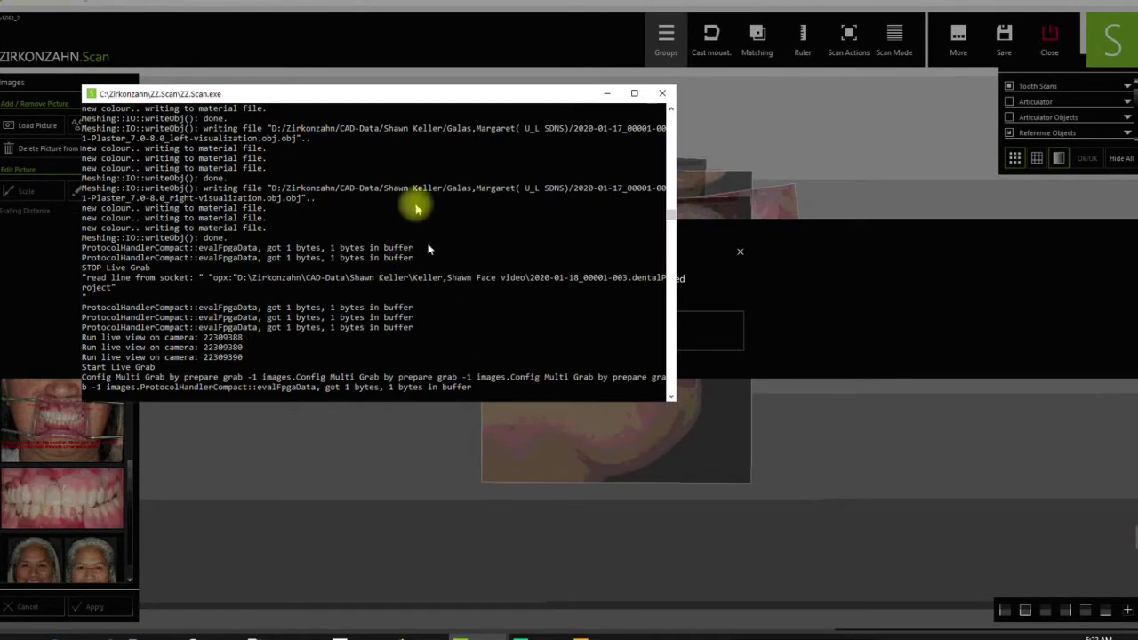
click(355, 445)
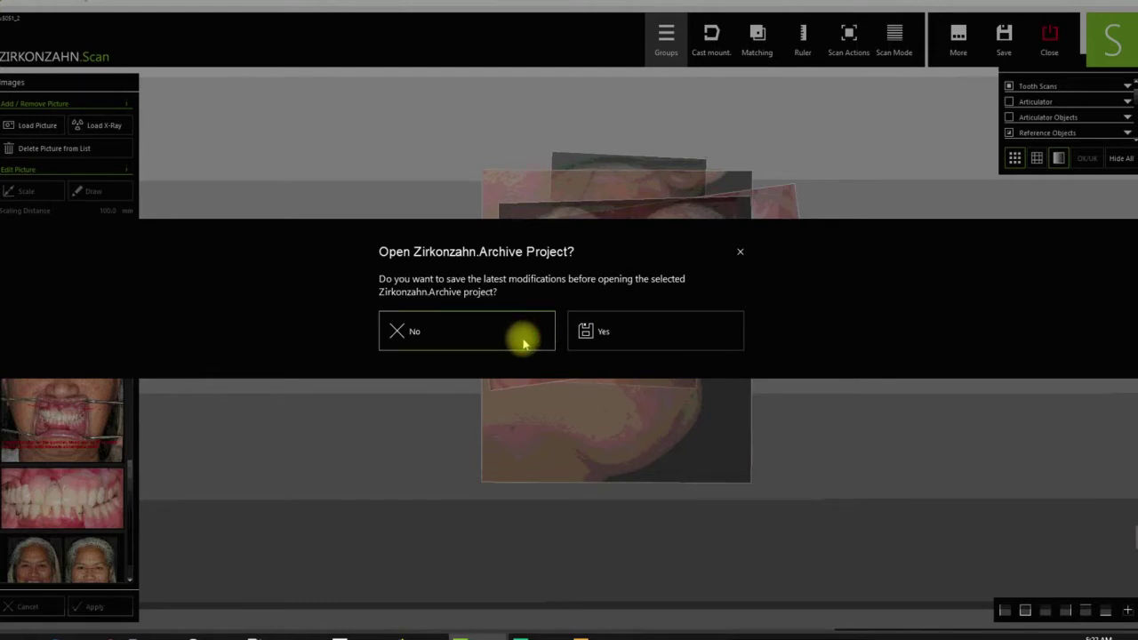
- Open the archive without saving, acknowledge recalibration, and accept the PS1 articulator with socket markers
click(522, 344)
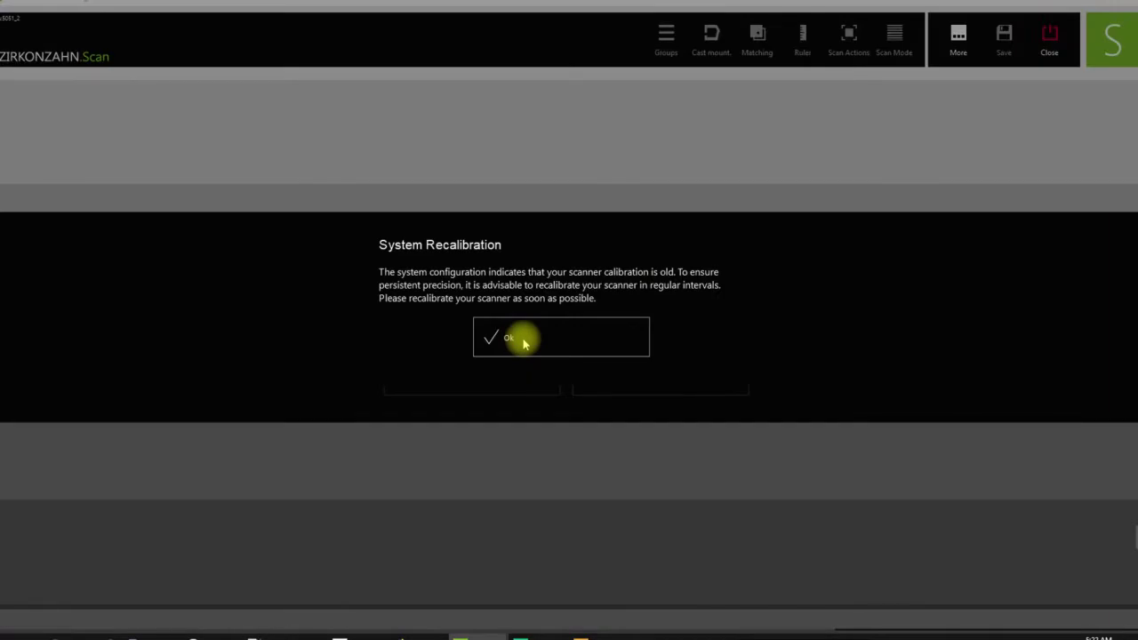
click(523, 344)
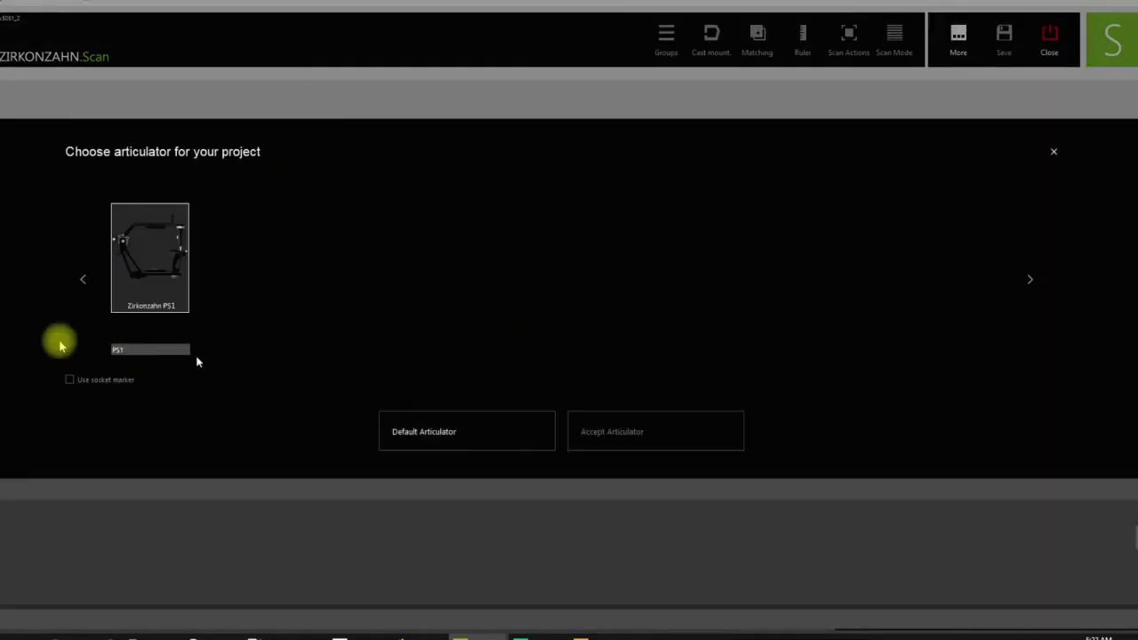
click(166, 289)
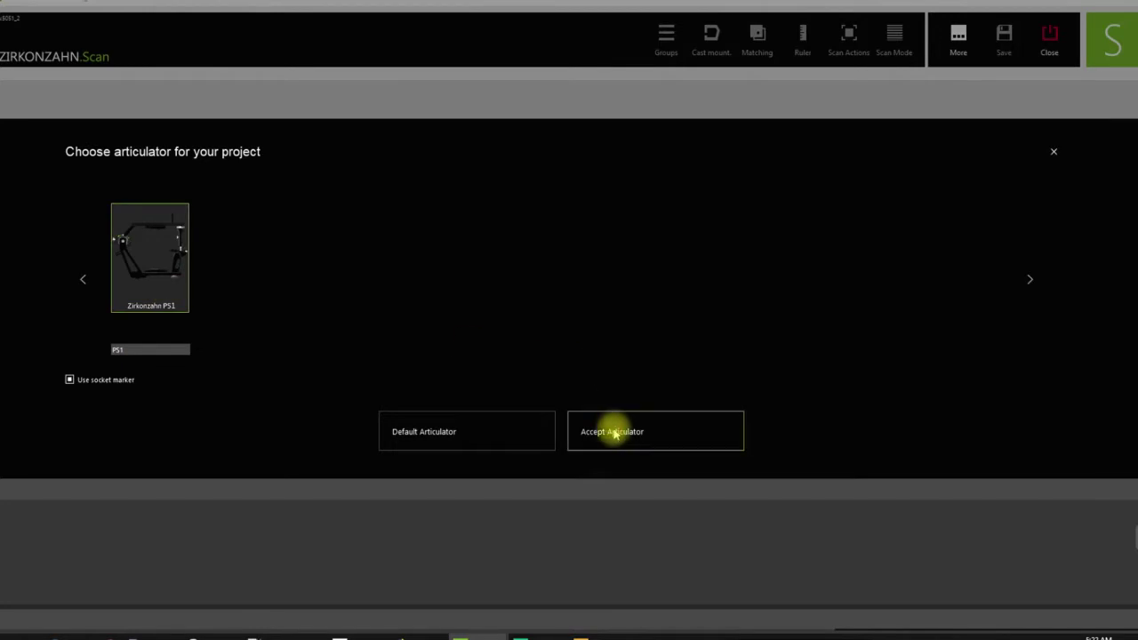
click(612, 431)
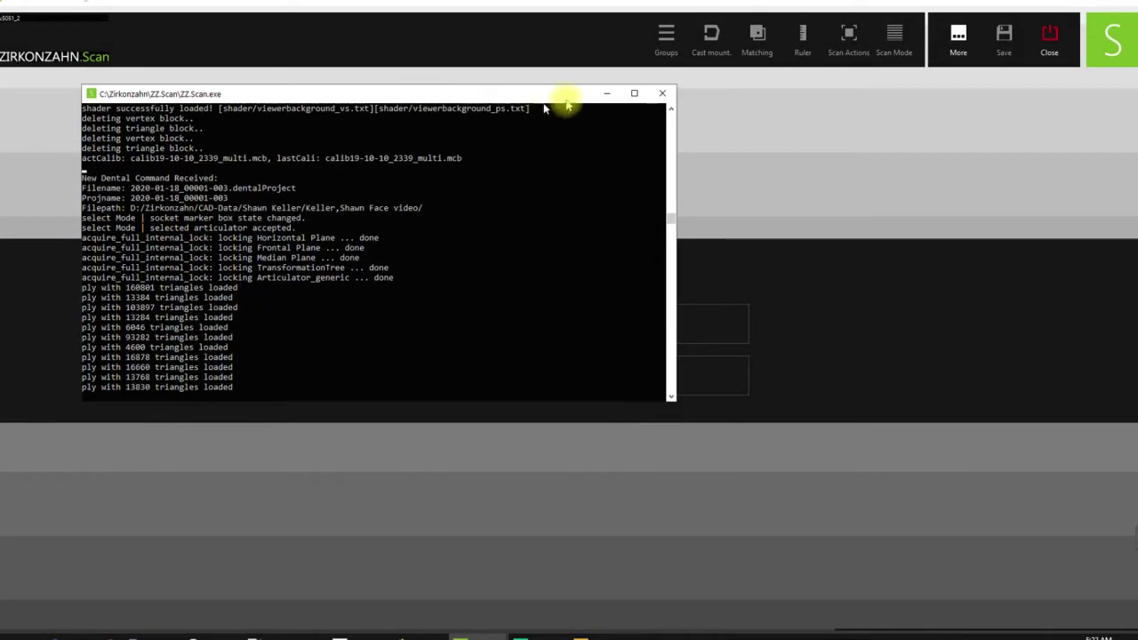
click(606, 93)
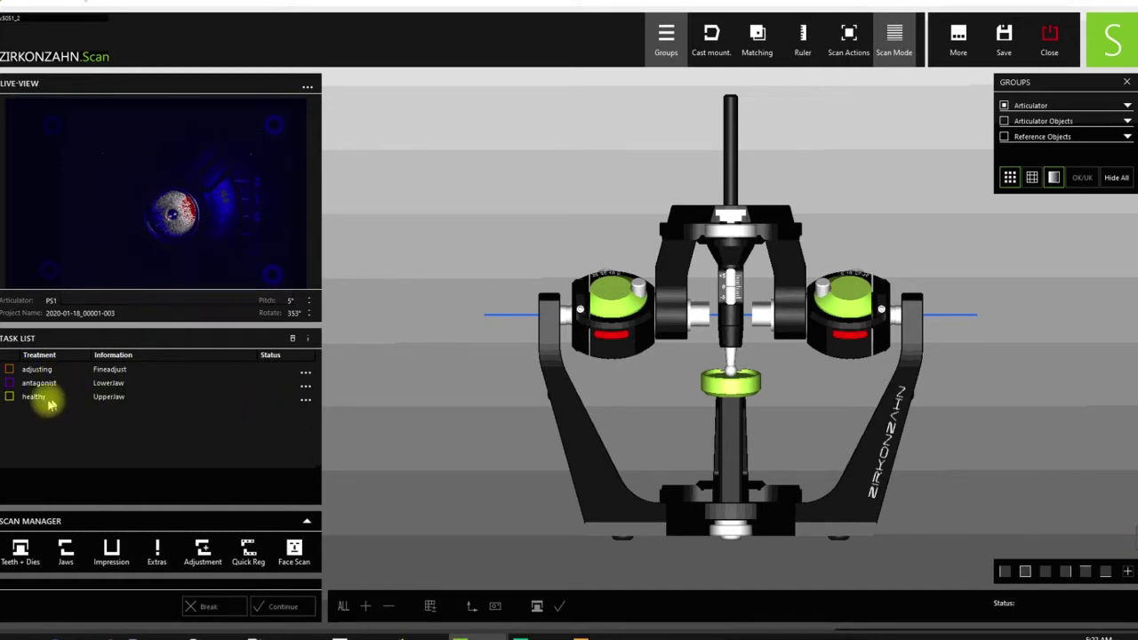
- Start a mesh import for the upper jaw task and sort 1A PATIENT FILES! by name
click(305, 401)
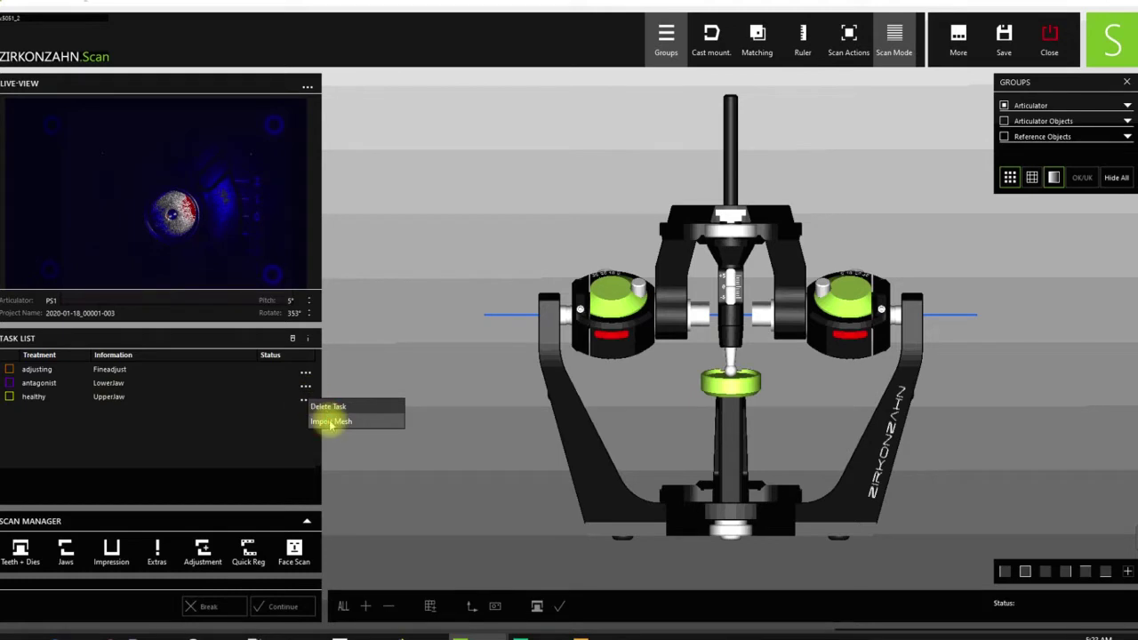
click(331, 423)
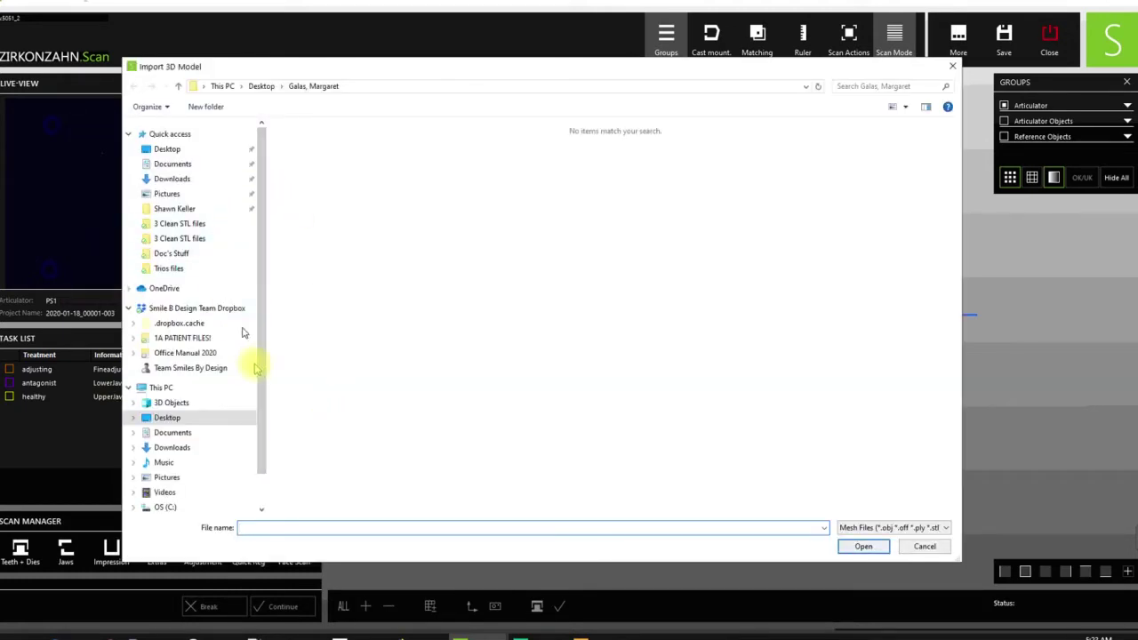
click(182, 338)
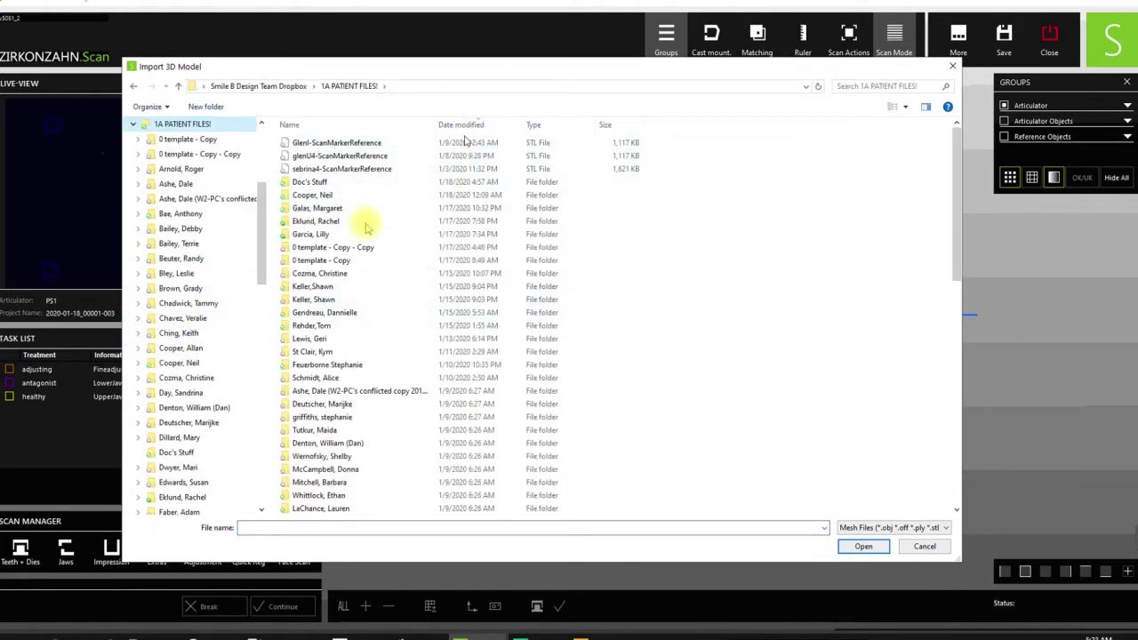
click(462, 124)
click(462, 125)
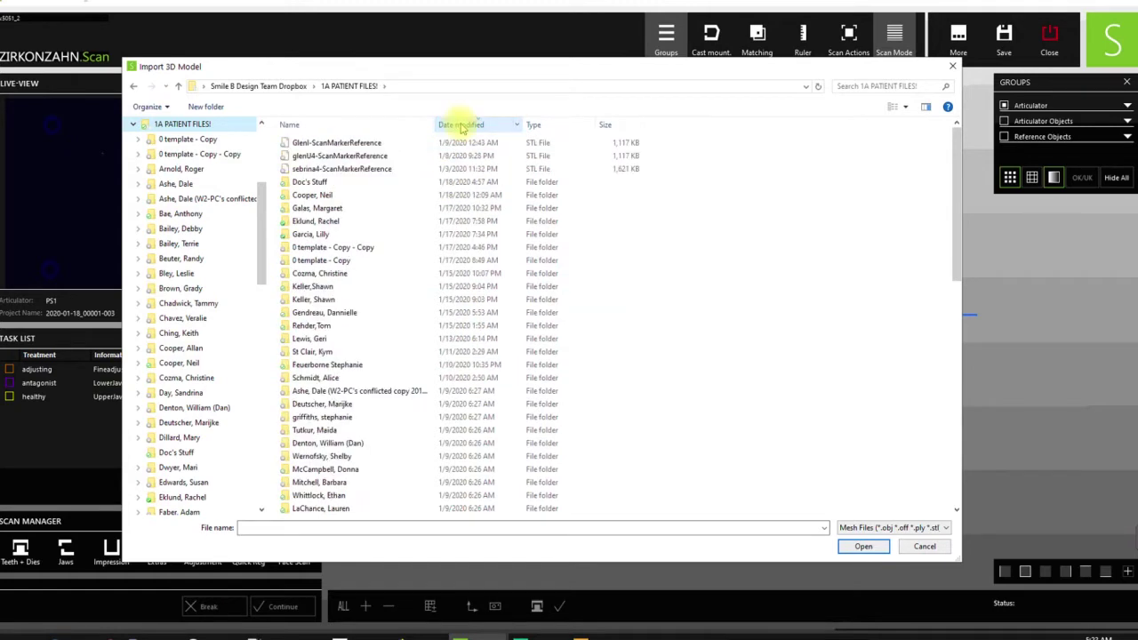
click(461, 125)
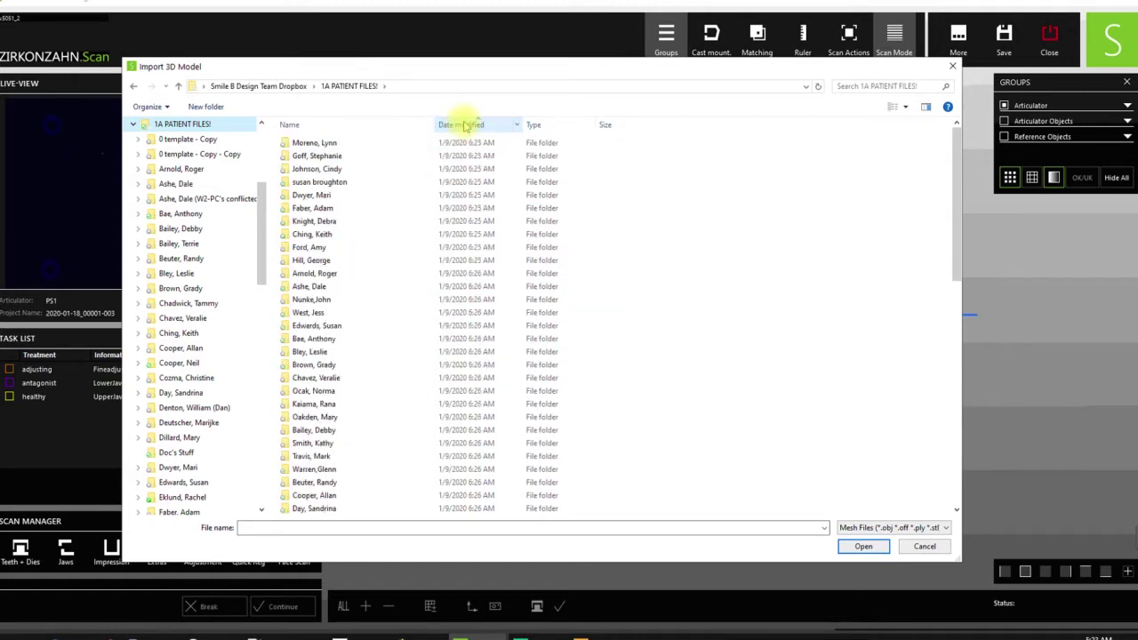
click(335, 127)
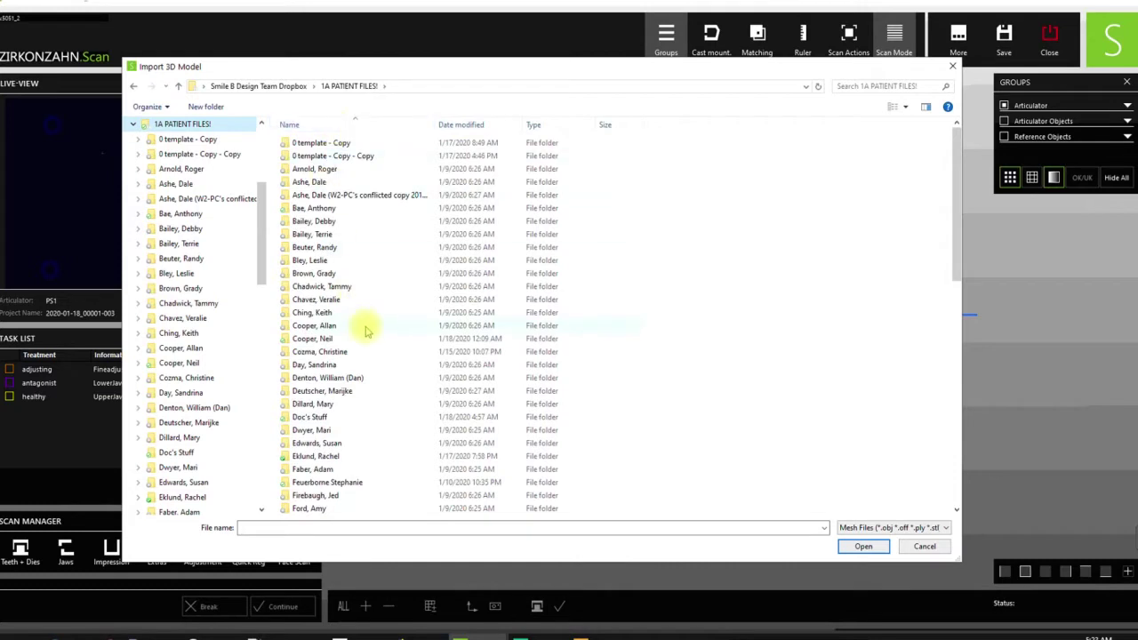
- Open the patient's folder dated 1/15/2020 and browse to its 1 Scan data folder
scroll(368, 323, down, 6)
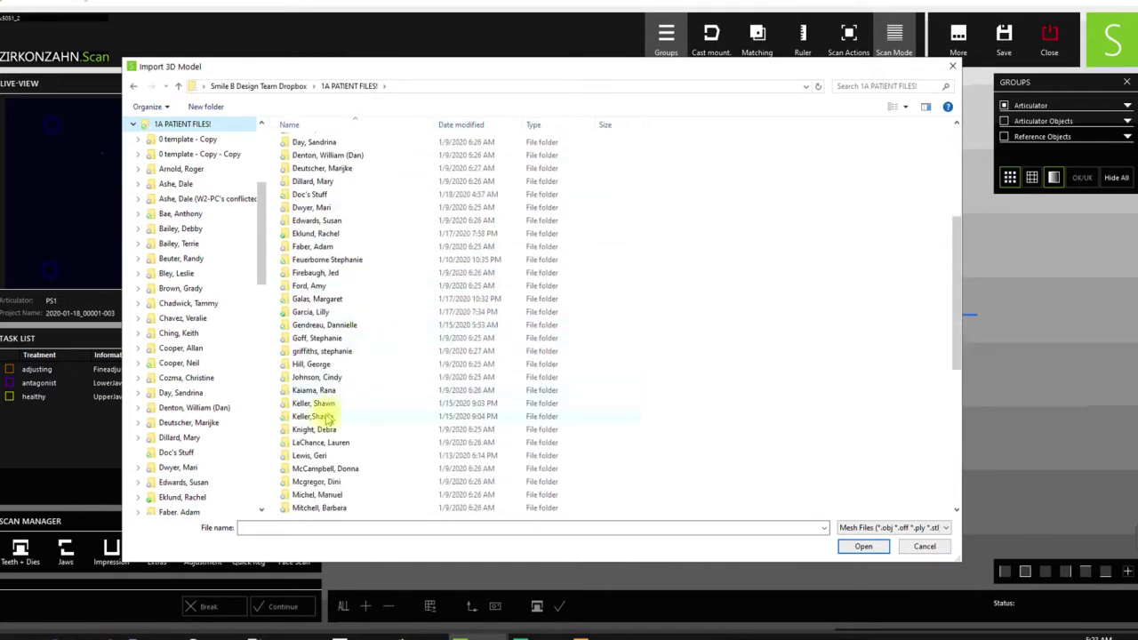
click(314, 416)
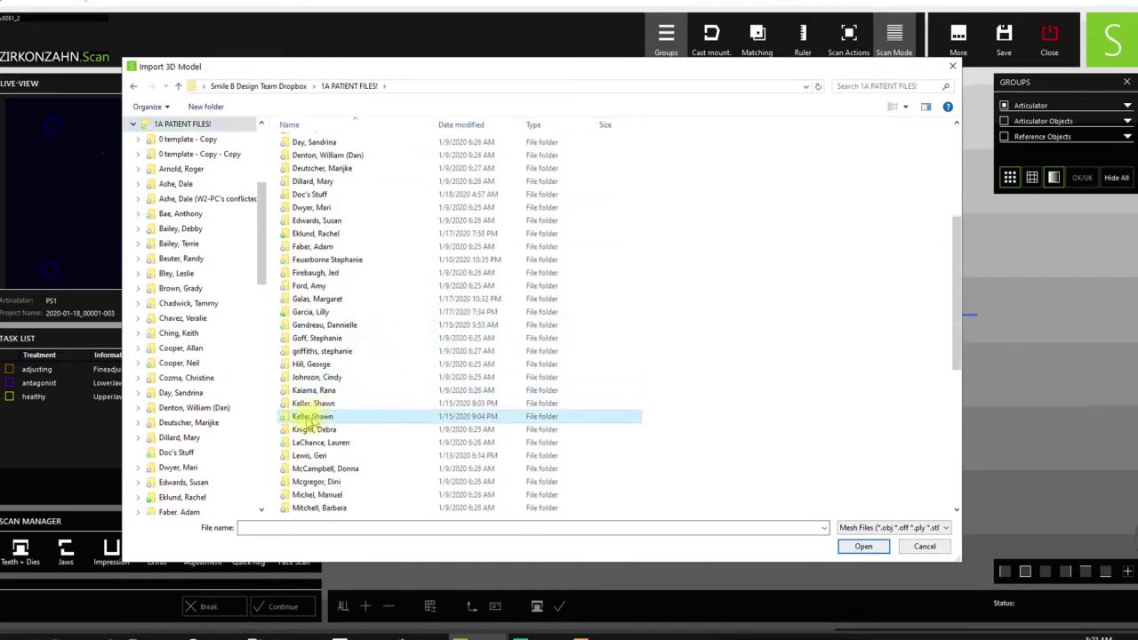
double_click(313, 418)
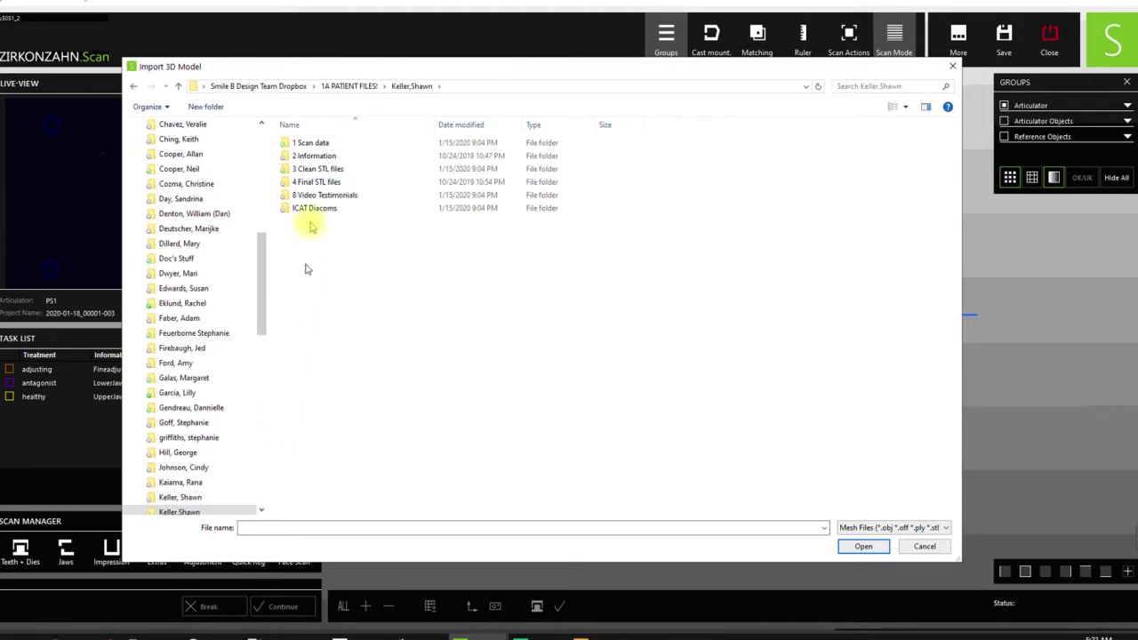
double_click(289, 144)
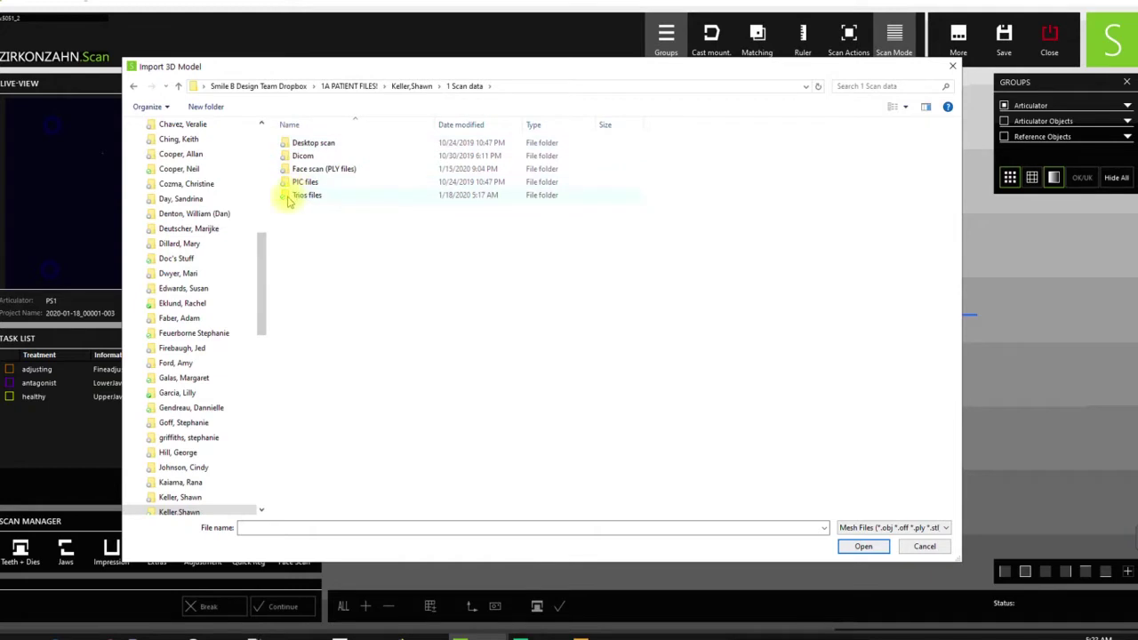
double_click(303, 196)
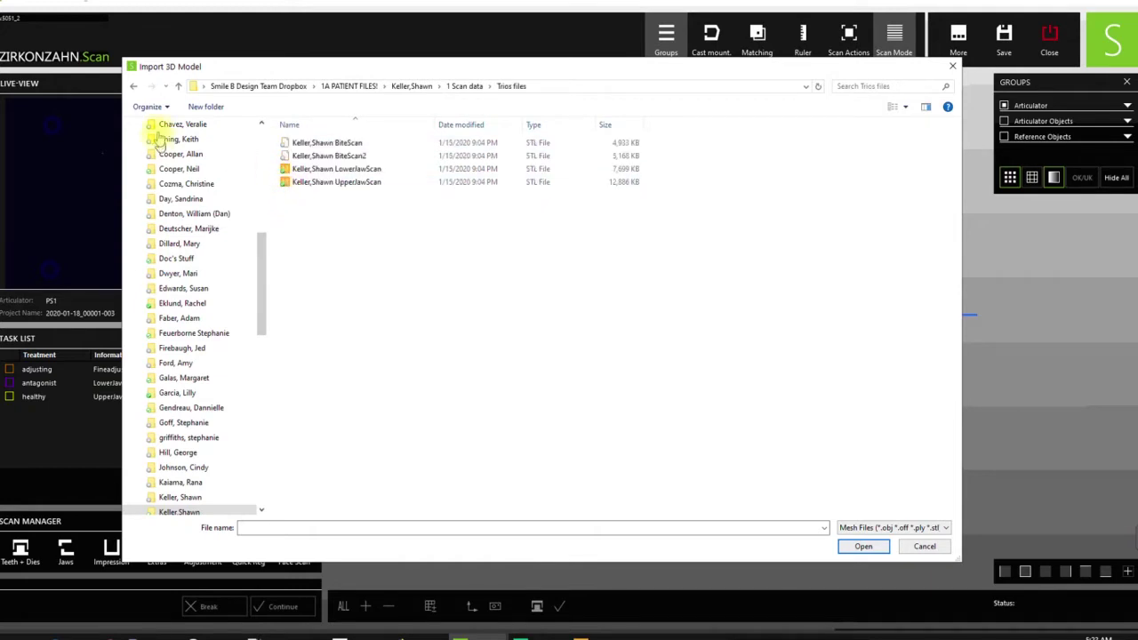
click(179, 86)
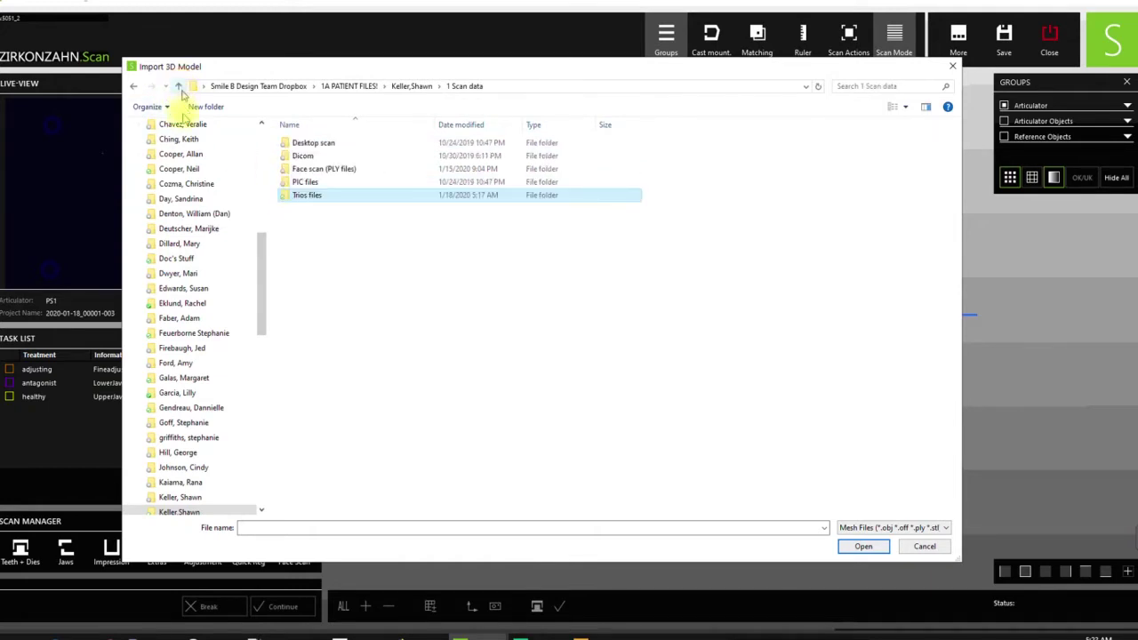
- Set the Trios files folder to Smart Sync Local
right_click(284, 200)
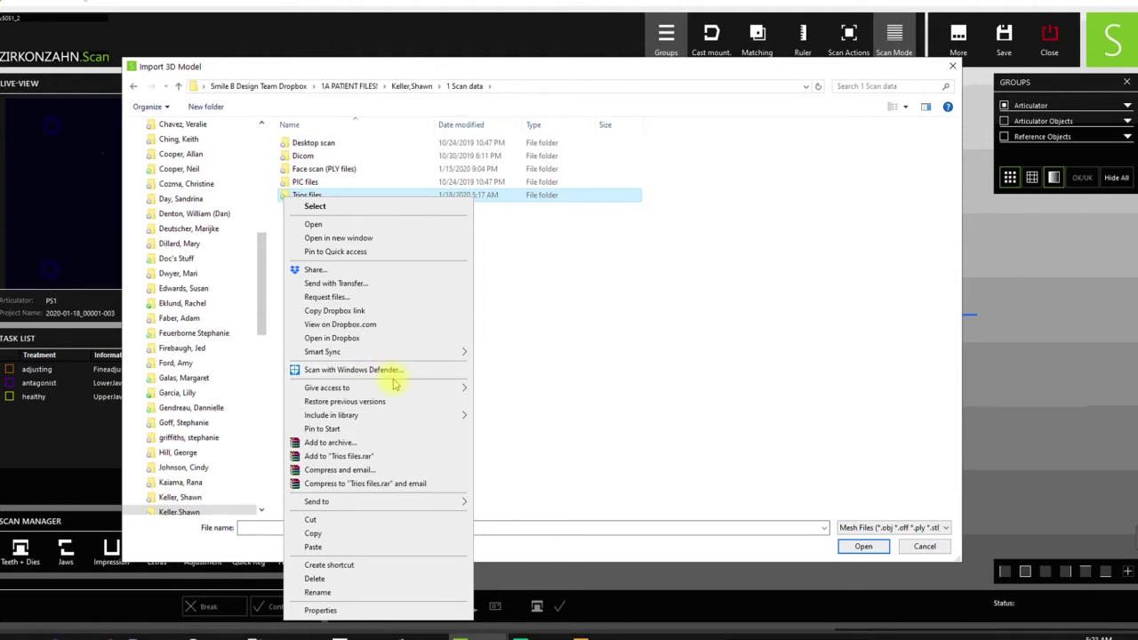
mouse_move(444, 354)
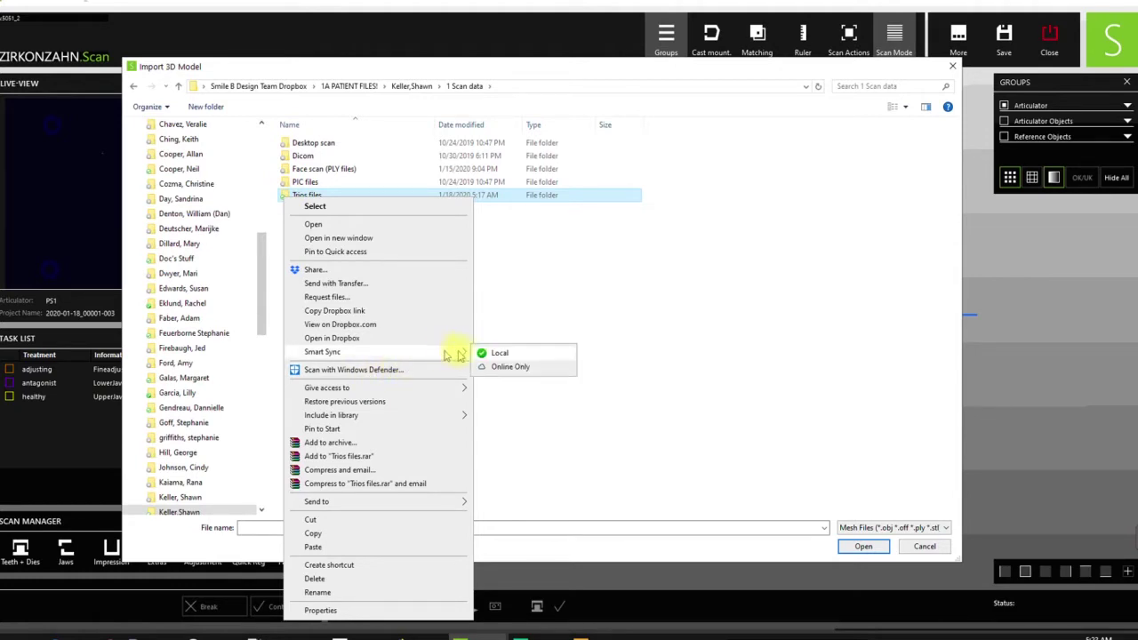
click(491, 354)
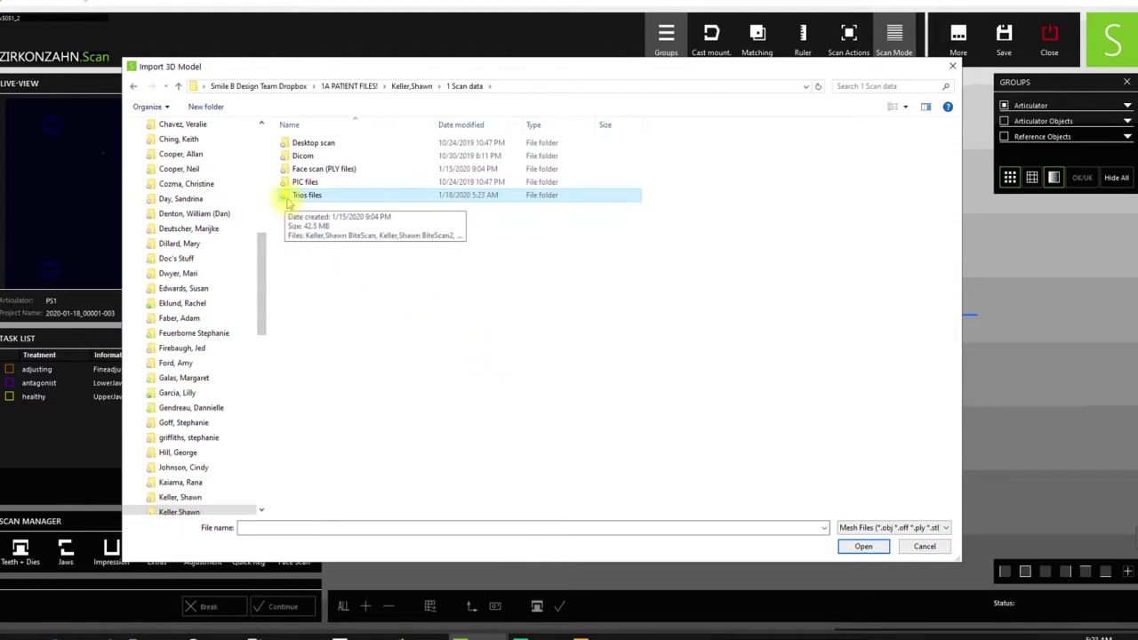
- Import the UpperJawScan STL from Trios files into the UpperJaw task
double_click(288, 196)
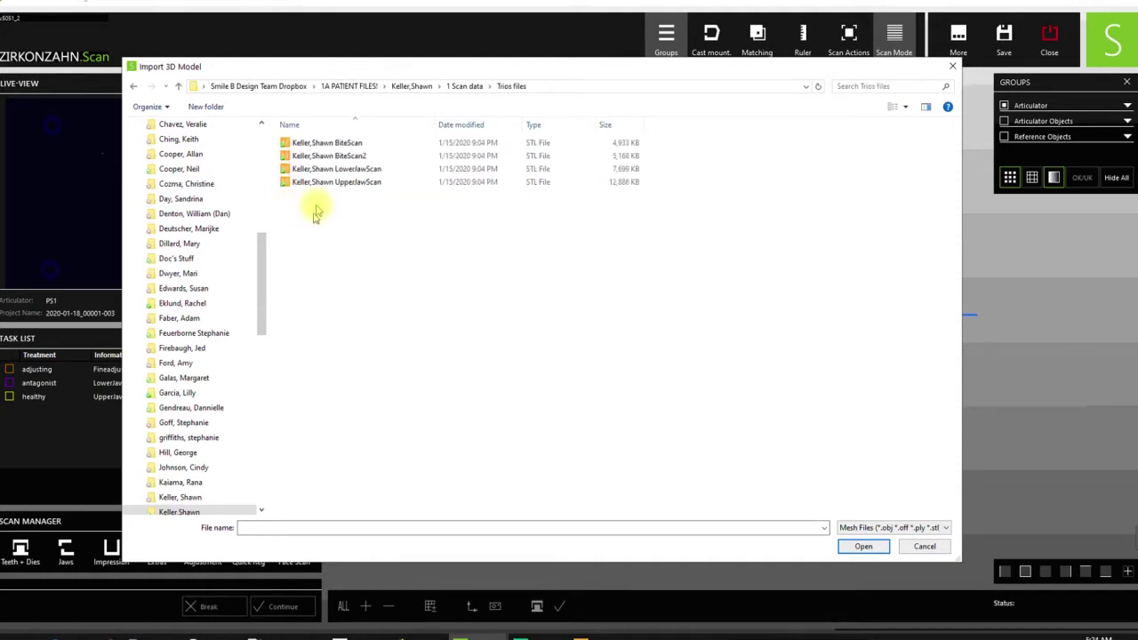
click(366, 183)
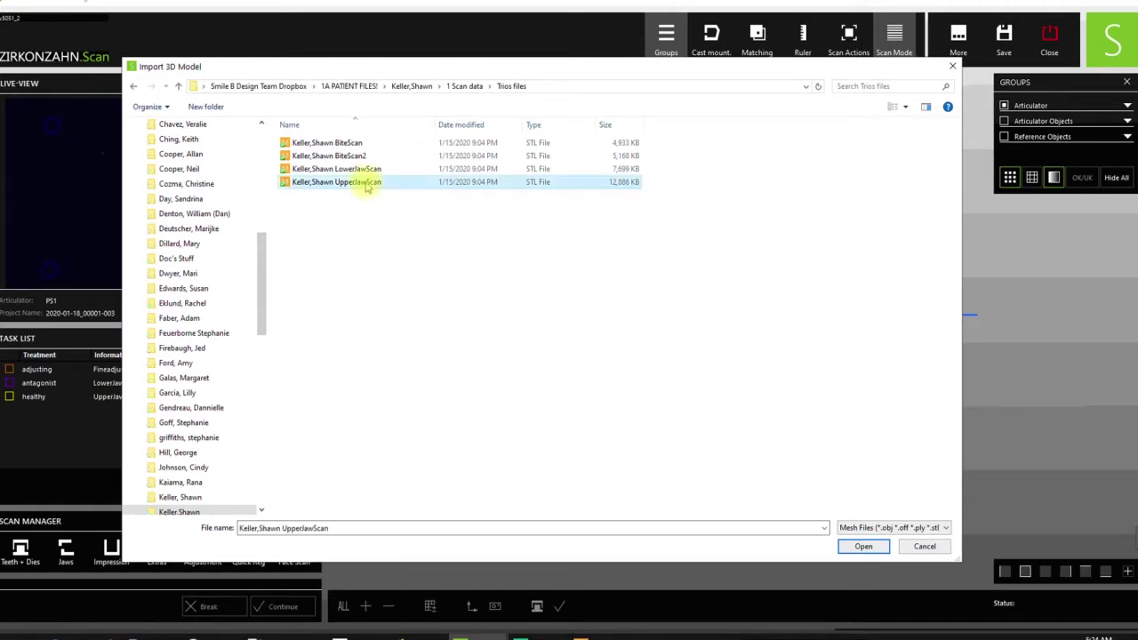
click(862, 547)
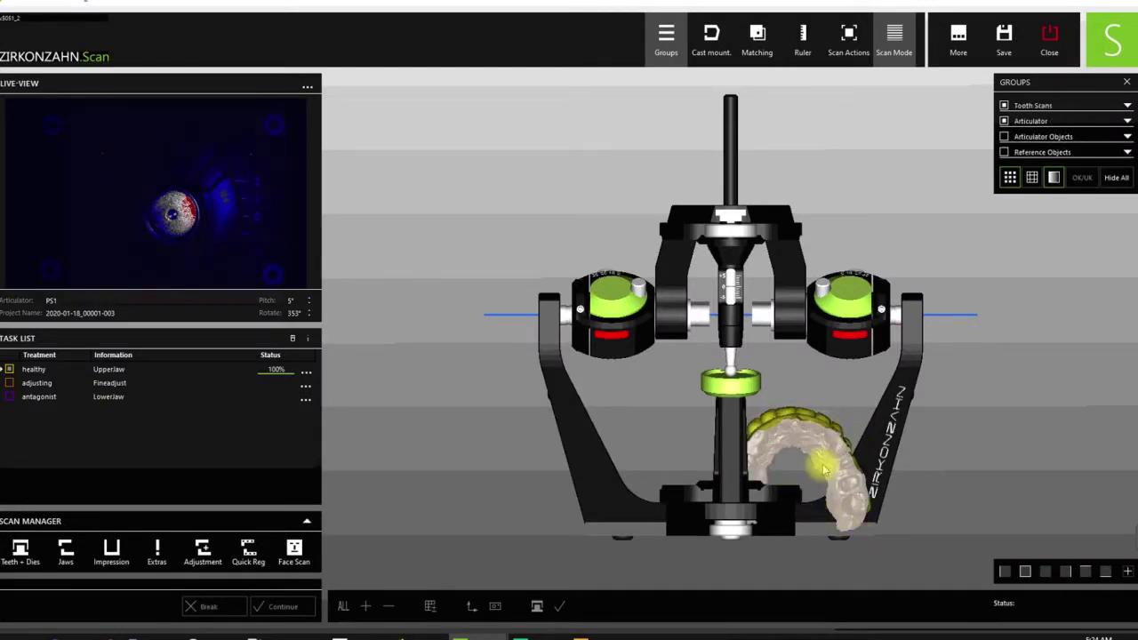
- Import the LowerJawScan STL into the antagonist LowerJaw task
click(306, 400)
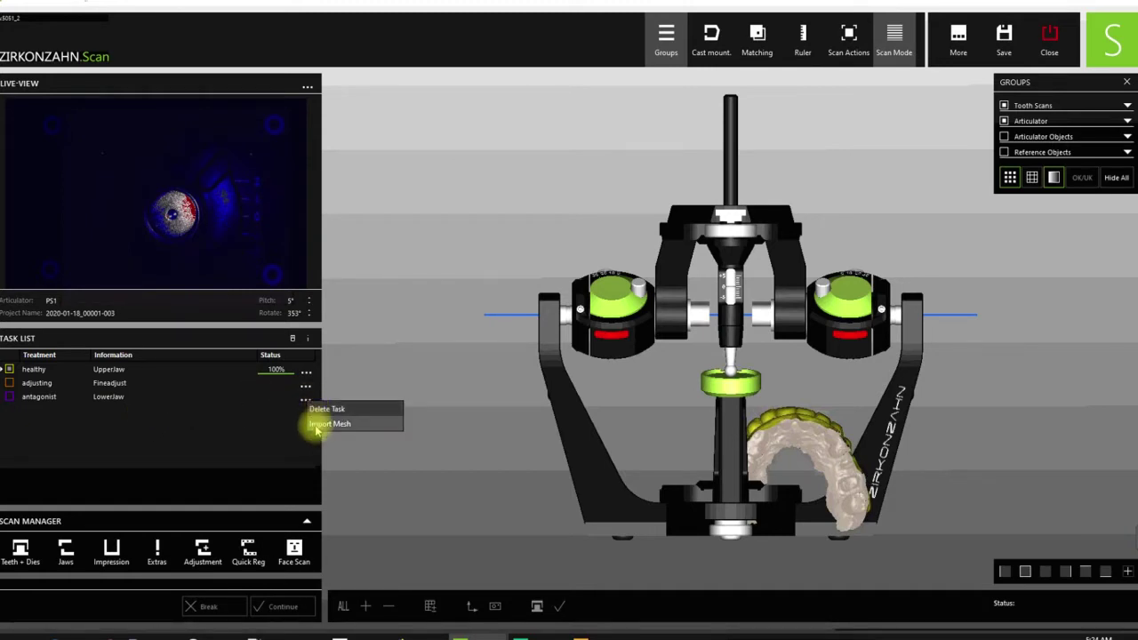
click(329, 424)
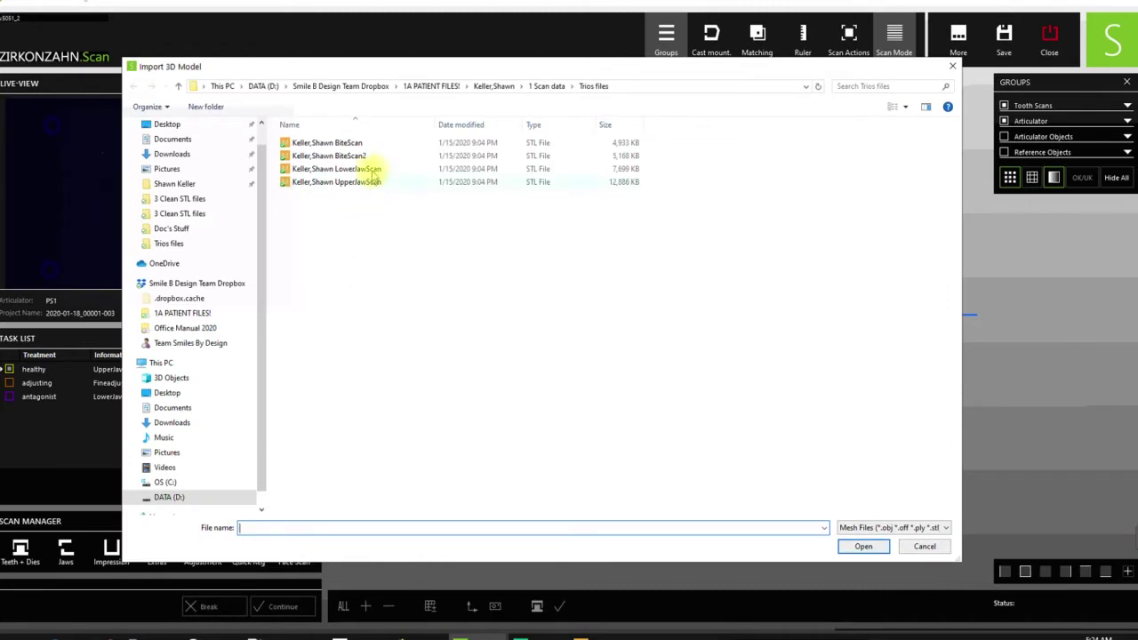
click(370, 169)
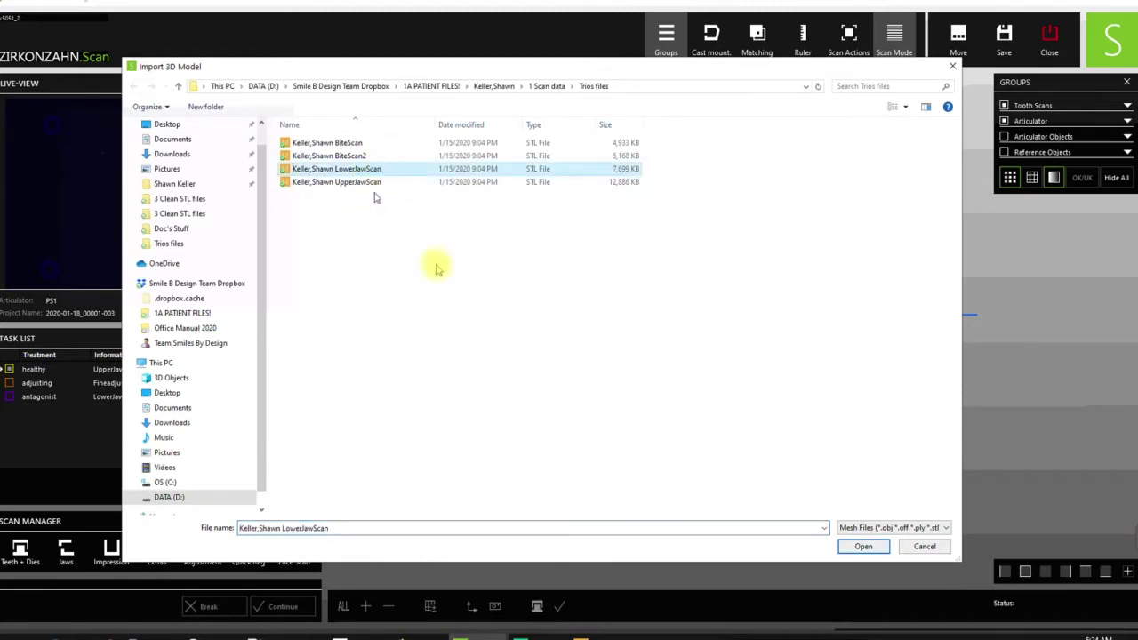
click(860, 547)
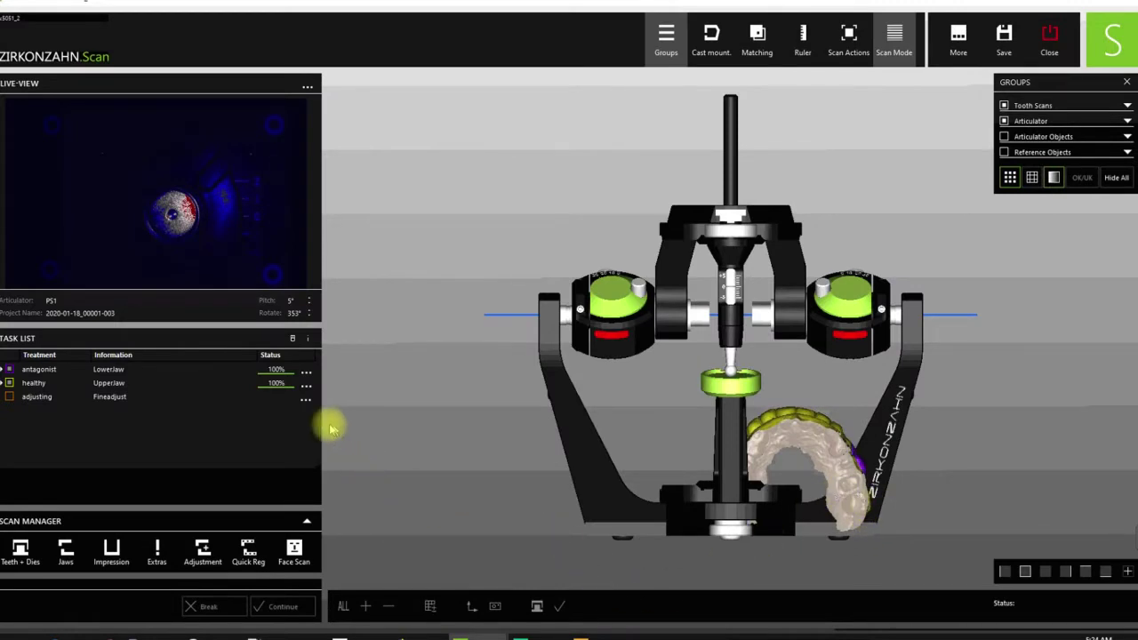
- Open the adjusting task's options and orbit the articulator to an oblique side view
click(307, 403)
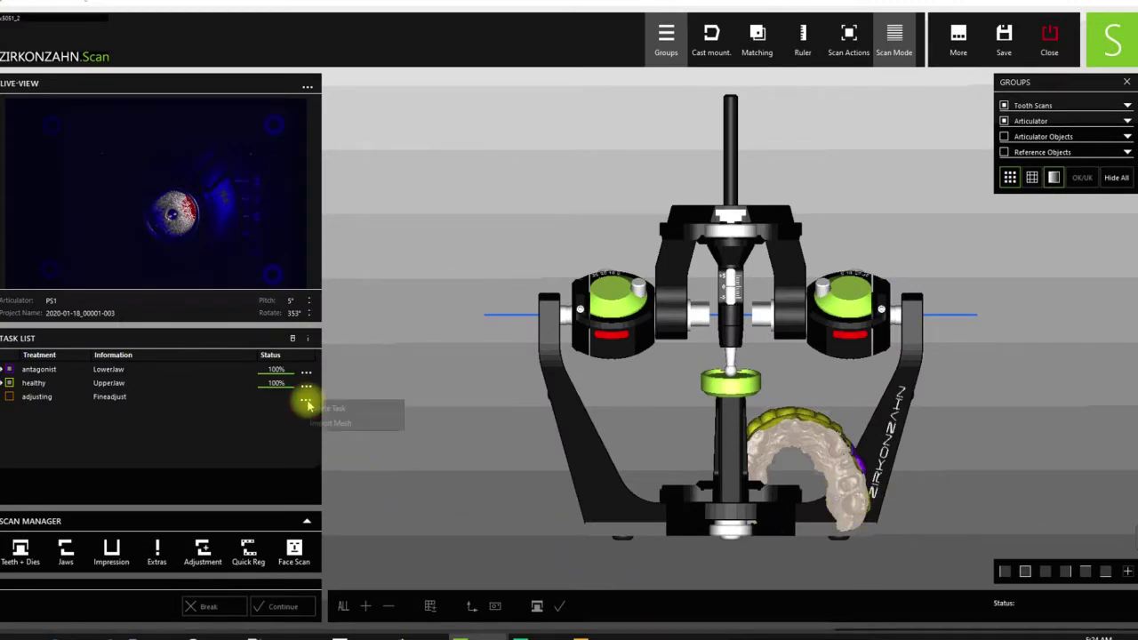
click(389, 330)
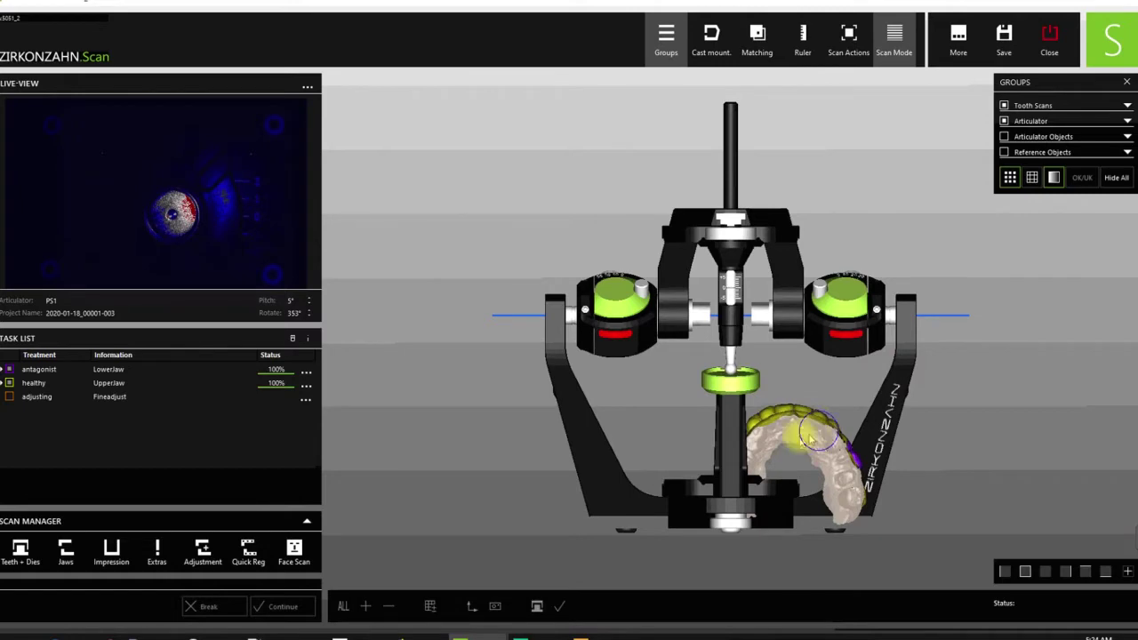
right_drag(805, 428, 925, 382)
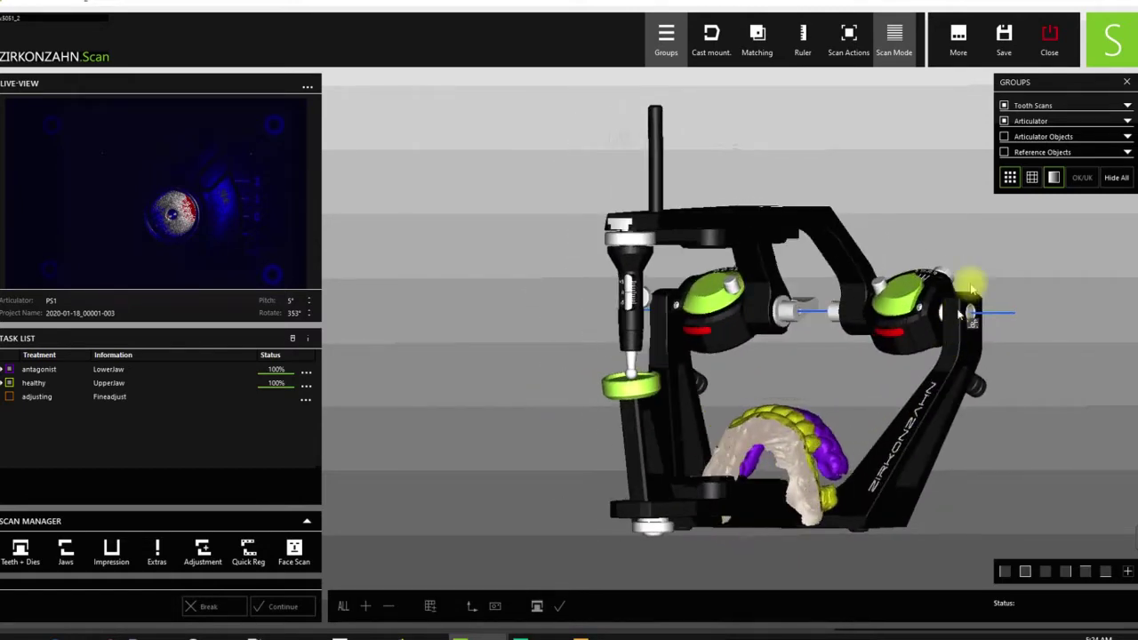
- In the Groups panel, tick Table under Articulator Objects and the Reference Objects checkbox
click(1128, 138)
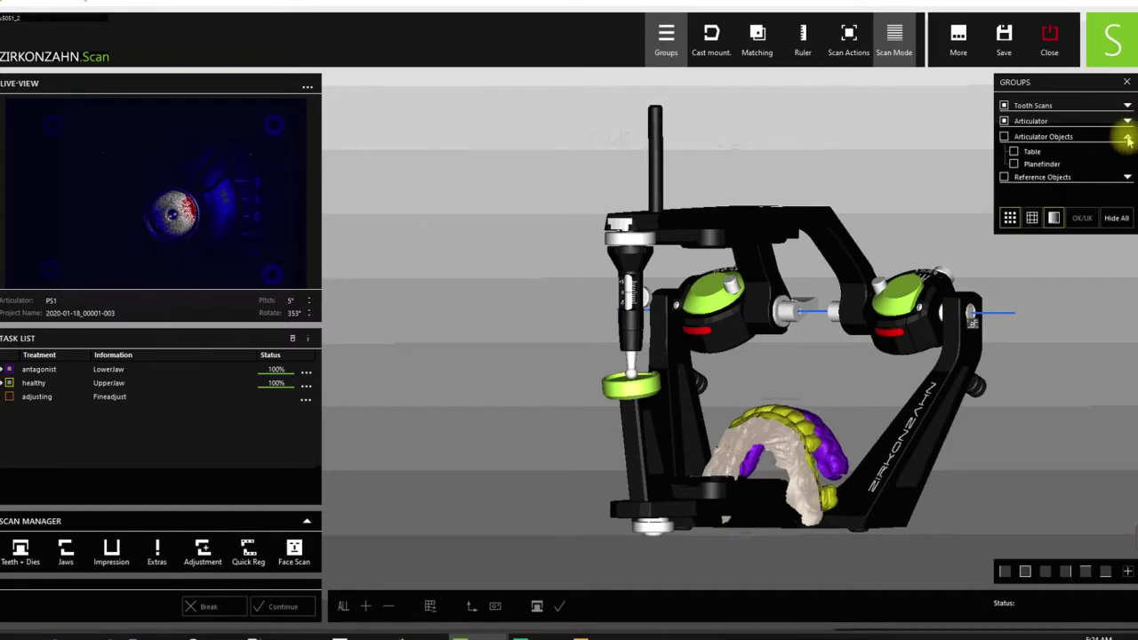
click(1015, 152)
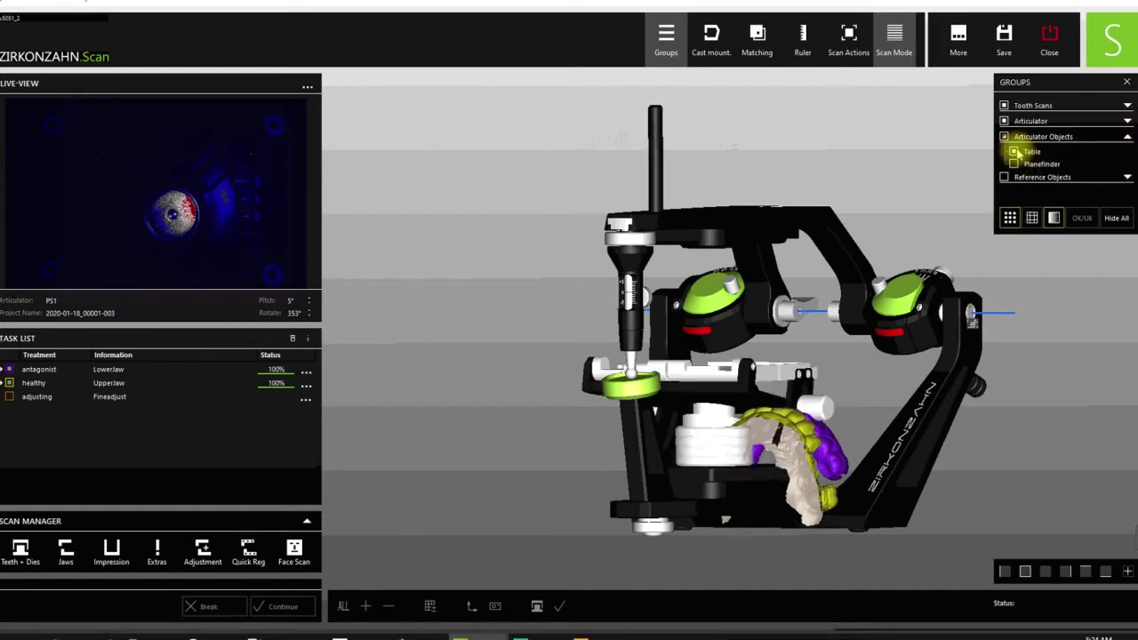
click(1127, 178)
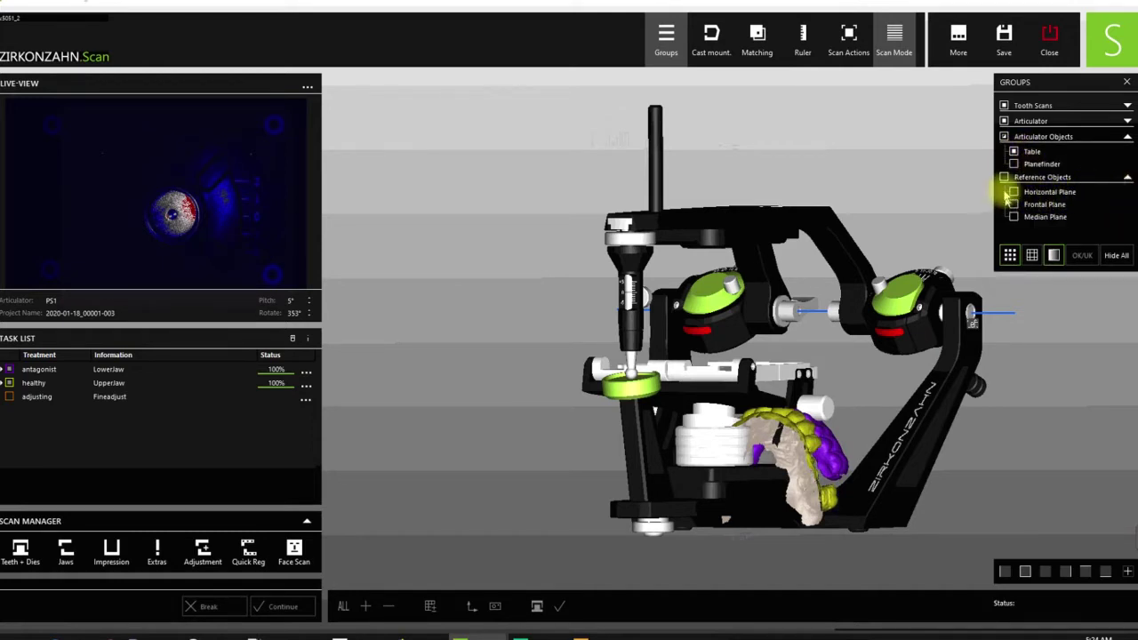
click(1004, 178)
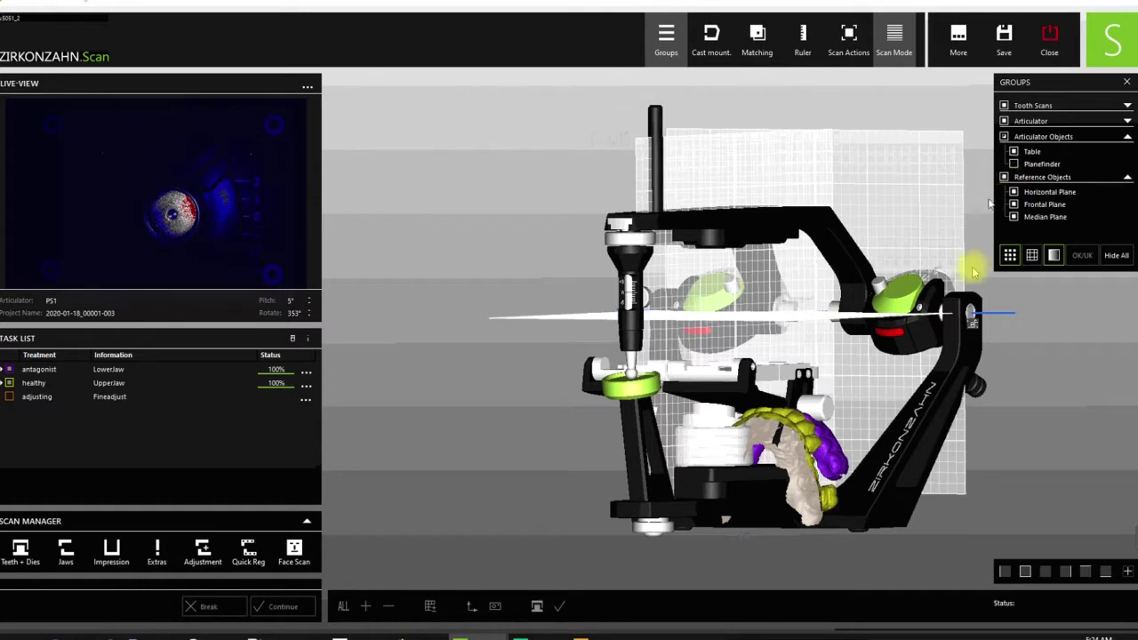
click(1025, 572)
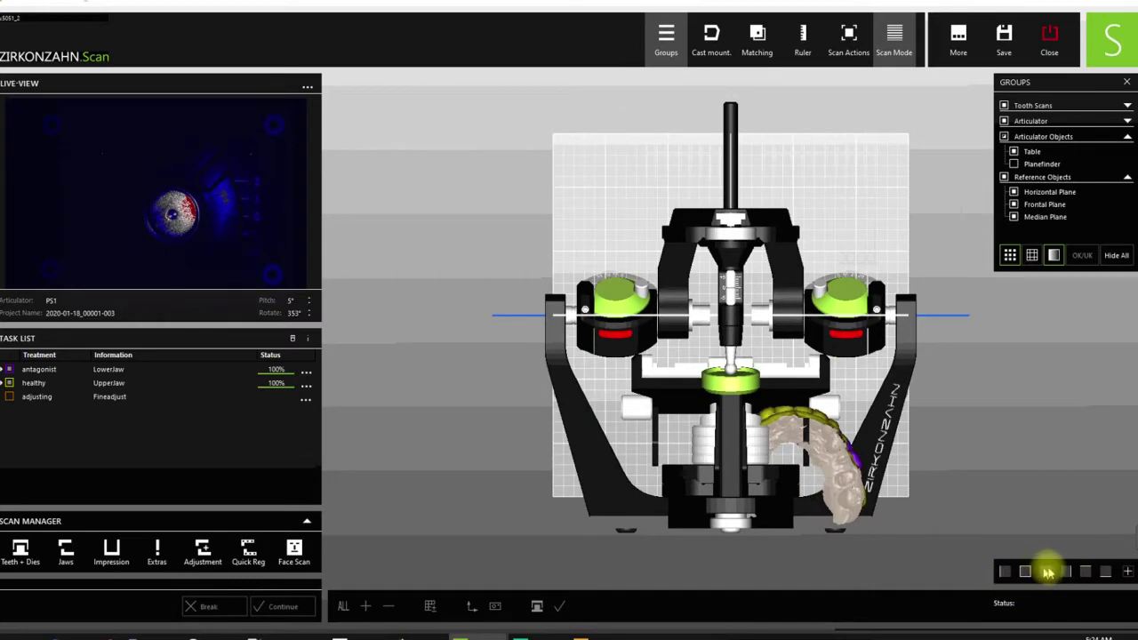
click(1005, 571)
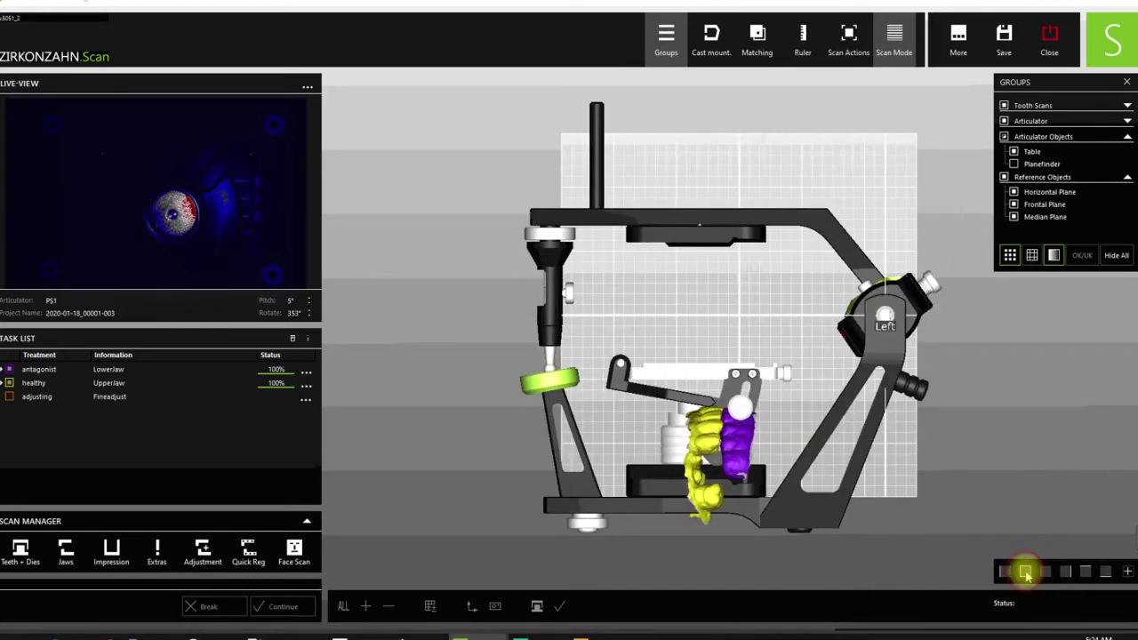
click(1025, 571)
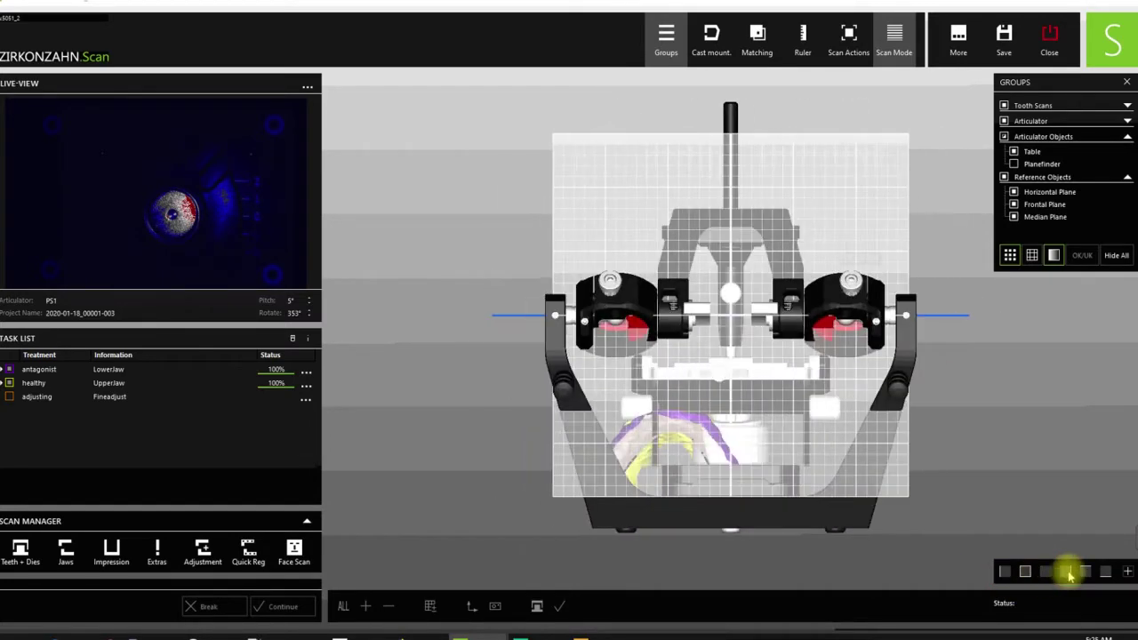
click(1068, 571)
click(1085, 574)
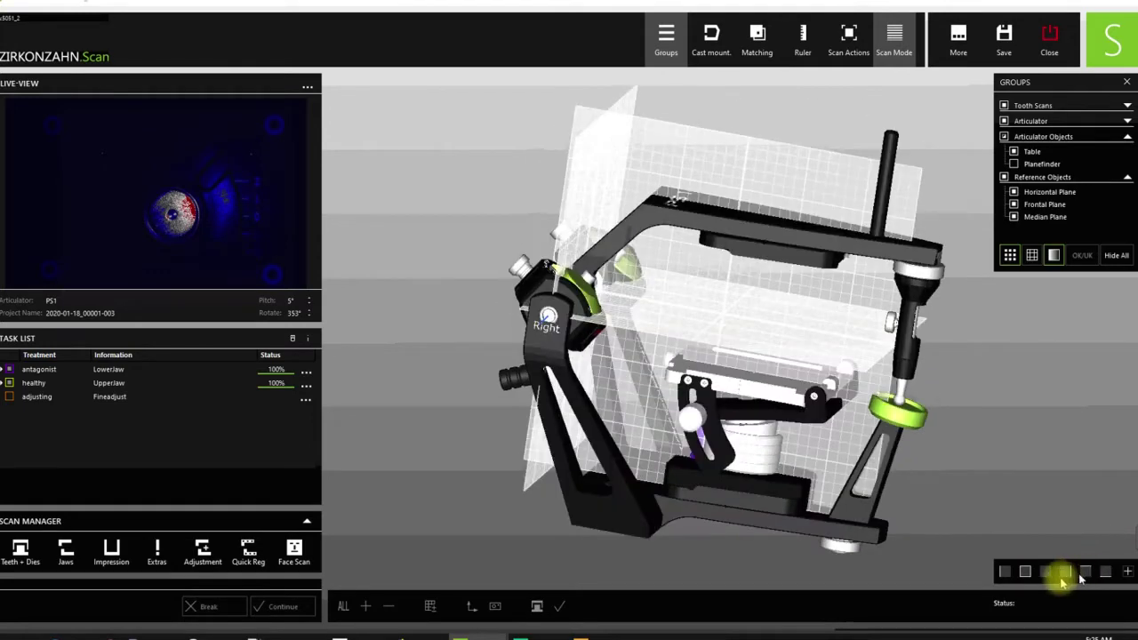
click(1006, 573)
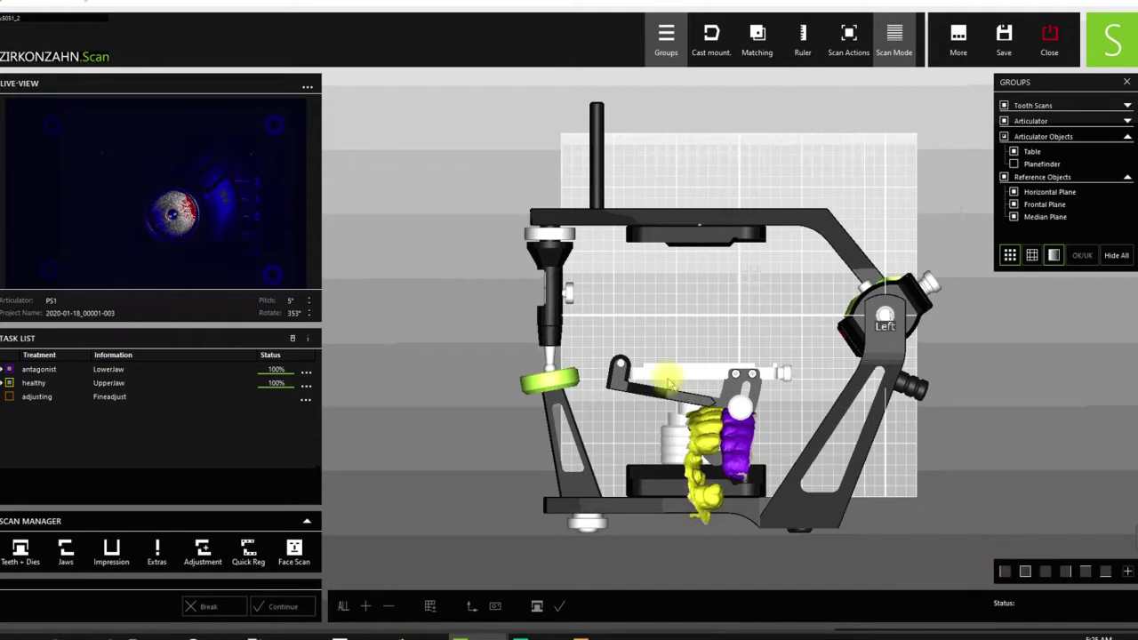
click(1104, 573)
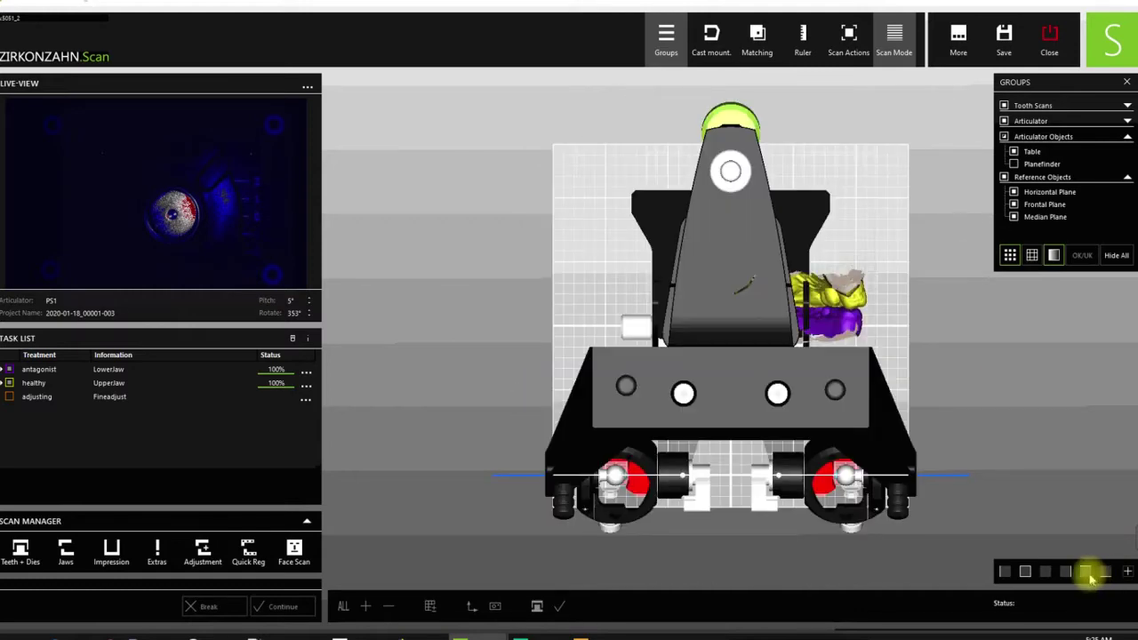
click(1086, 574)
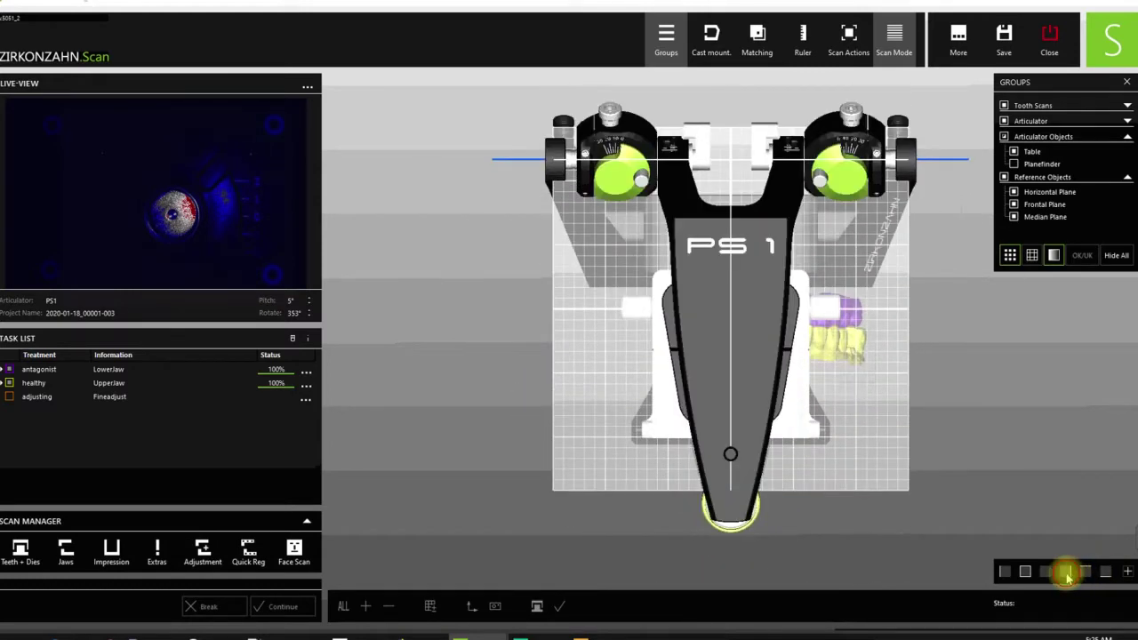
click(1066, 573)
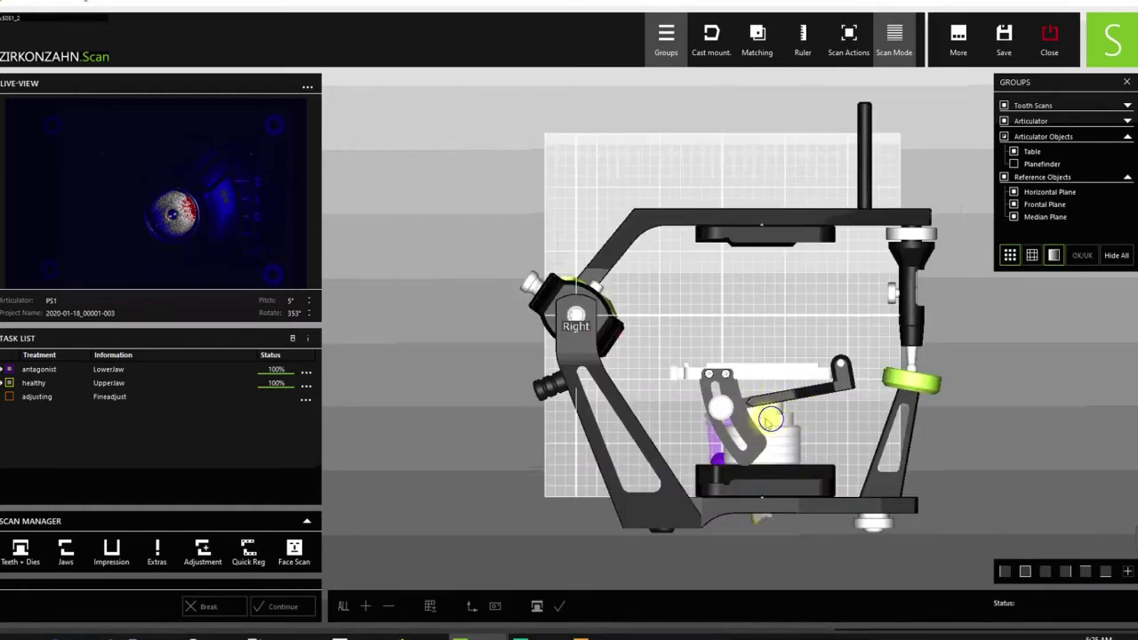
right_drag(764, 421, 1076, 588)
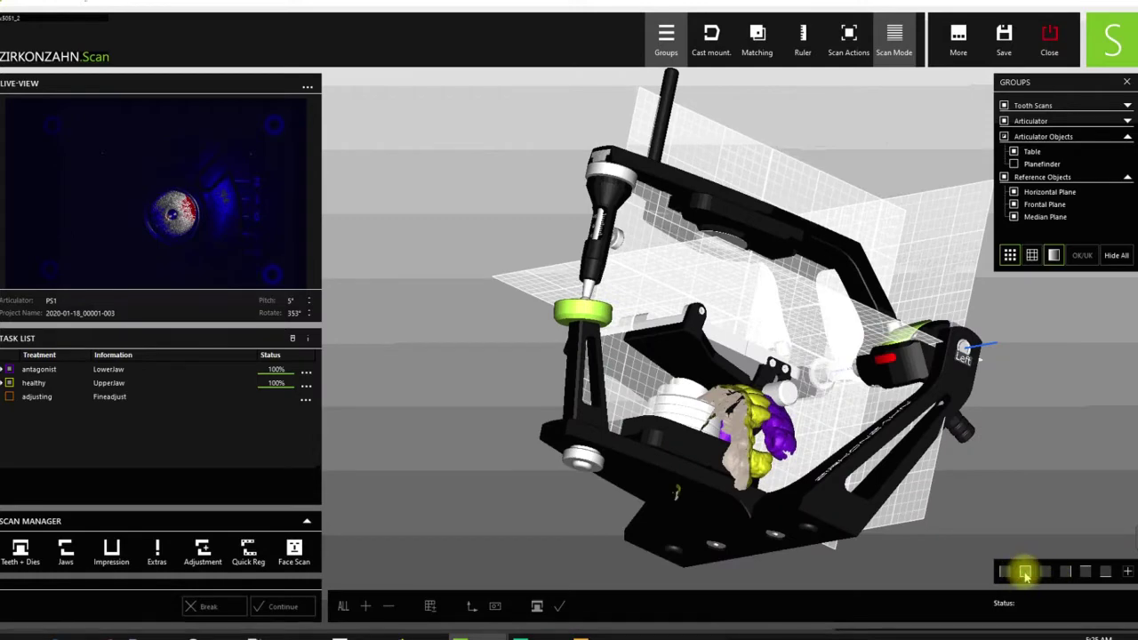
click(1025, 572)
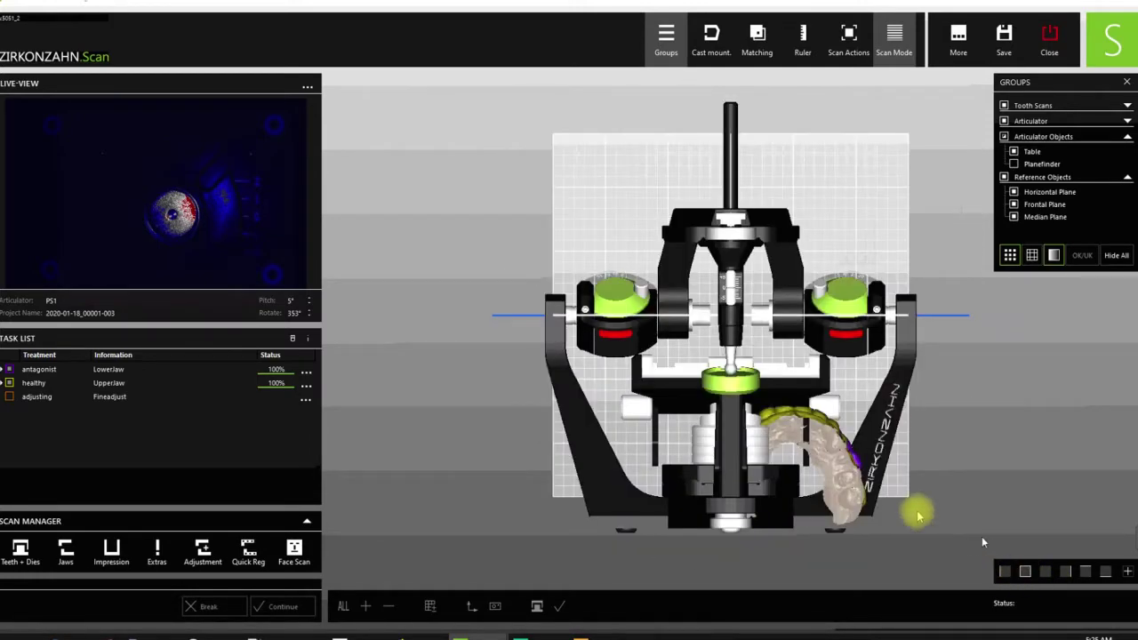
scroll(764, 345, up, 1)
scroll(767, 342, up, 1)
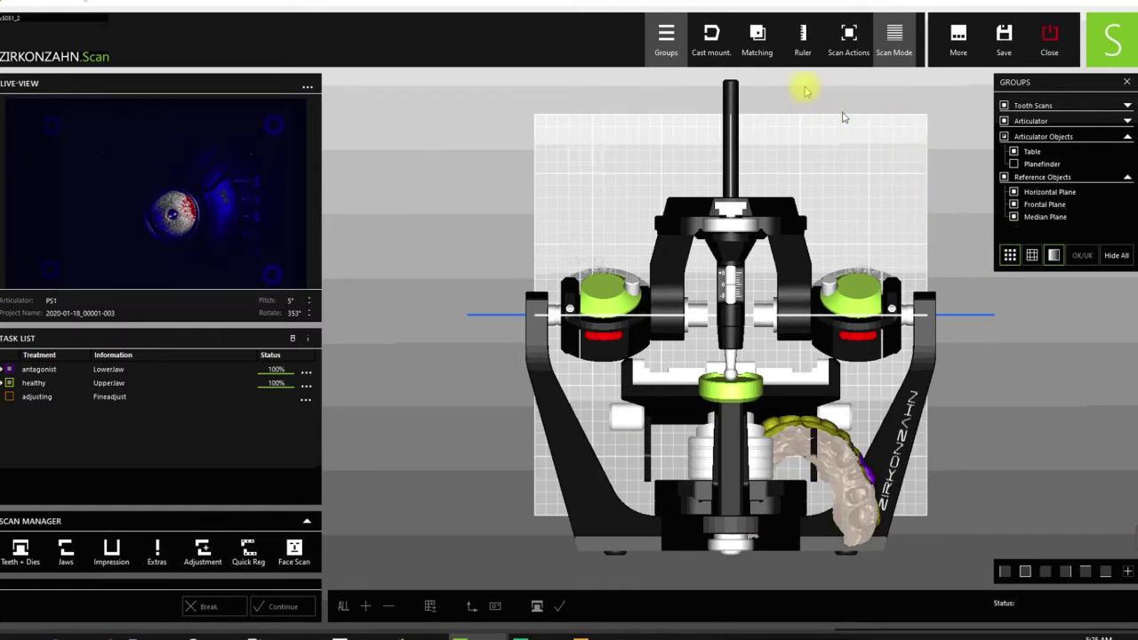
- In Cast mount., choose Move Models / Facescans Freely and drag the dental arch above the articulator
click(711, 44)
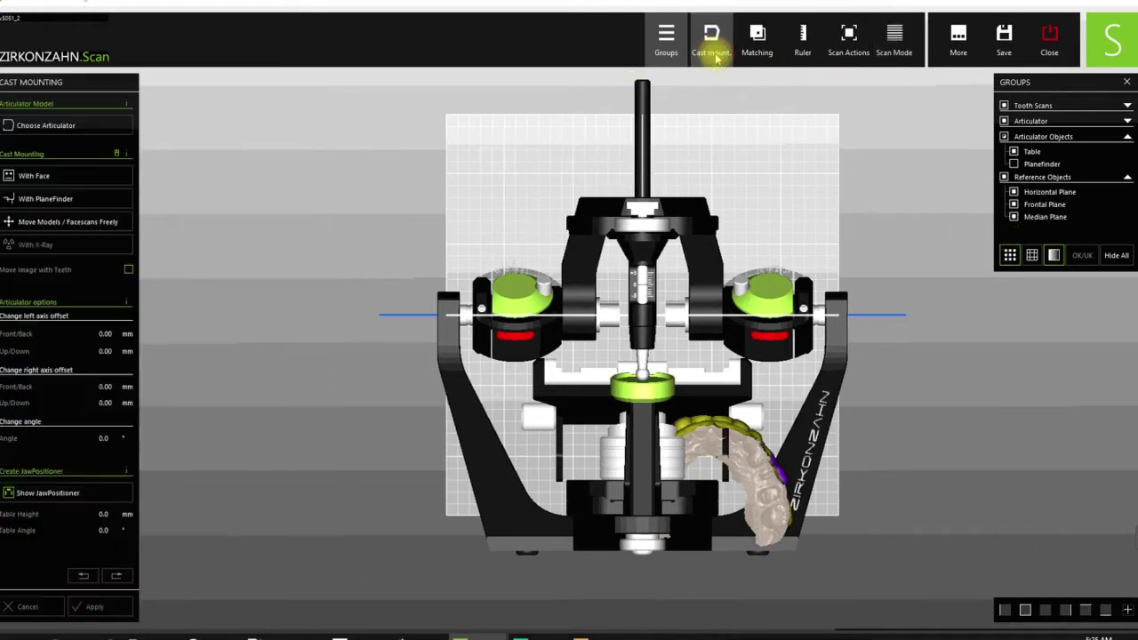
click(87, 222)
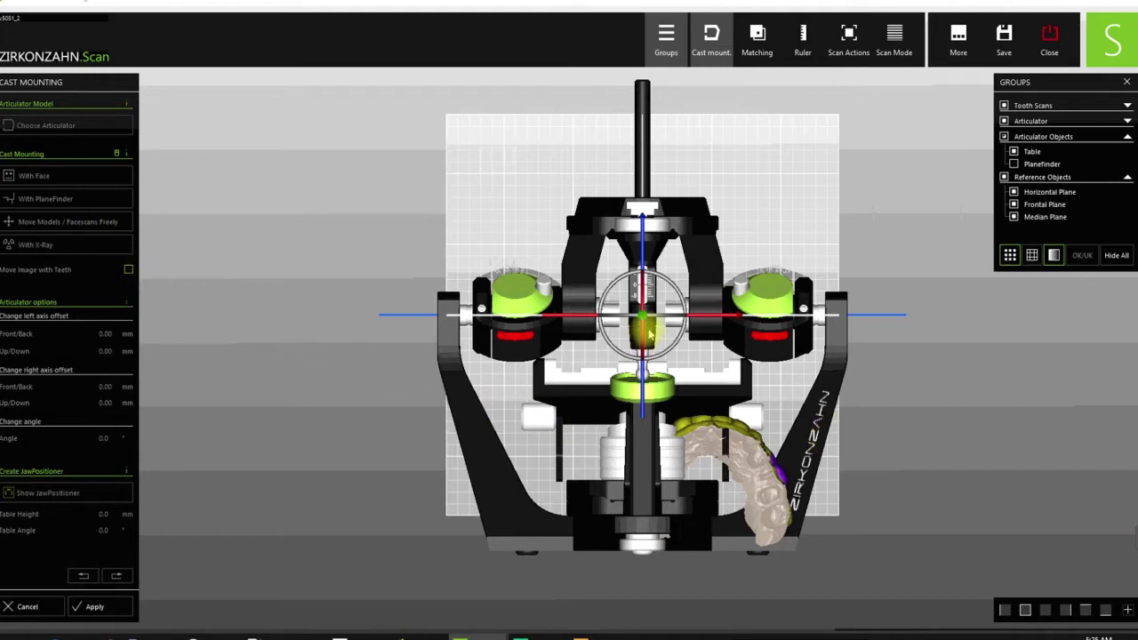
scroll(649, 333, up, 3)
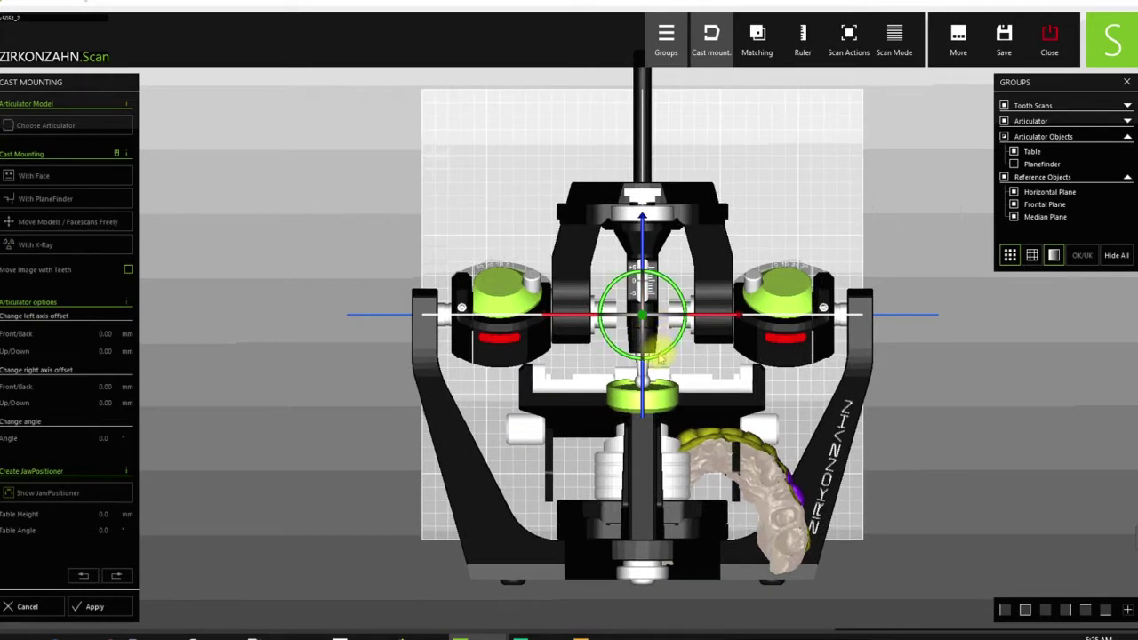
drag(663, 360, 891, 302)
- Rotate the jaw scans with the gizmo rings, checking in front view, until the teeth face forward
click(489, 129)
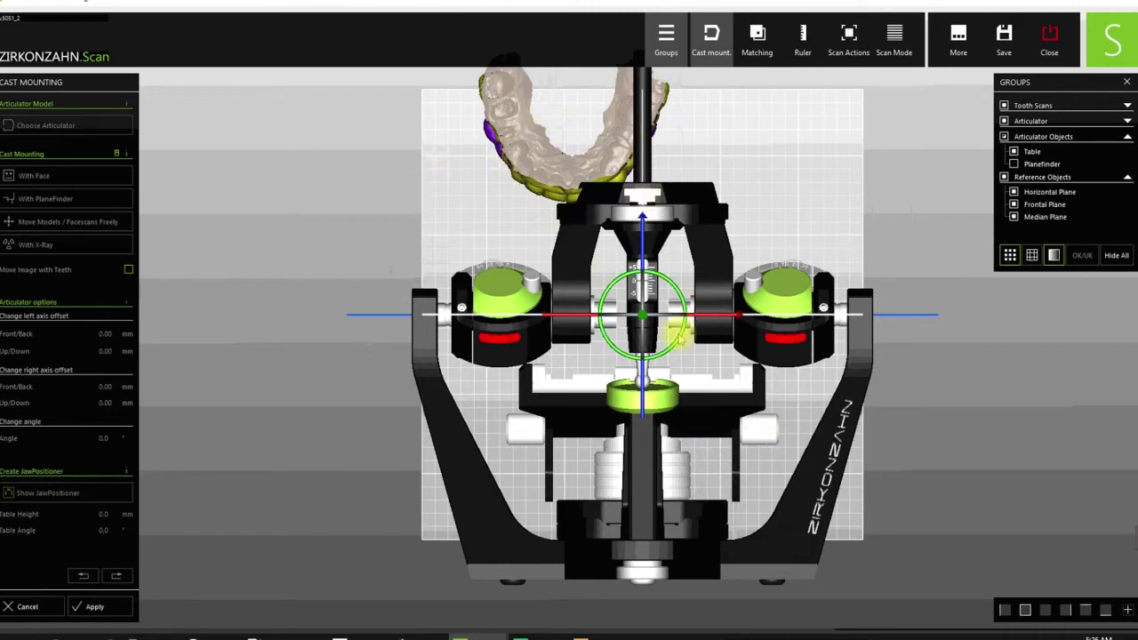
drag(680, 338, 682, 340)
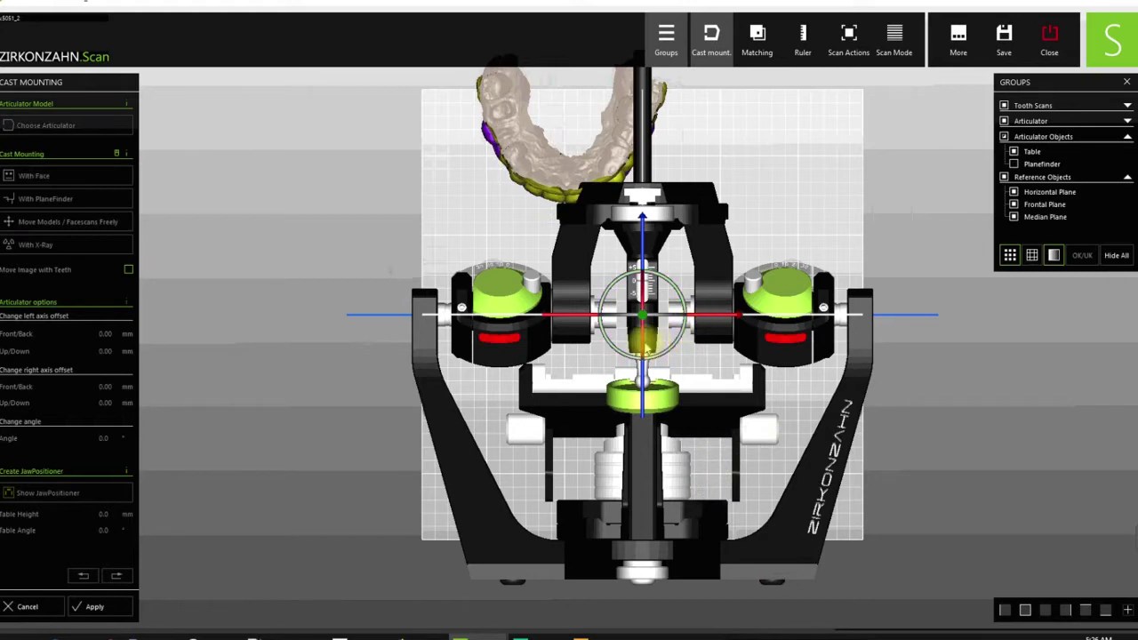
right_drag(643, 352, 711, 343)
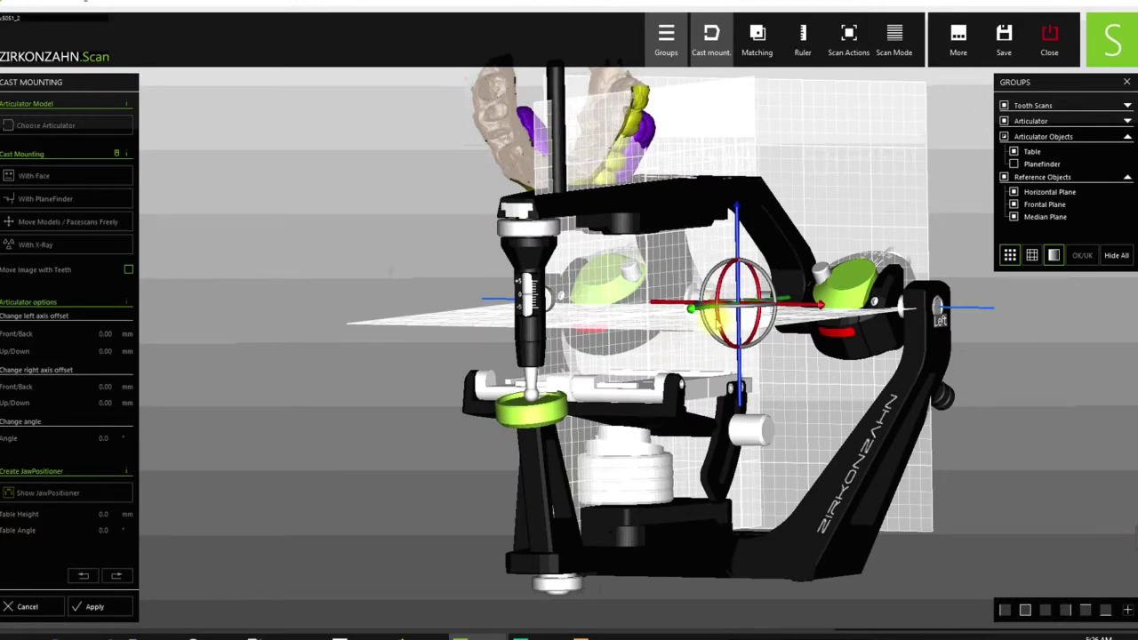
drag(717, 318, 715, 308)
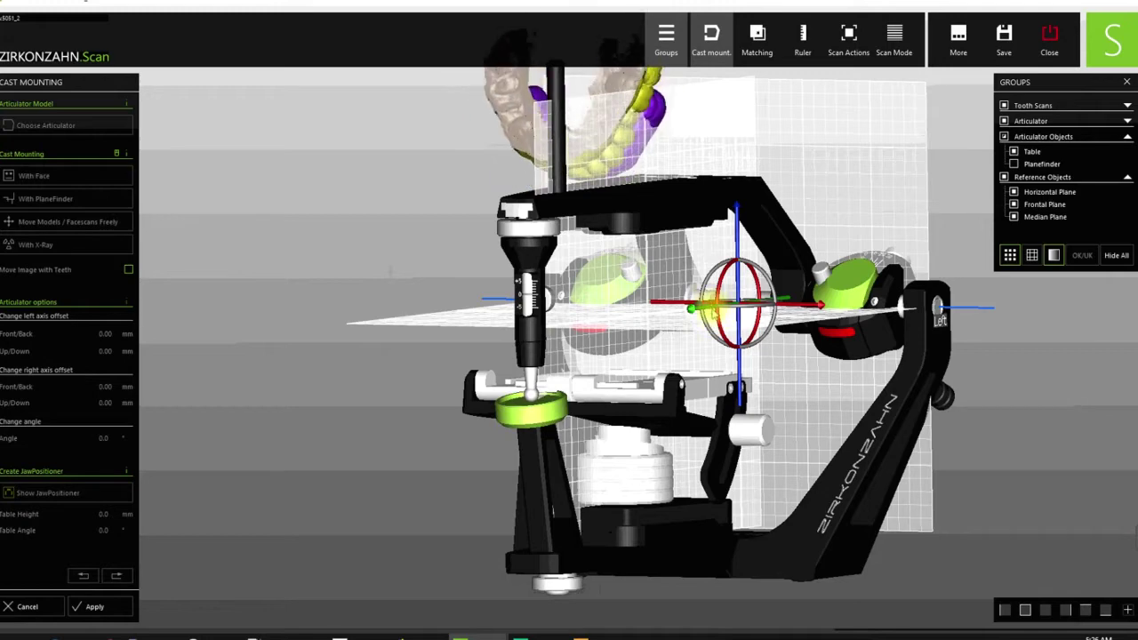
click(1025, 610)
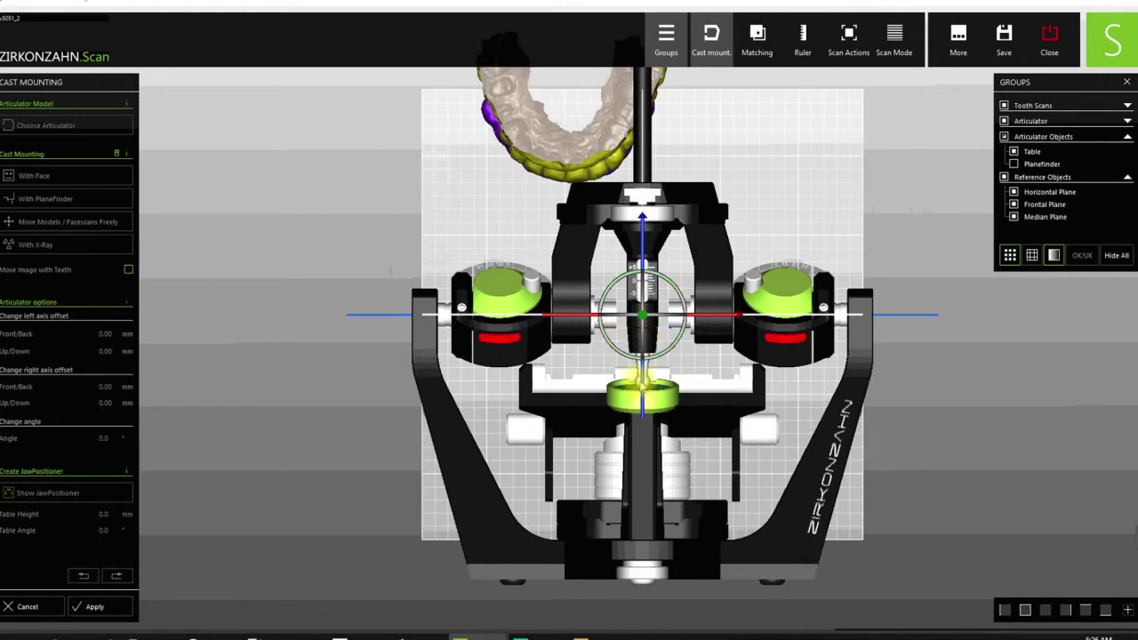
drag(640, 380, 633, 242)
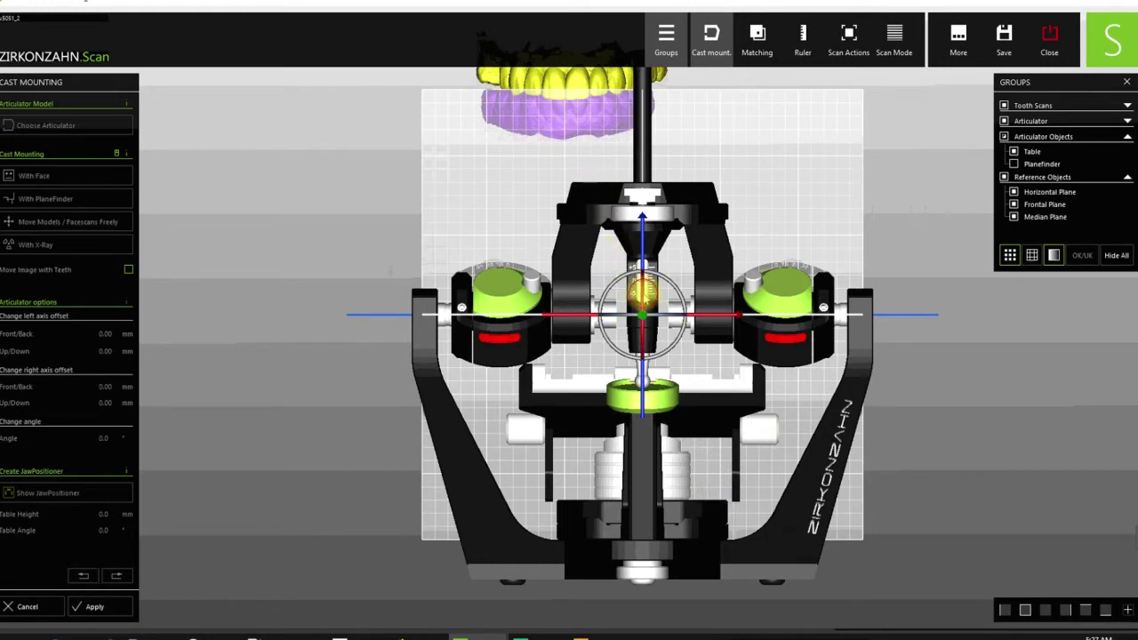
- Tilt and rotate the dental models into alignment, nudging them slightly left
drag(641, 292, 641, 280)
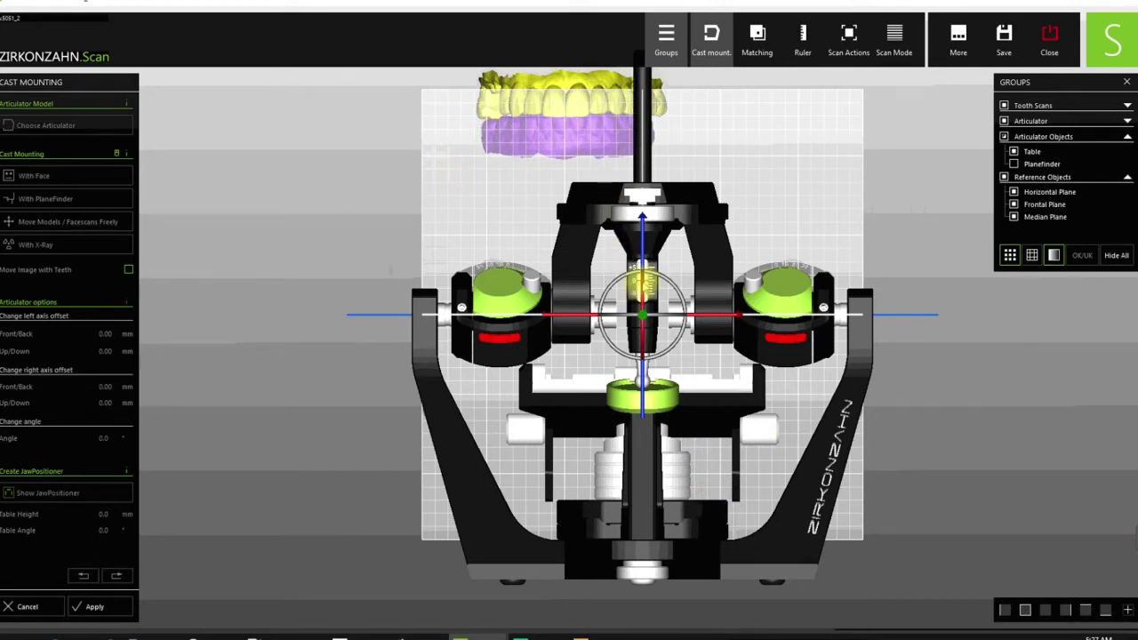
drag(641, 282, 656, 302)
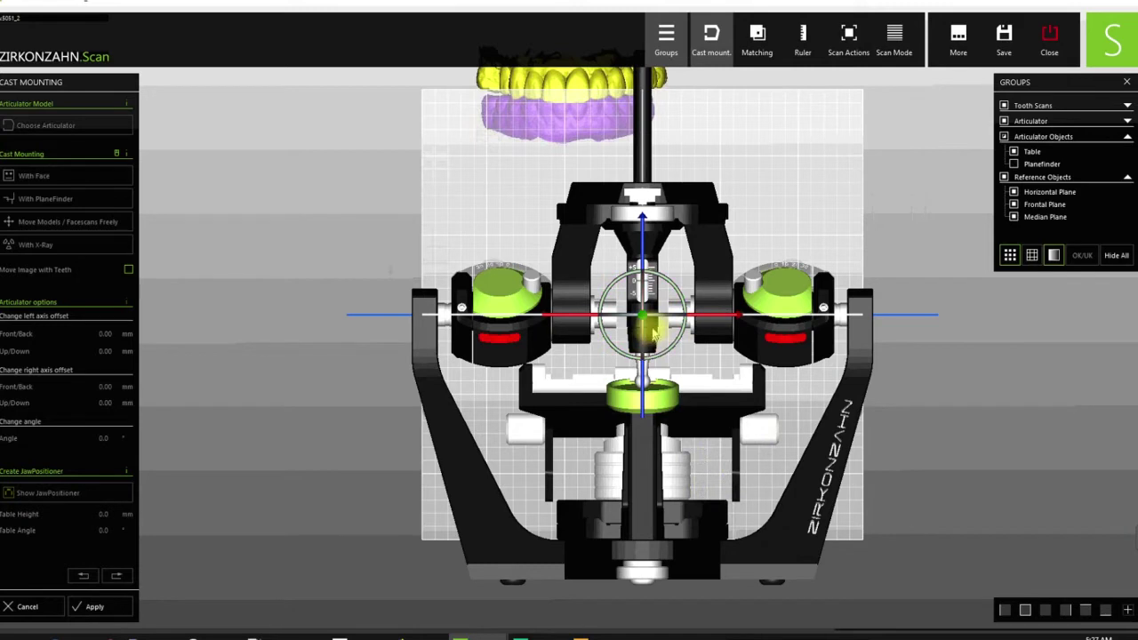
mouse_move(665, 317)
mouse_down()
mouse_move(683, 299)
mouse_move(635, 304)
mouse_move(673, 313)
mouse_up()
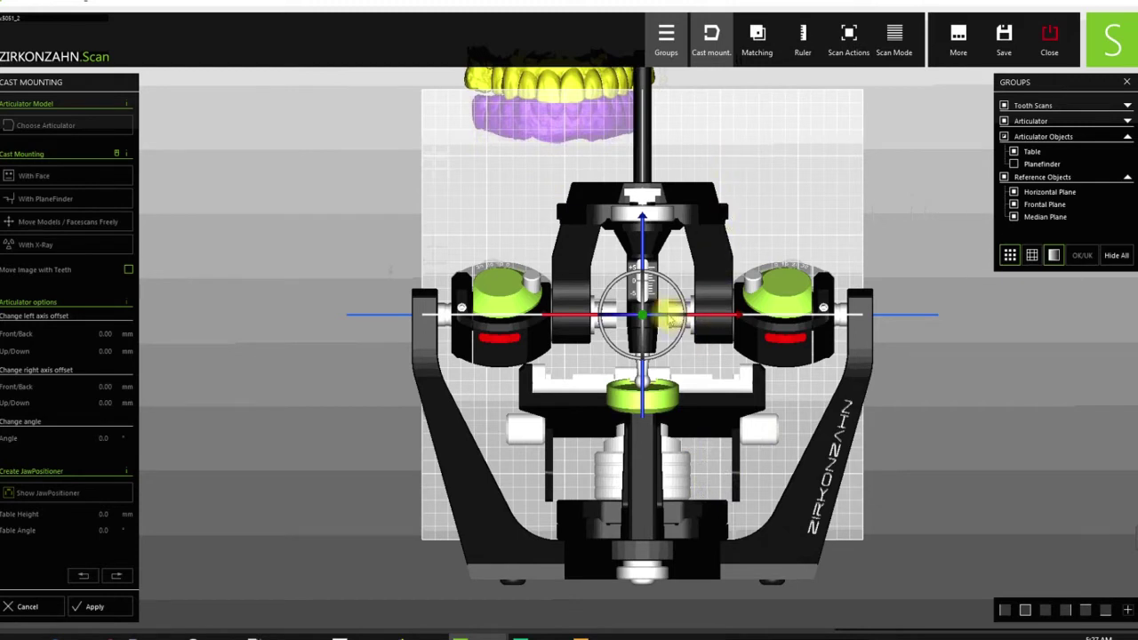
drag(668, 315, 670, 317)
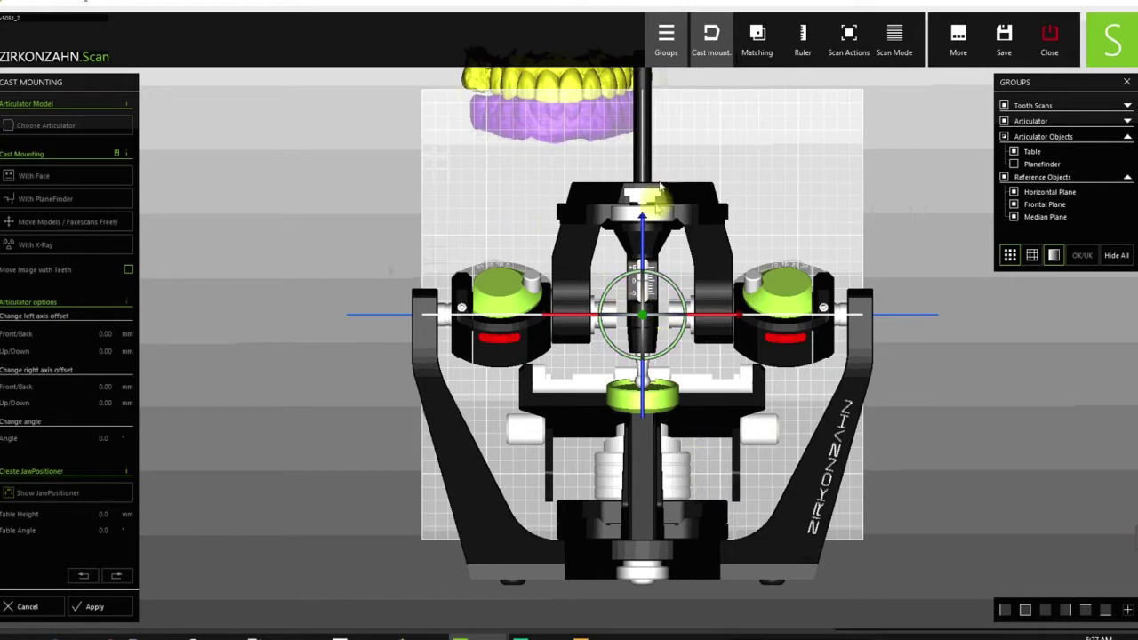
- Lower the jaw models into the articulator frame and centre them sideways, checking in side view
drag(642, 229, 686, 509)
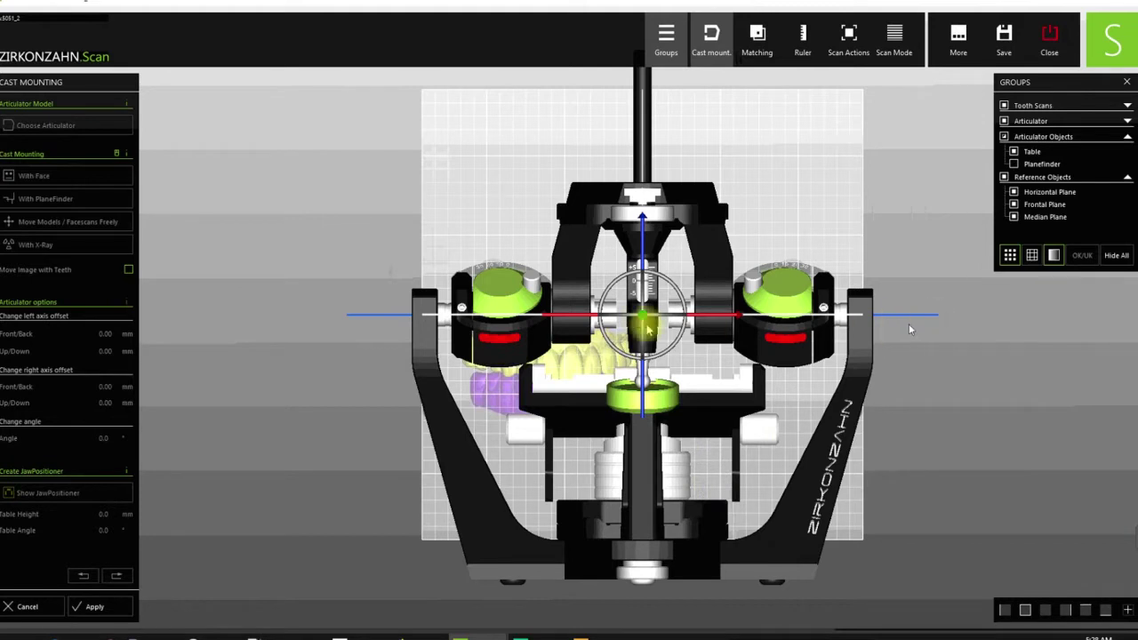
drag(648, 327, 791, 314)
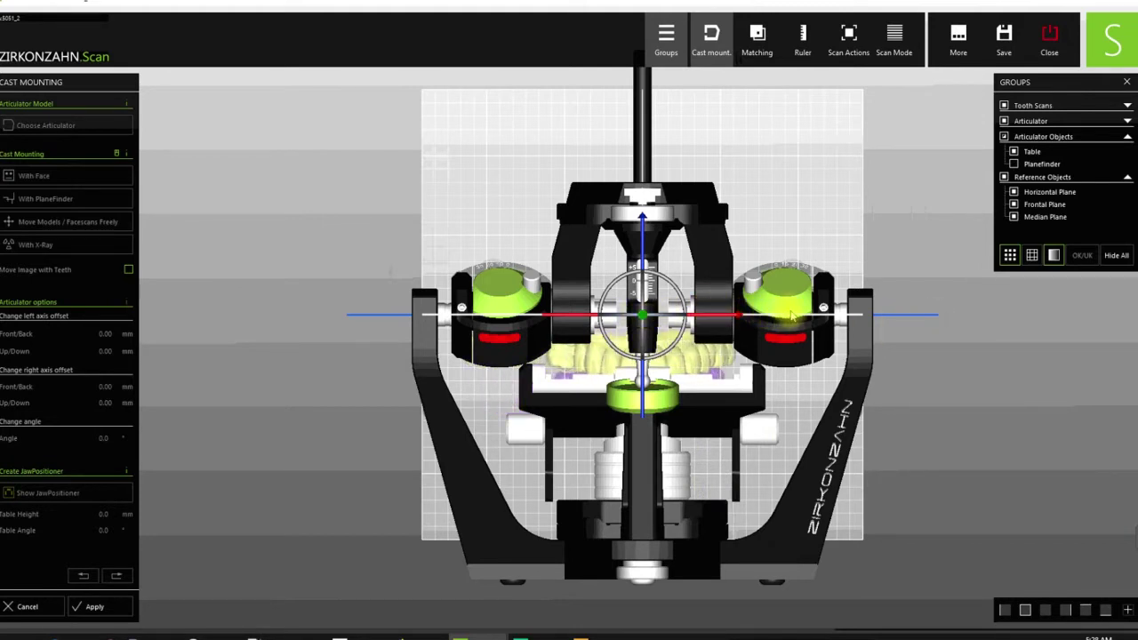
drag(790, 316, 745, 323)
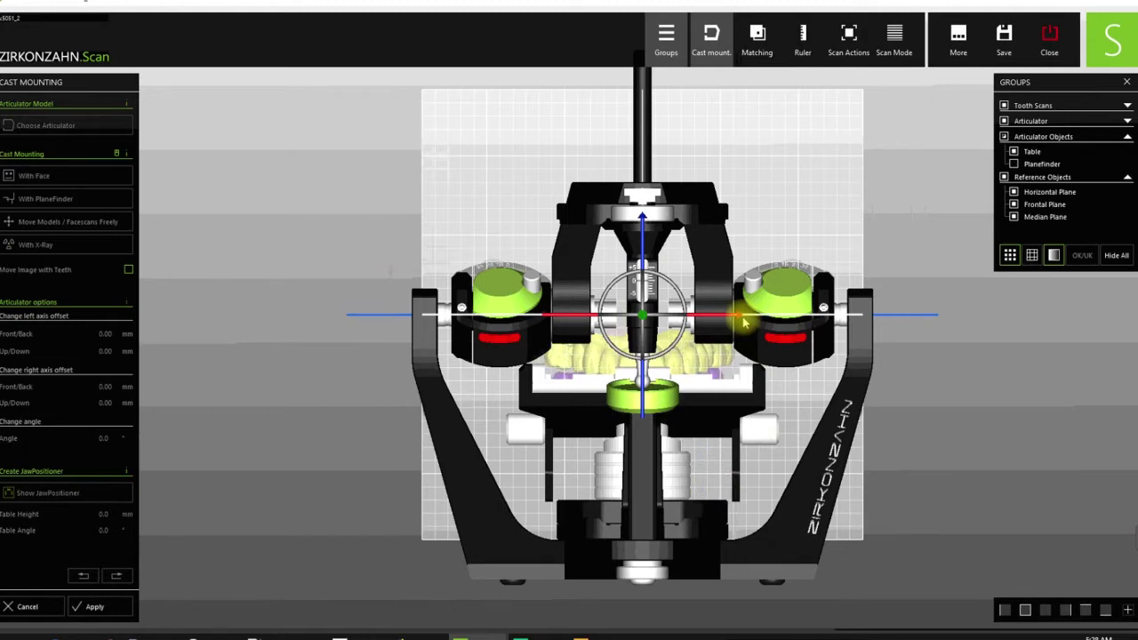
click(1005, 610)
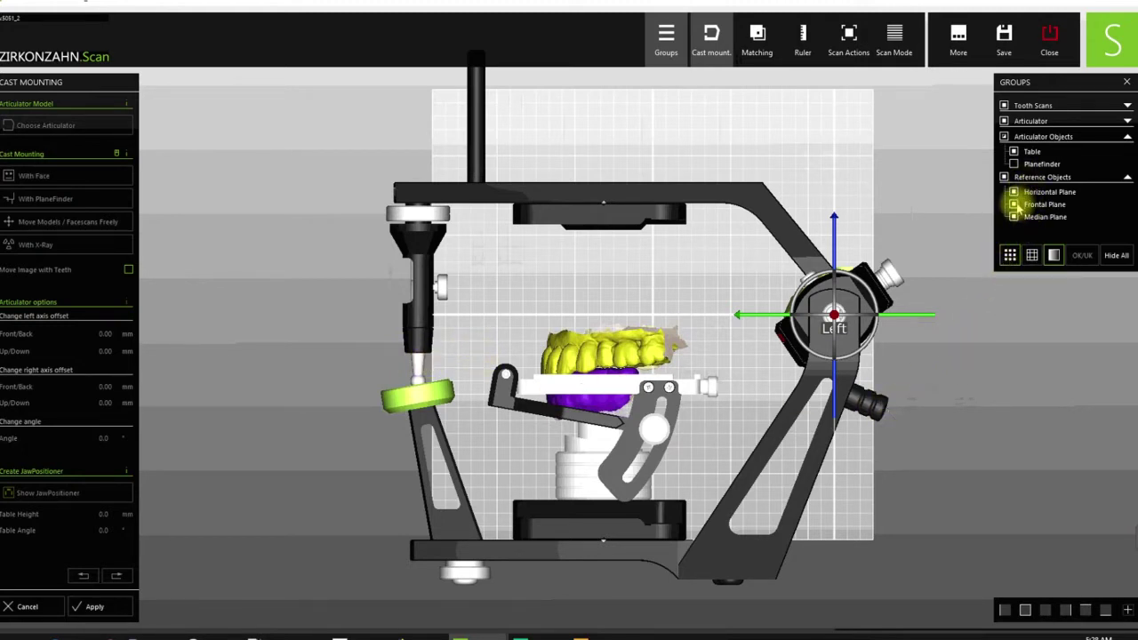
- Uncheck Articulator Objects and Articulator, then fine-tune the jaws' rotation in front view
click(1005, 138)
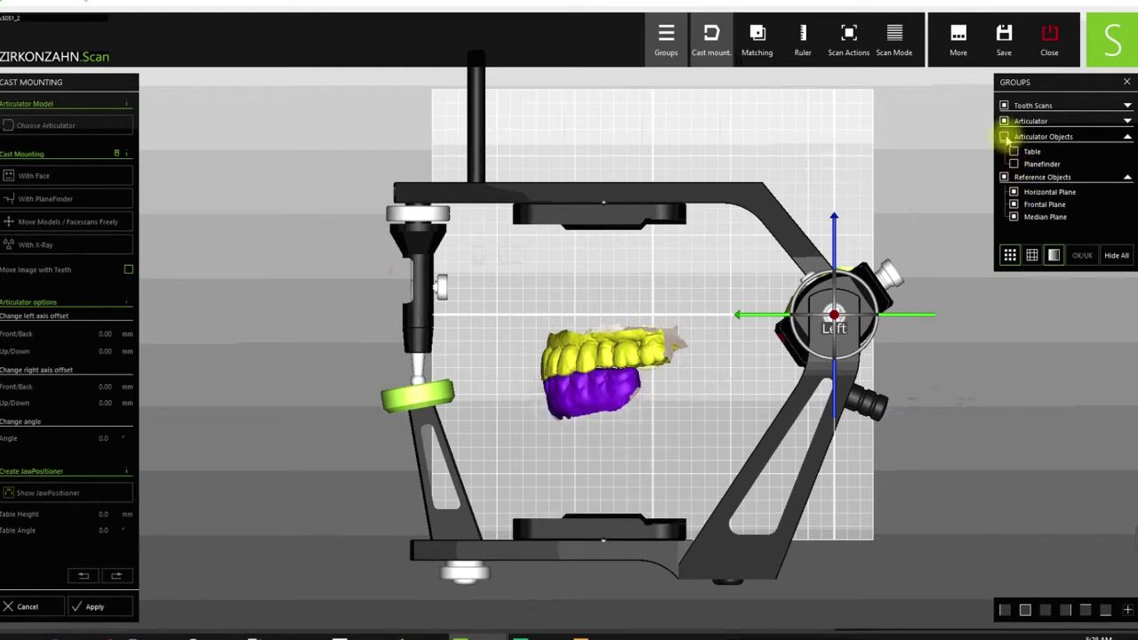
click(1004, 121)
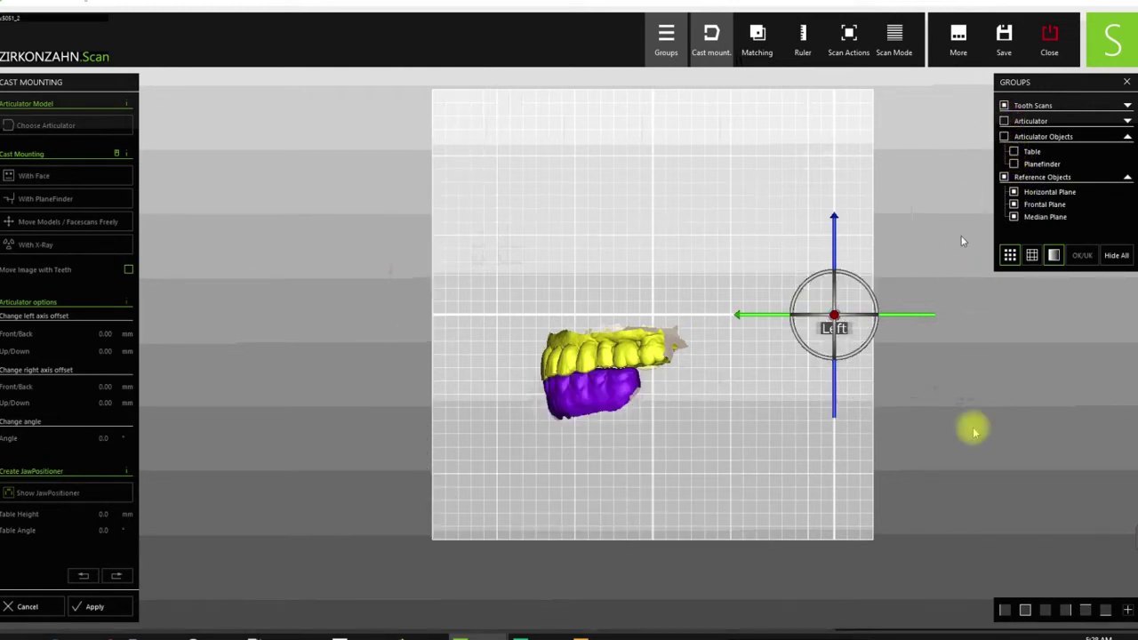
click(1025, 611)
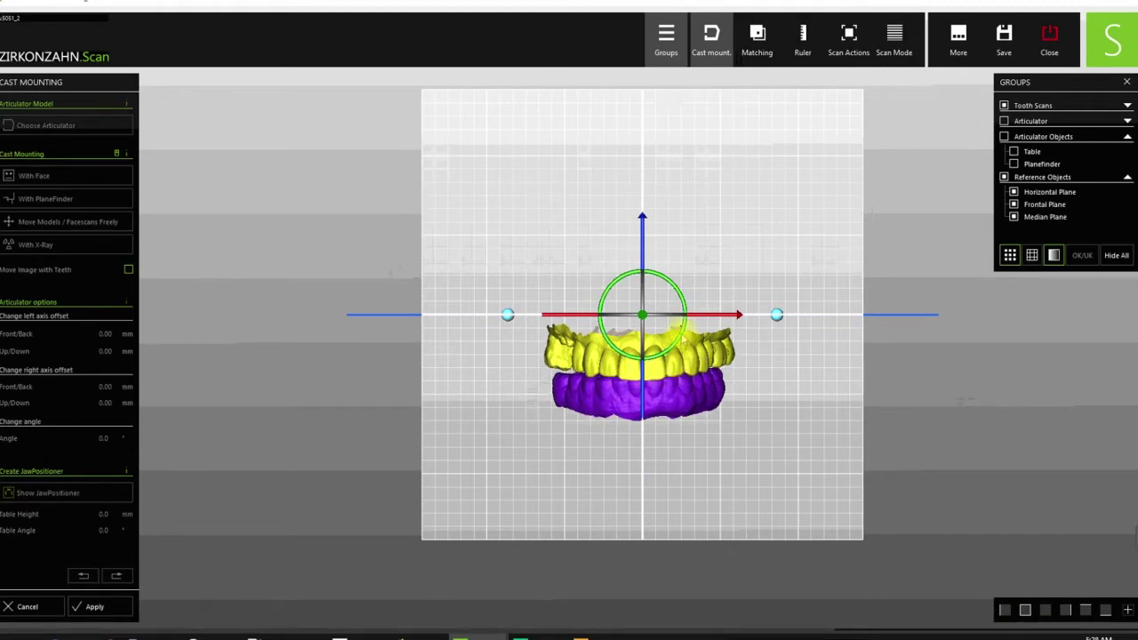
drag(682, 341, 682, 343)
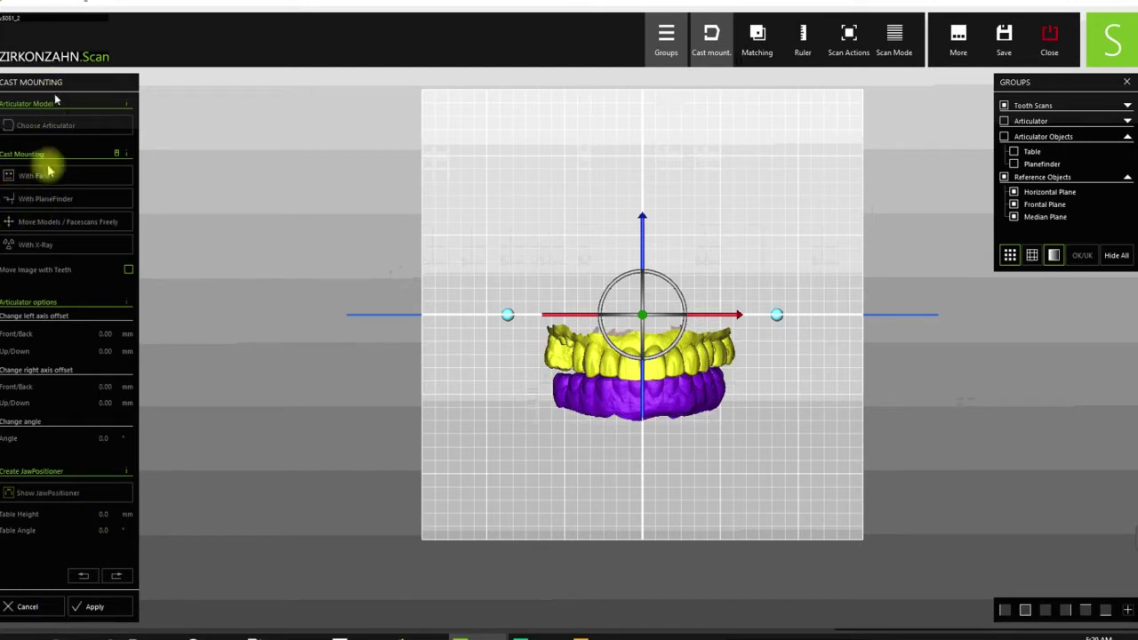
- Apply the new jaw position and hide the frontal, median and horizontal reference planes
click(95, 609)
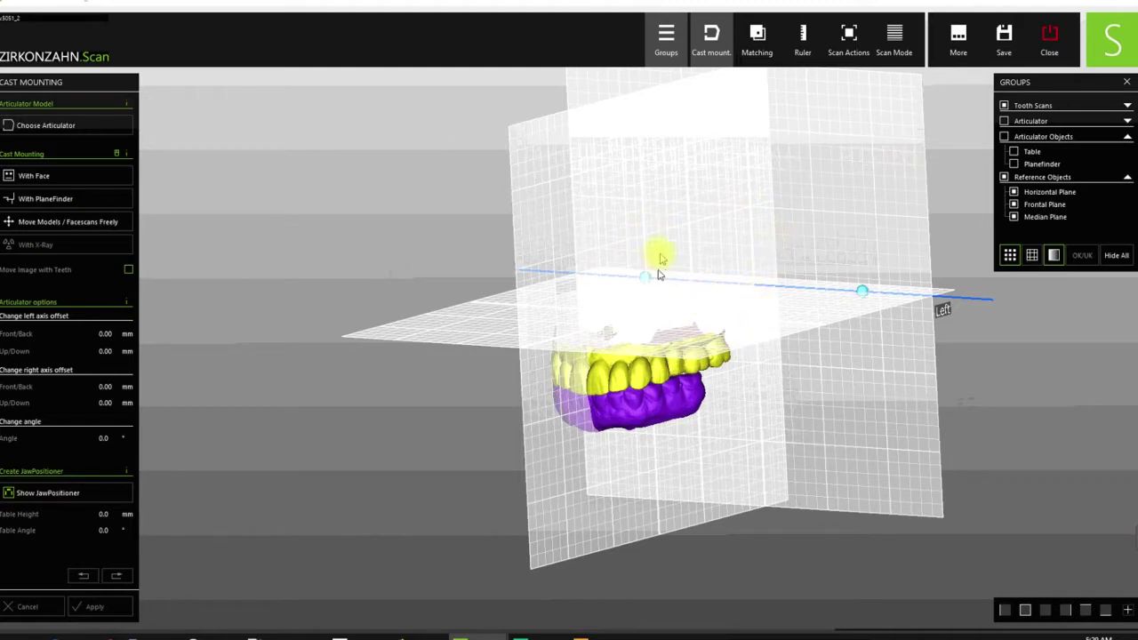
right_drag(702, 270, 790, 258)
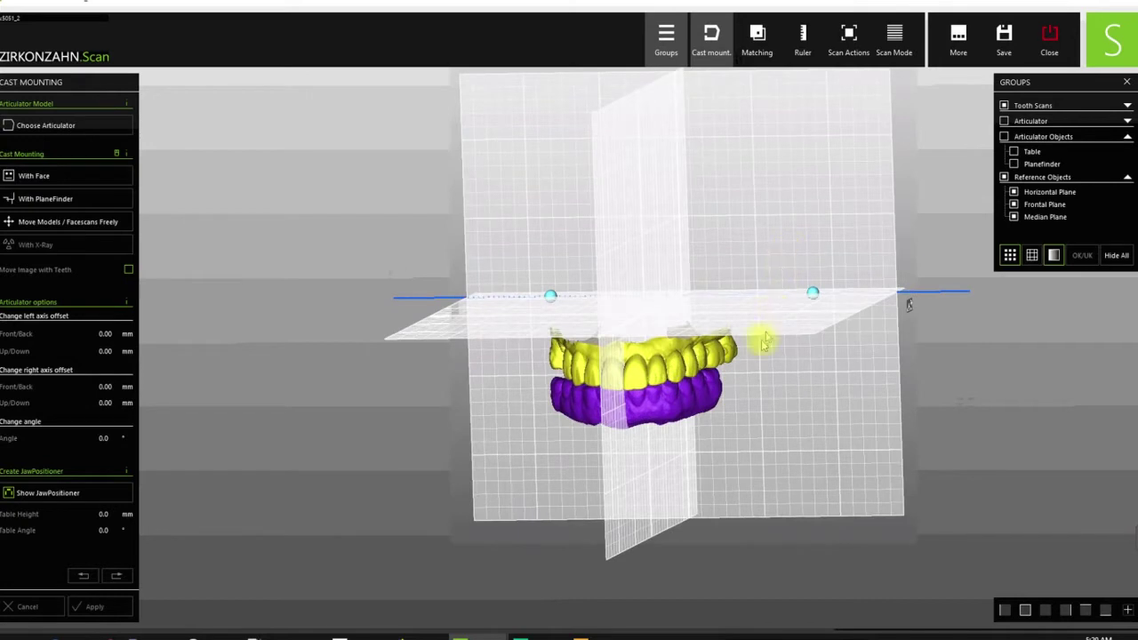
ctrl+click(788, 231)
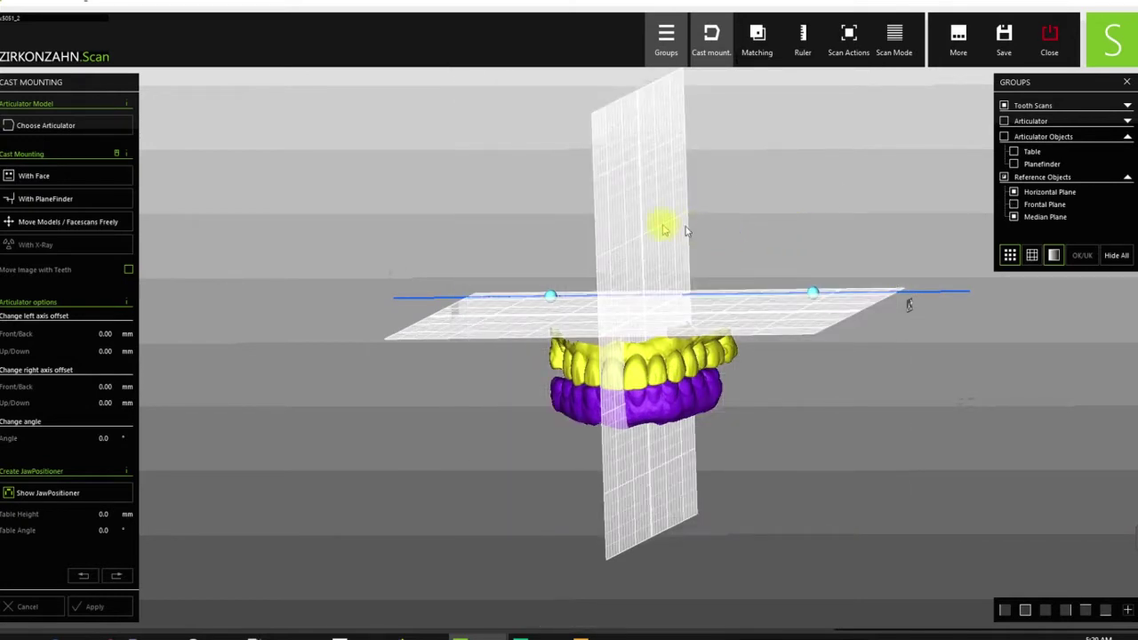
ctrl+click(629, 222)
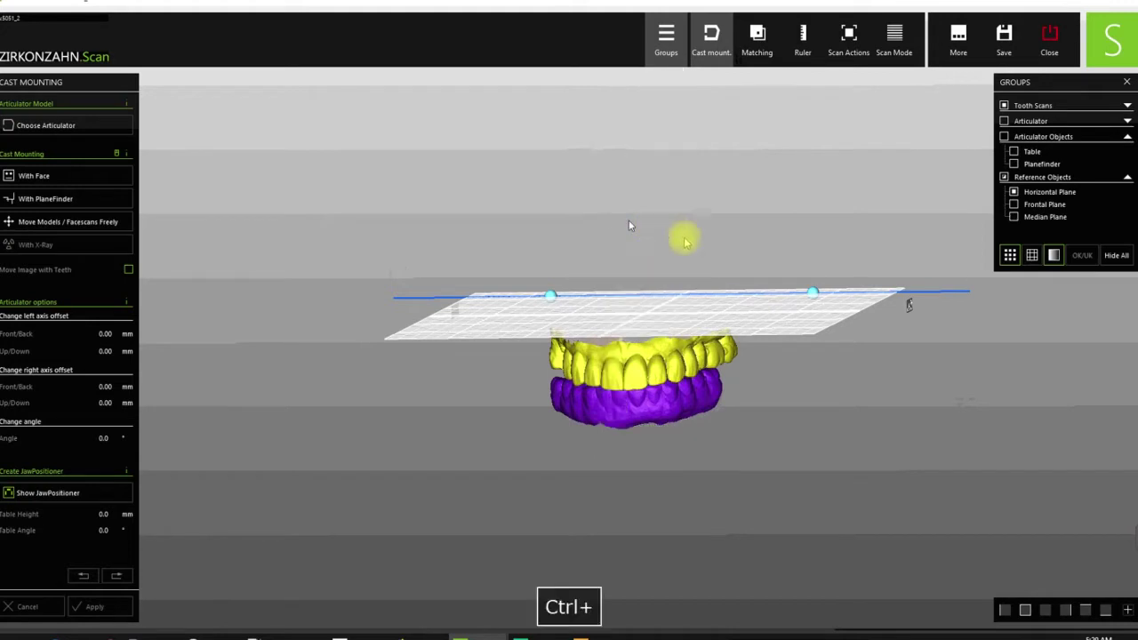
ctrl+click(807, 312)
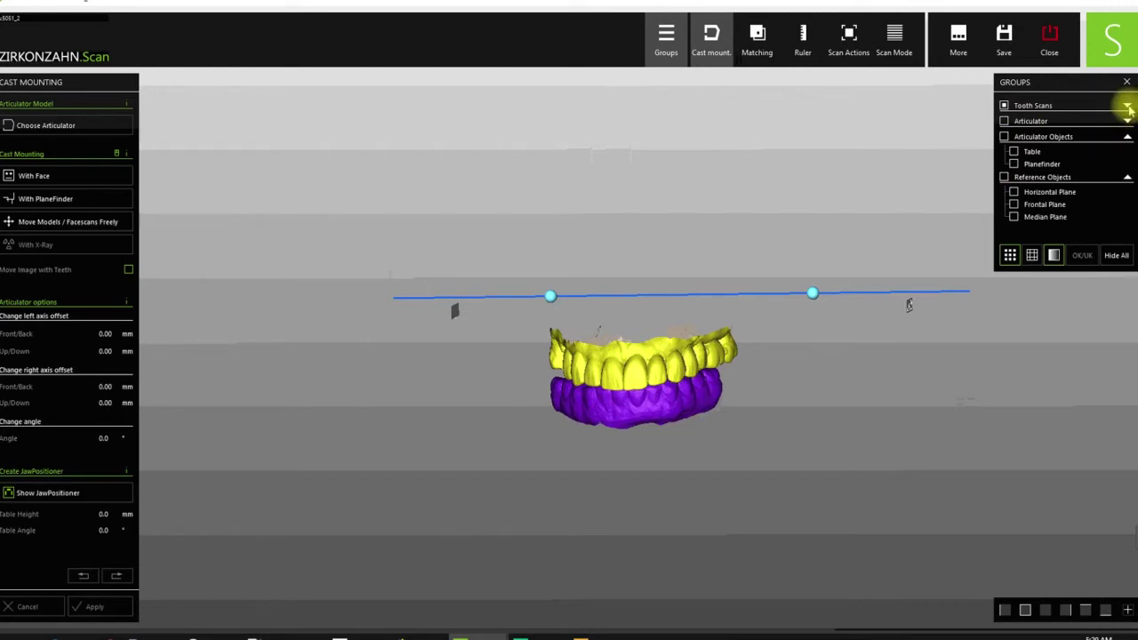
- In the Groups list, hide the articulator, keeping incisal pin, horizontal plane and Planefinder hidden
click(1127, 107)
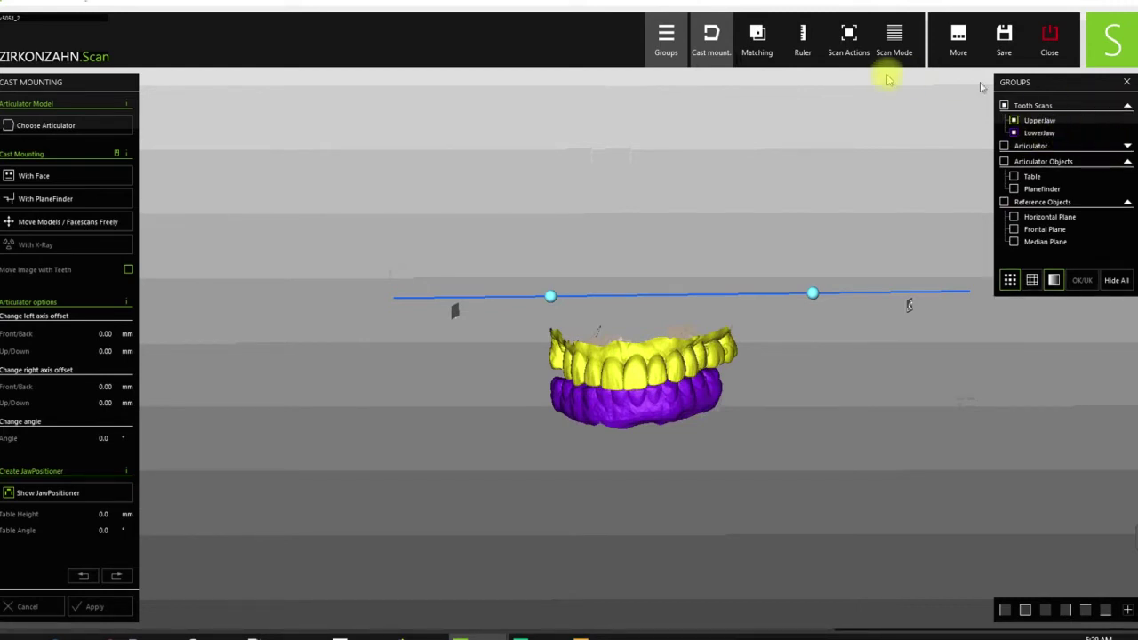
click(663, 53)
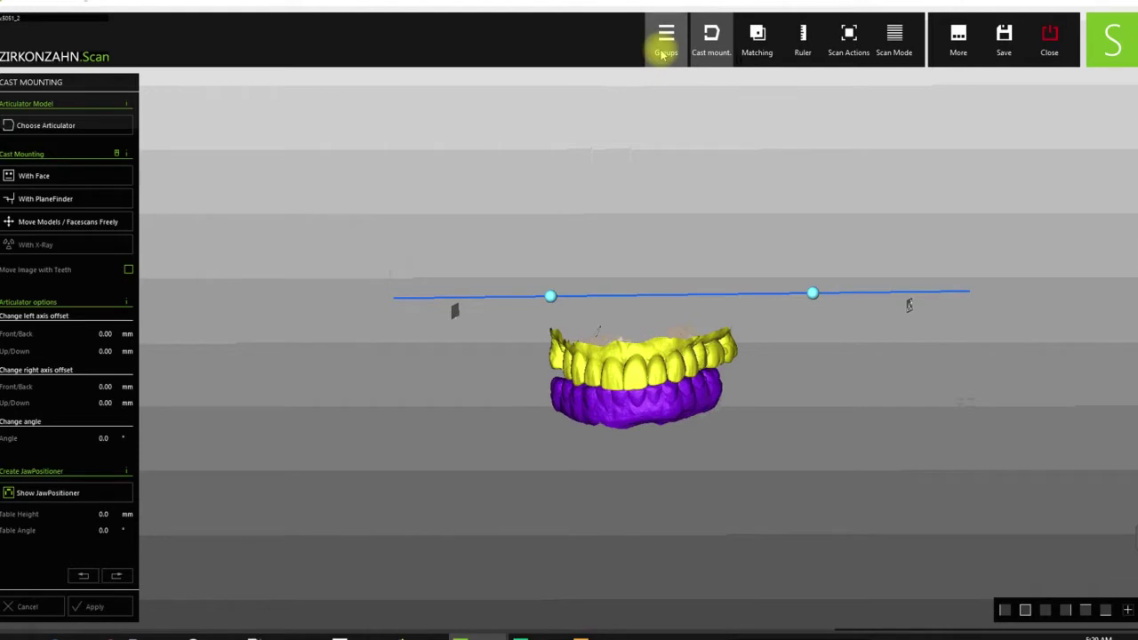
click(664, 53)
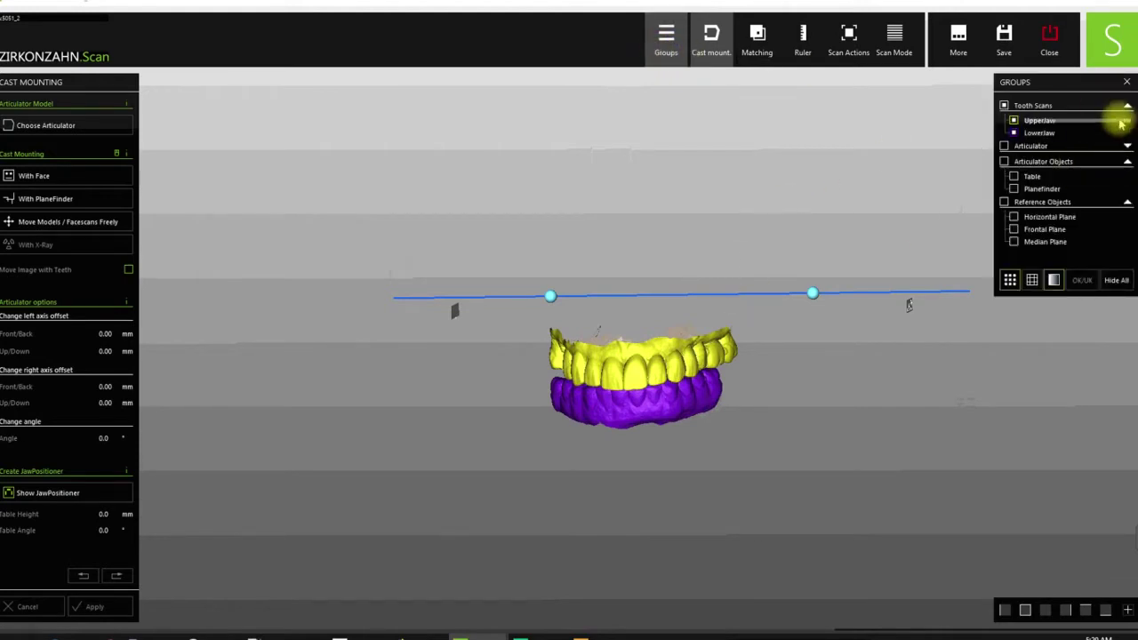
click(1127, 146)
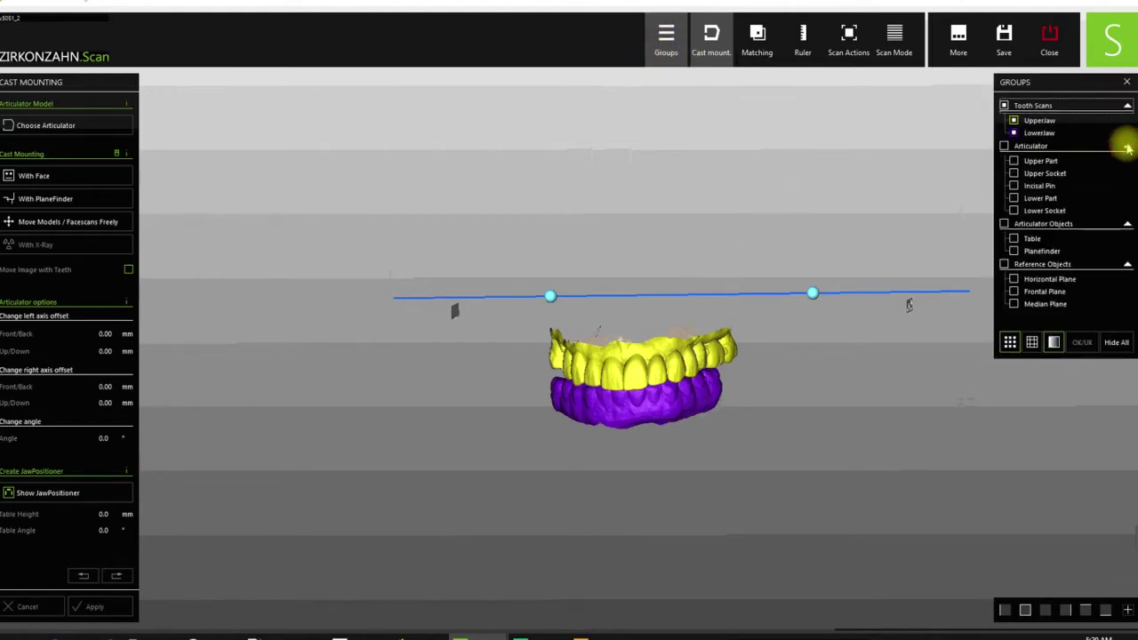
click(1004, 146)
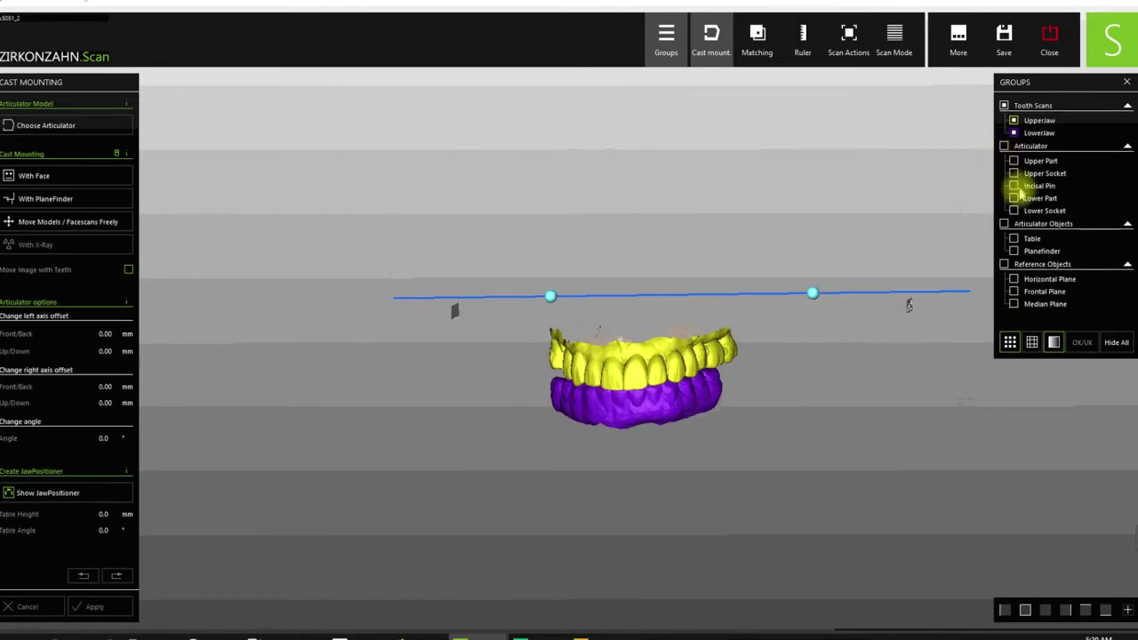
click(1014, 186)
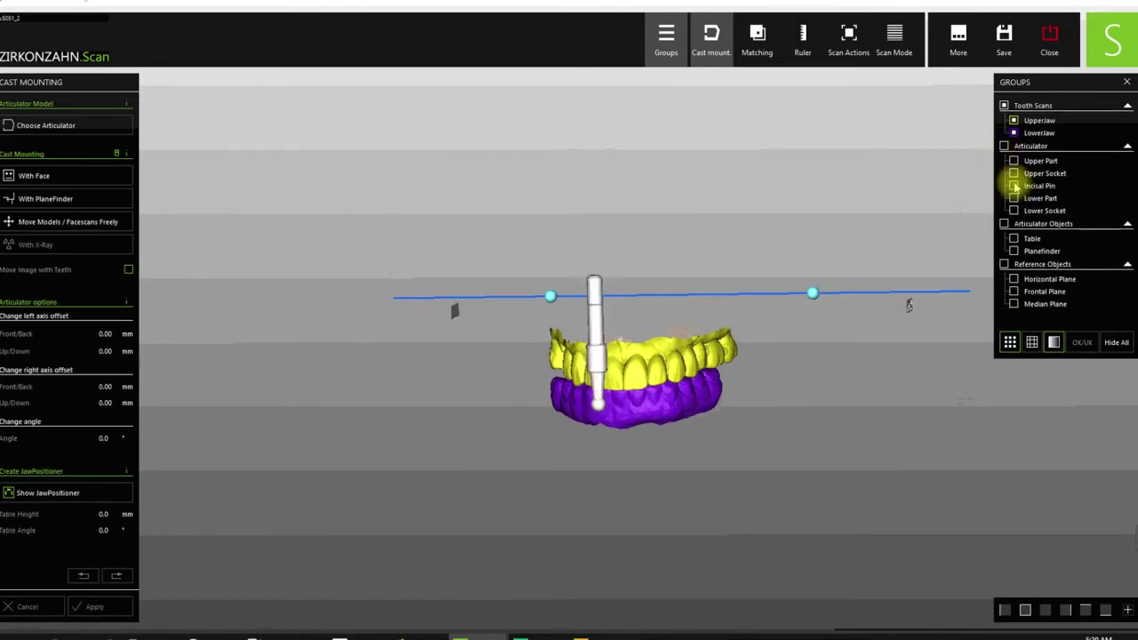
click(1015, 186)
click(1014, 279)
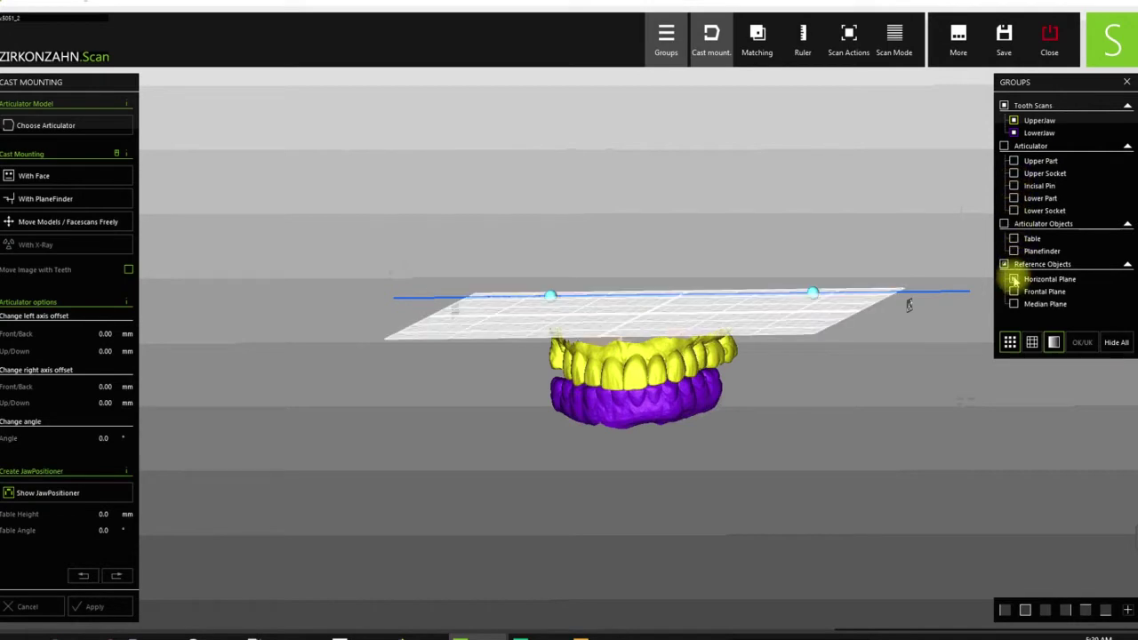
click(1015, 279)
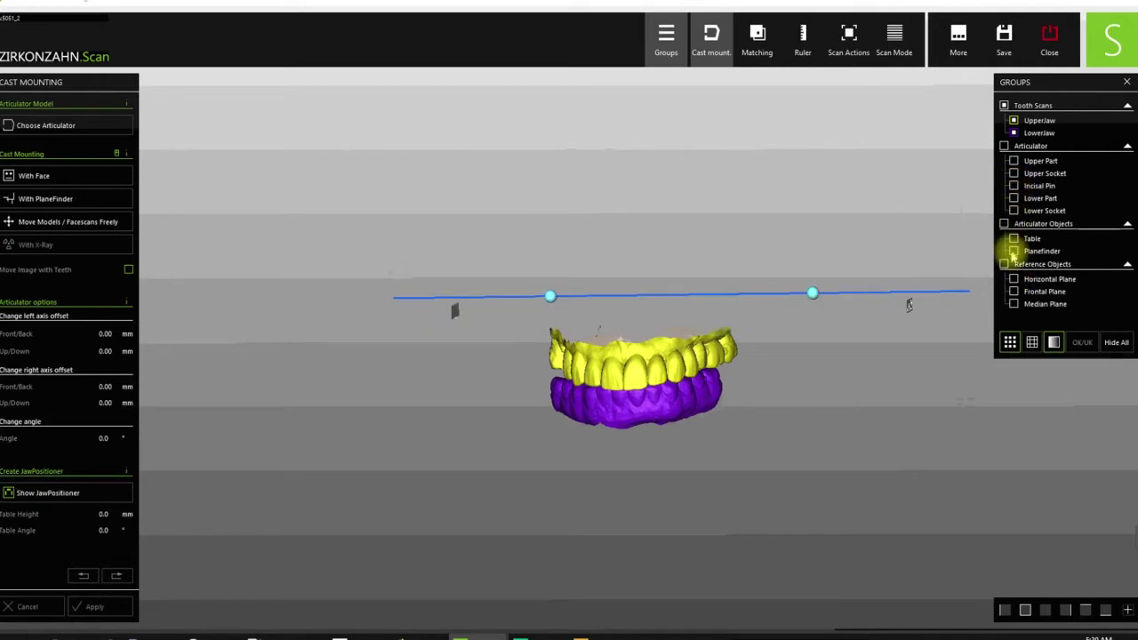
click(1014, 252)
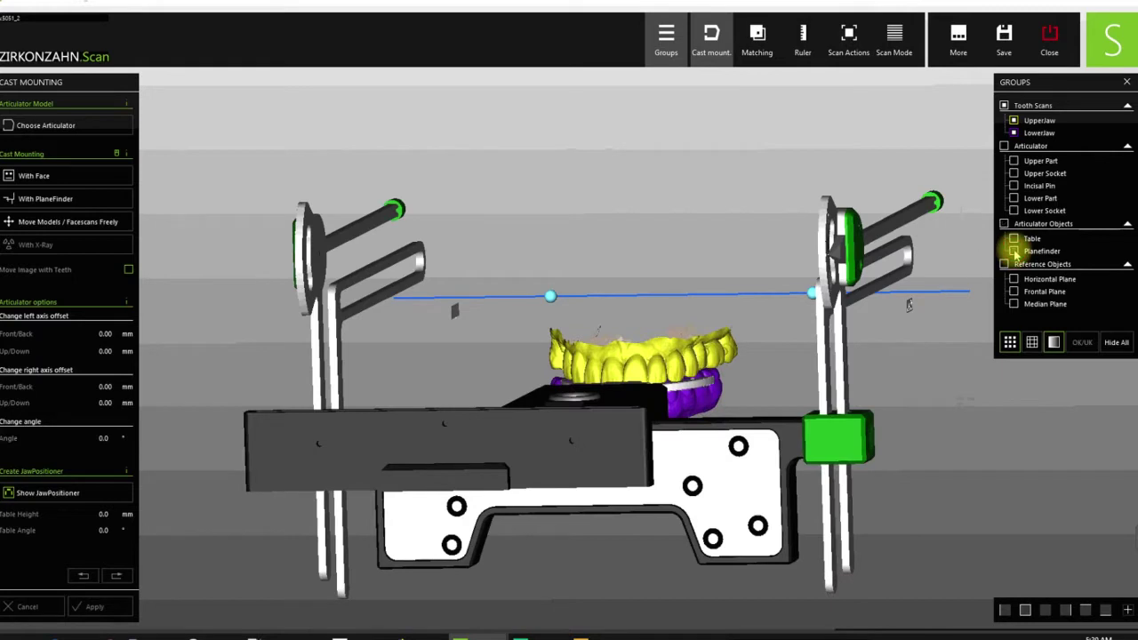
click(1015, 251)
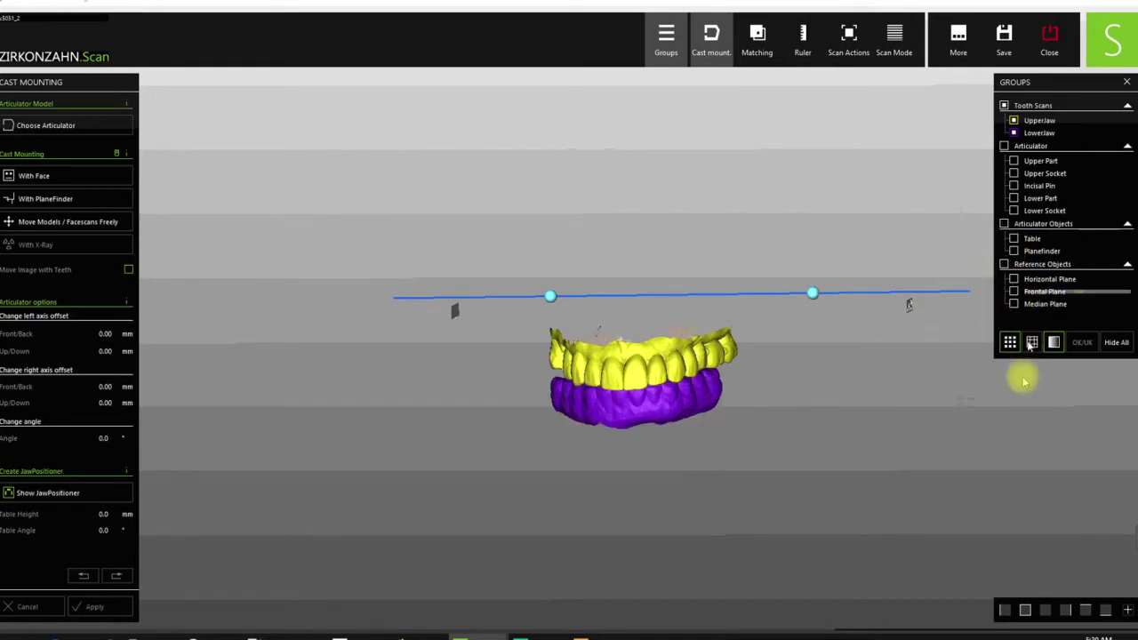
- Switch to the level front view, save the project and minimize the scanner
click(1025, 610)
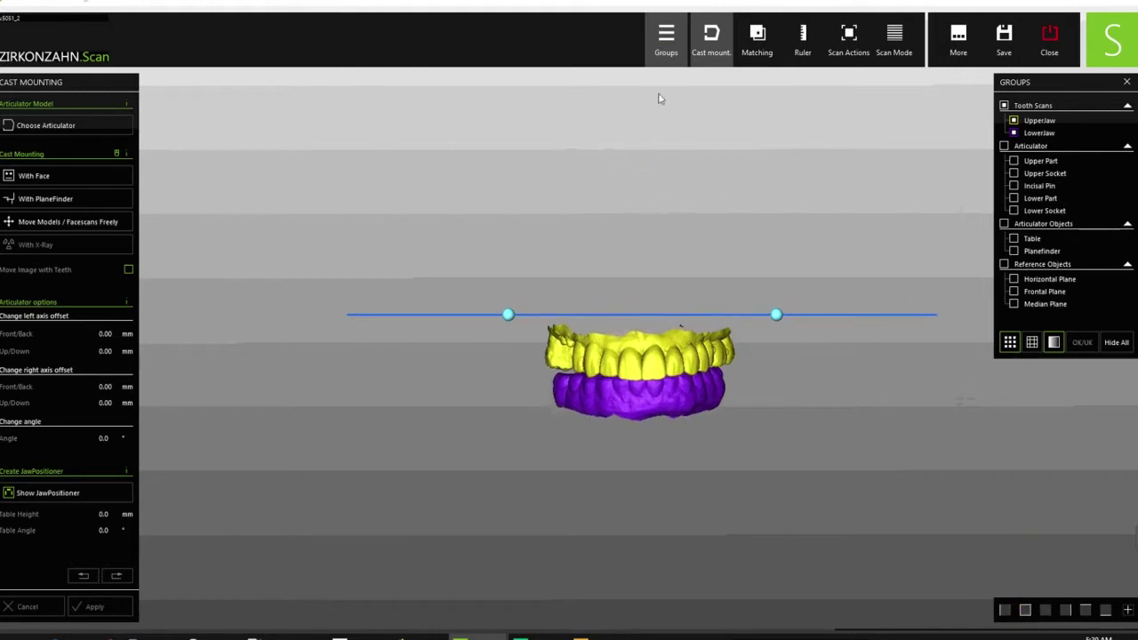
click(848, 43)
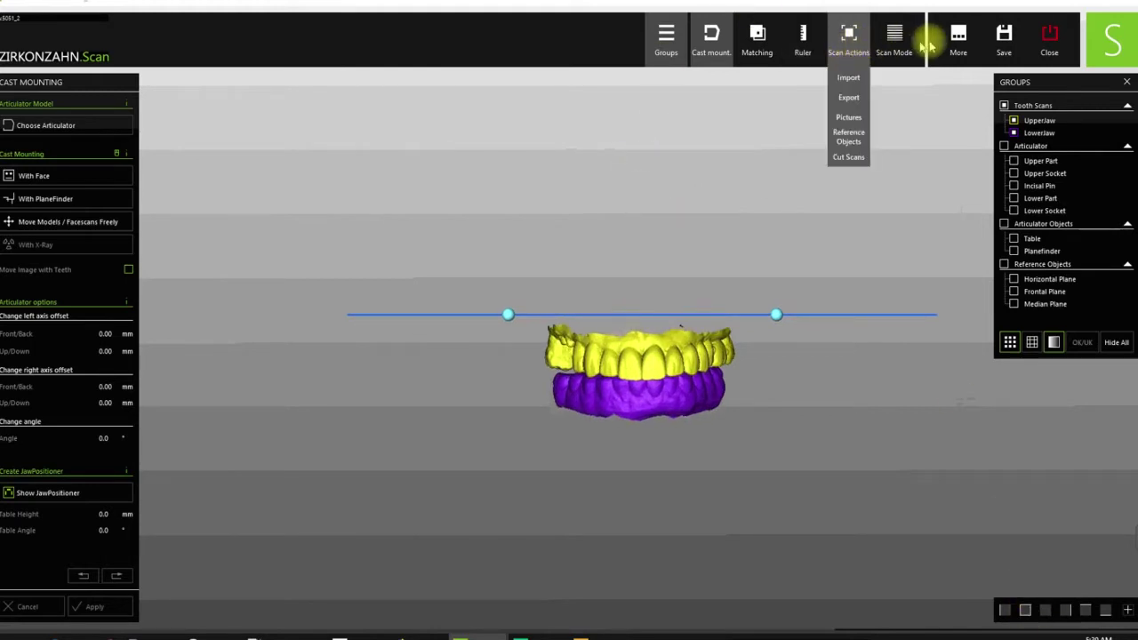
click(1007, 49)
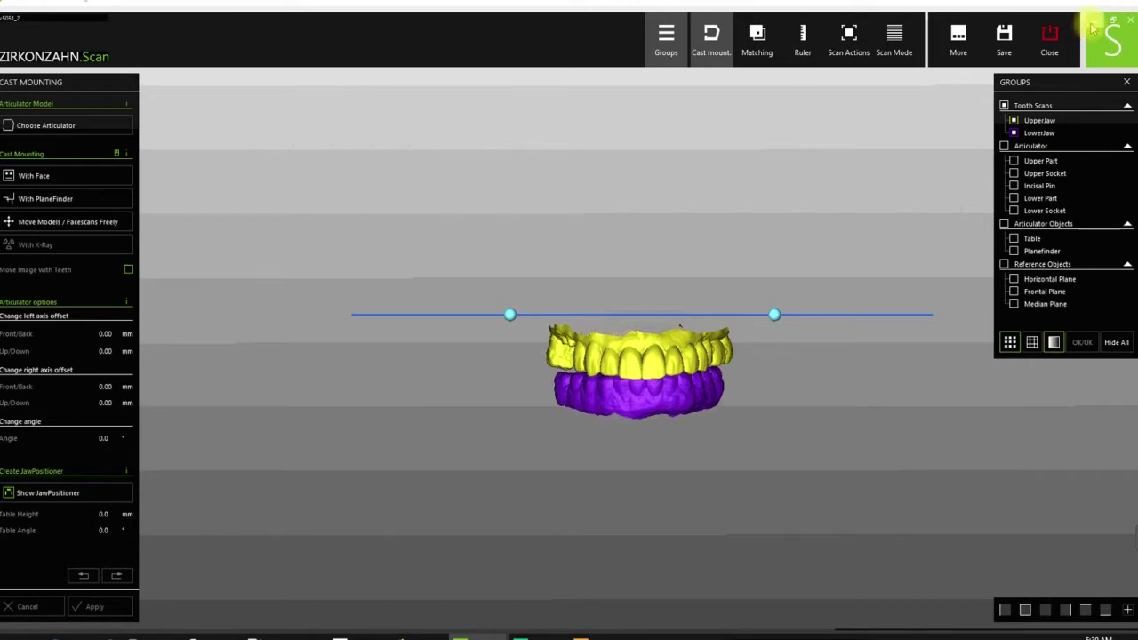
click(1092, 29)
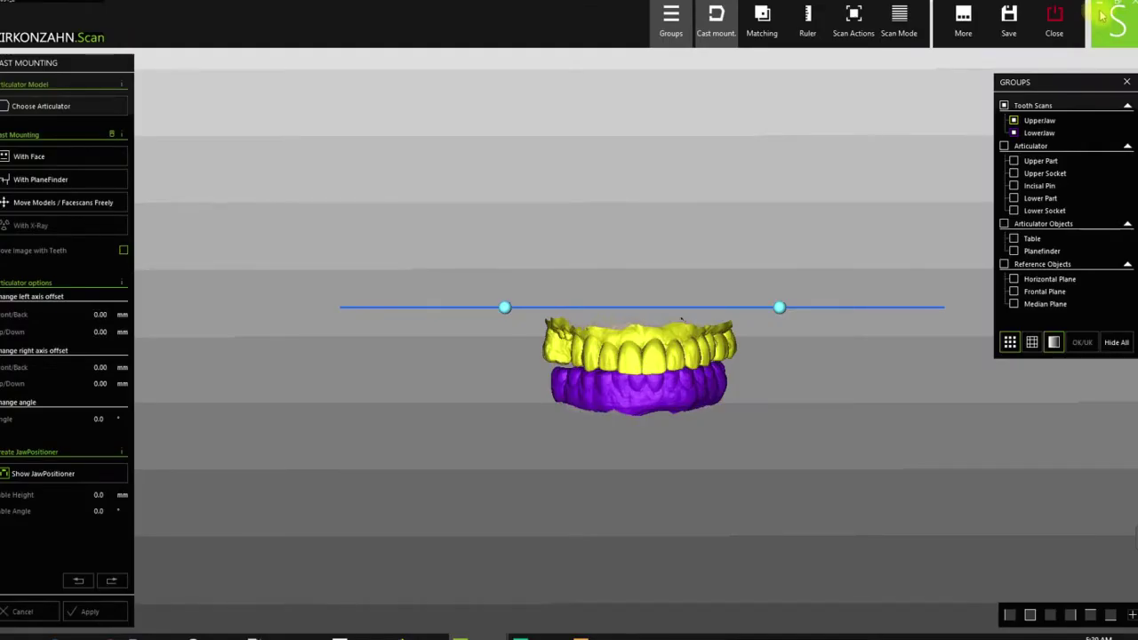
click(1103, 9)
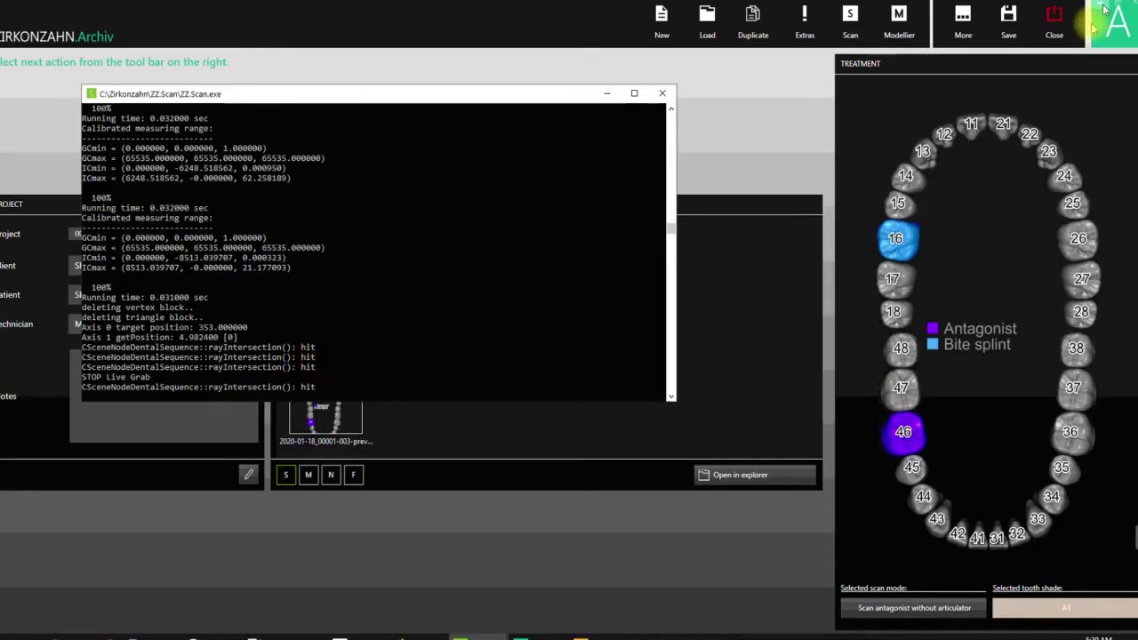
- Minimize the scanner console and launch Zirkonzahn.Modellier for this patient's case
click(607, 94)
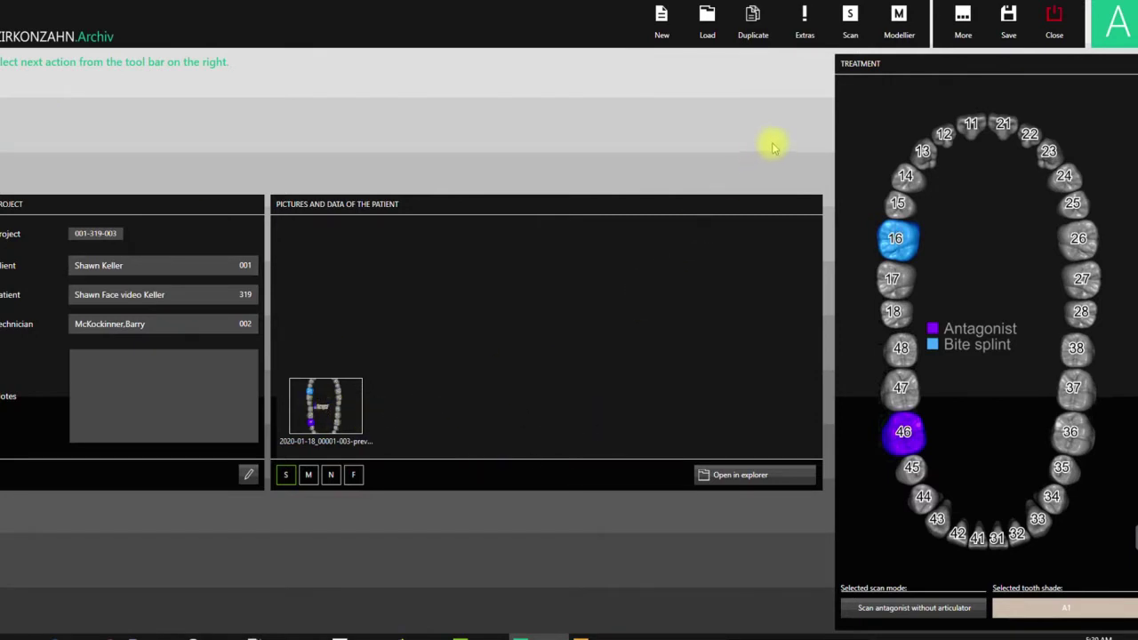
click(904, 32)
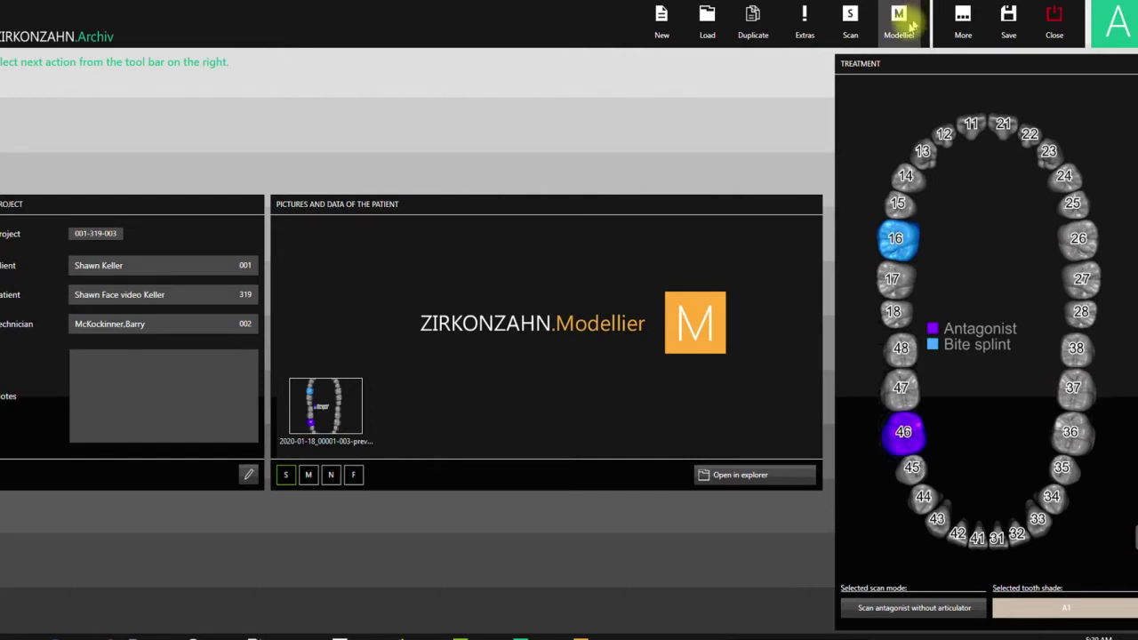
click(903, 25)
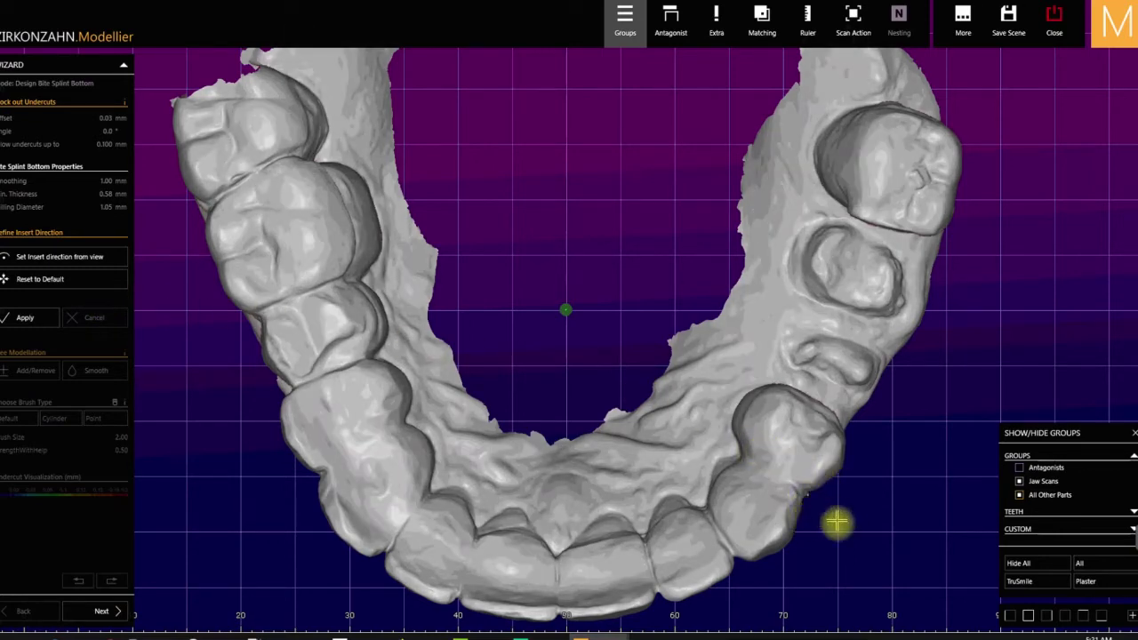
- Switch to the front view and show the translucent lower-jaw antagonist beneath the upper jaw
click(1028, 616)
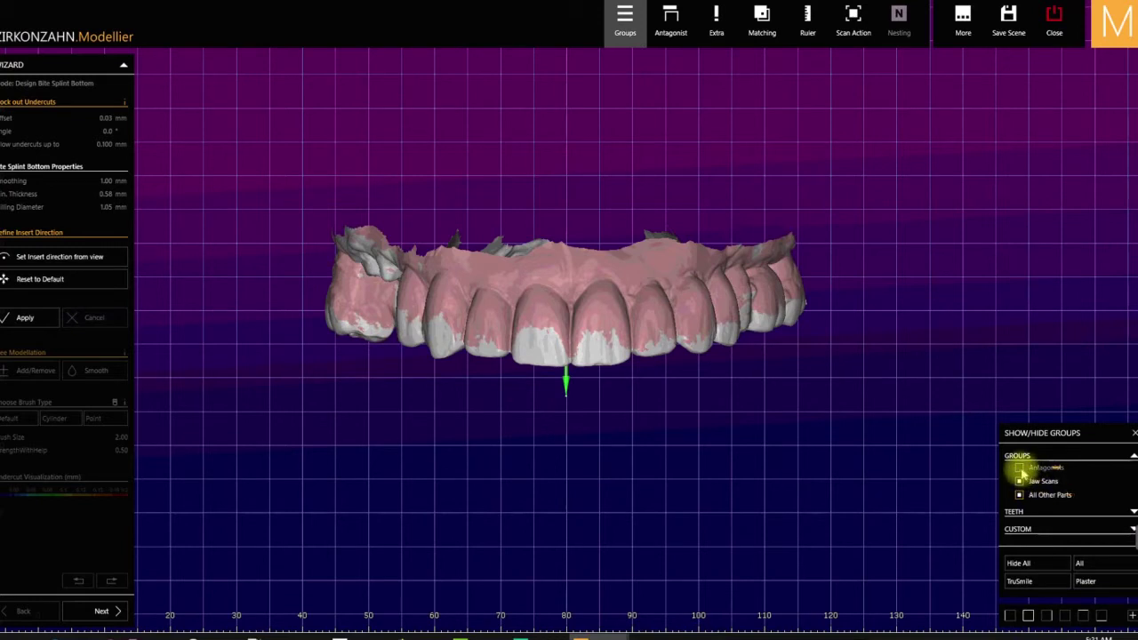
click(1021, 471)
click(1021, 471)
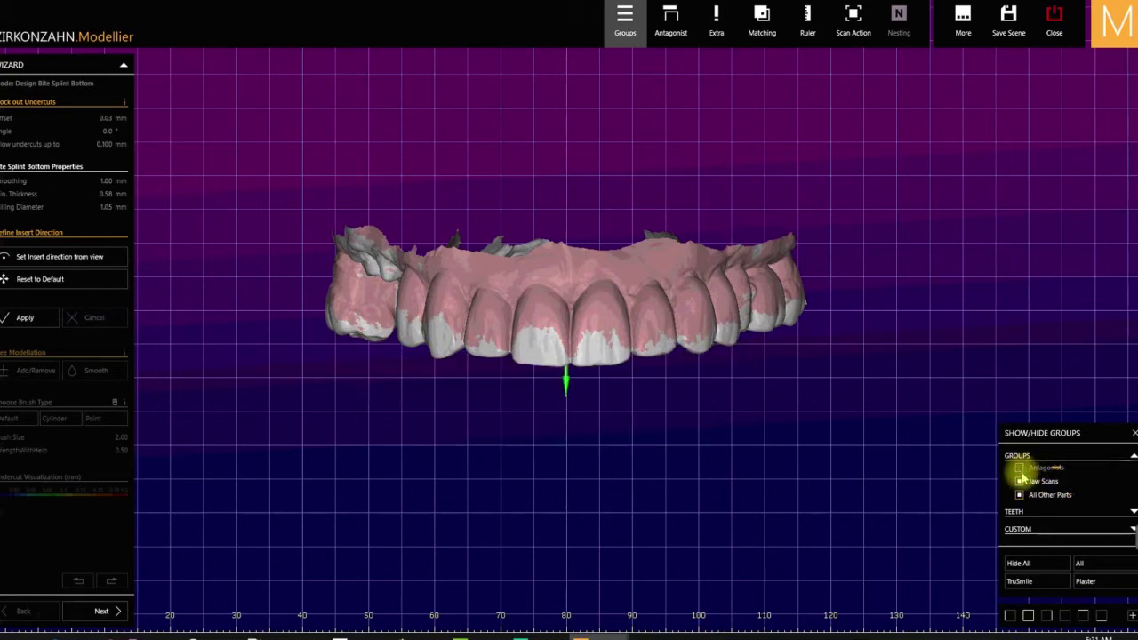
click(1020, 469)
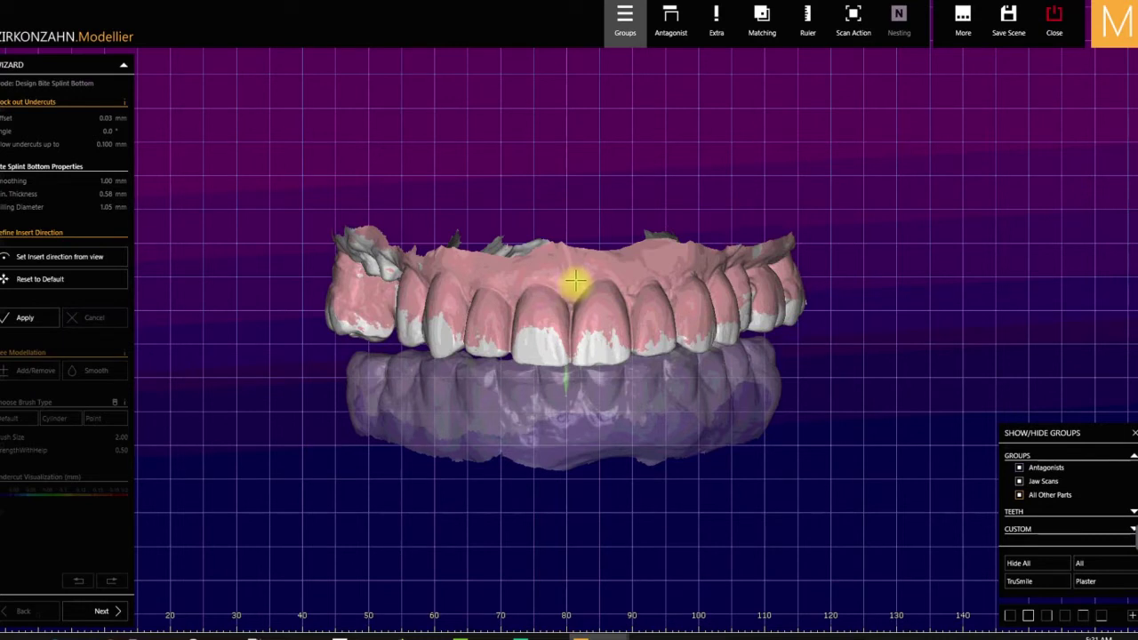
- Start saving the upper jaw scan and browse into the team Dropbox's 1A PATIENT FILES! folder
right_click(620, 284)
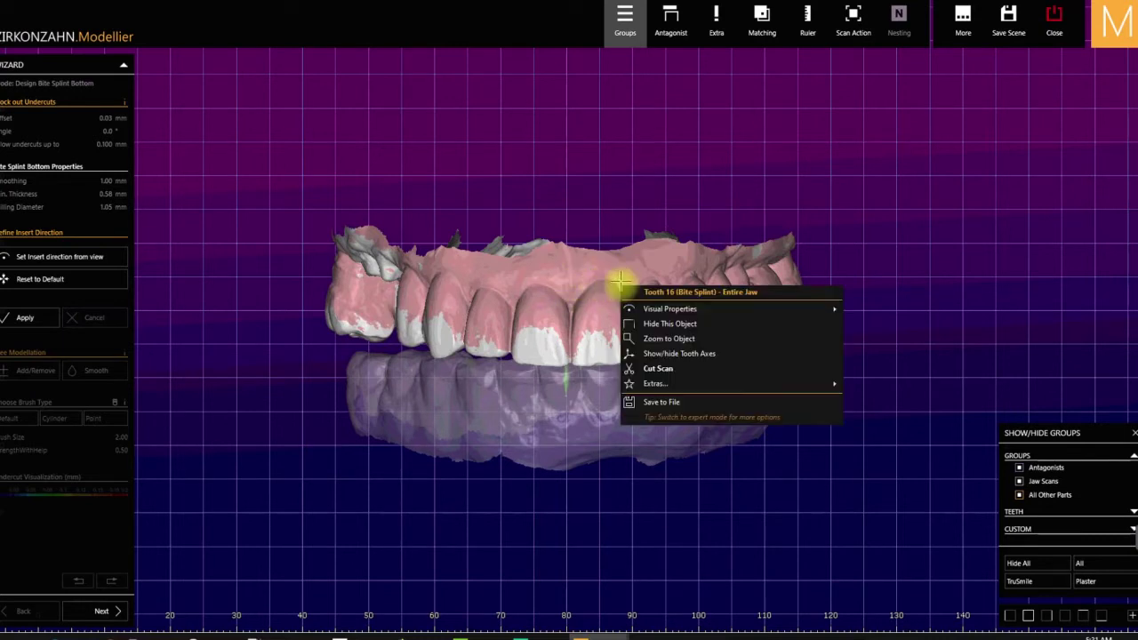
click(657, 403)
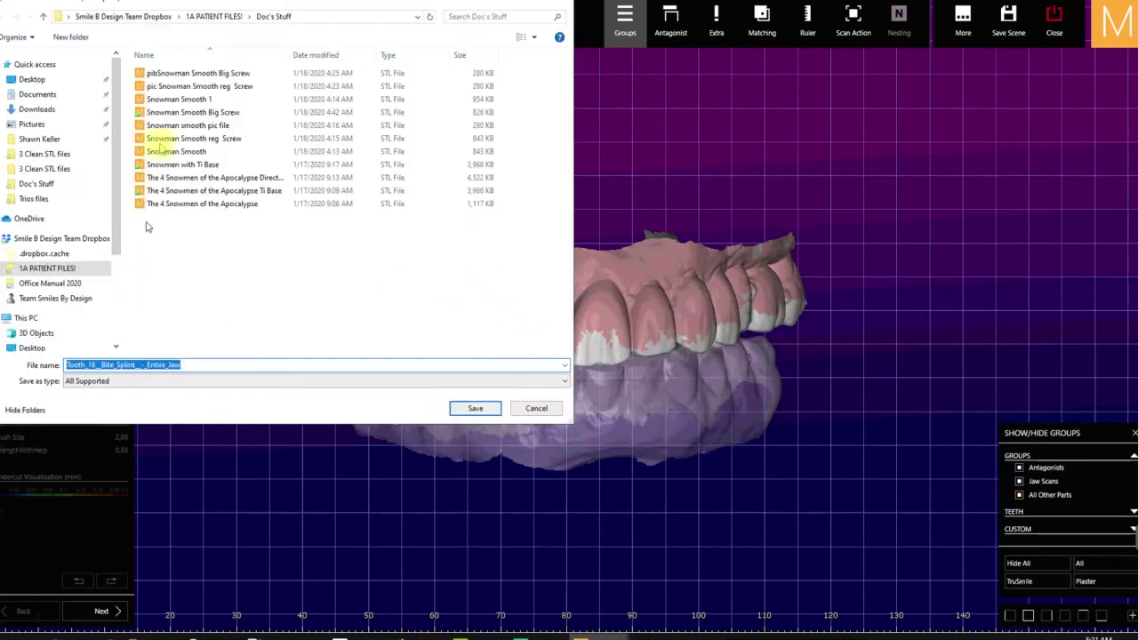
click(61, 239)
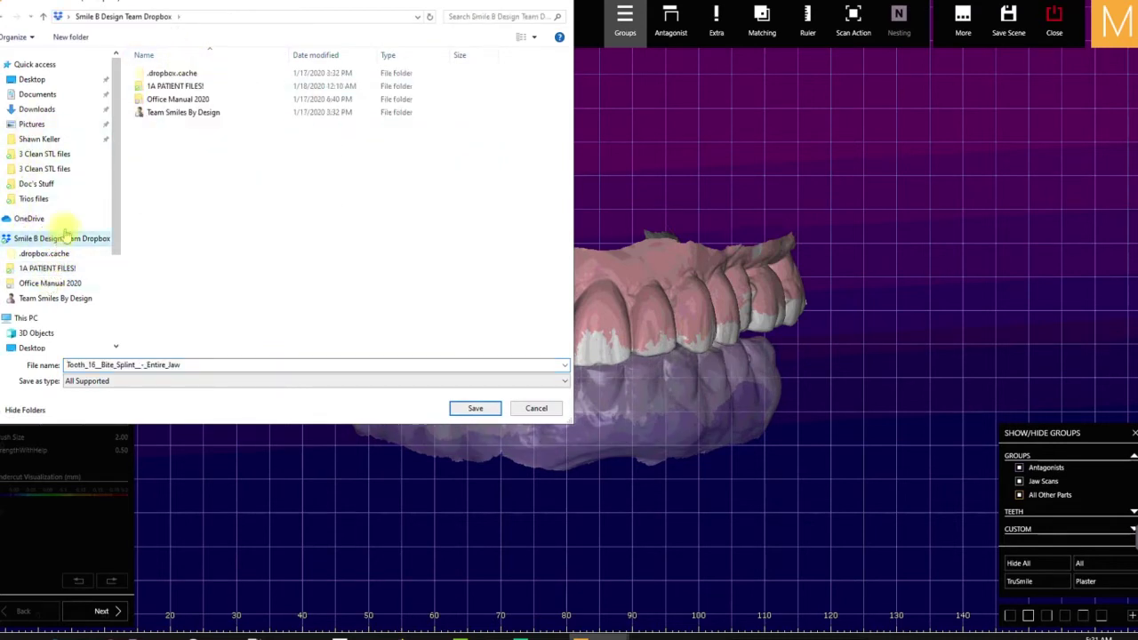
double_click(182, 86)
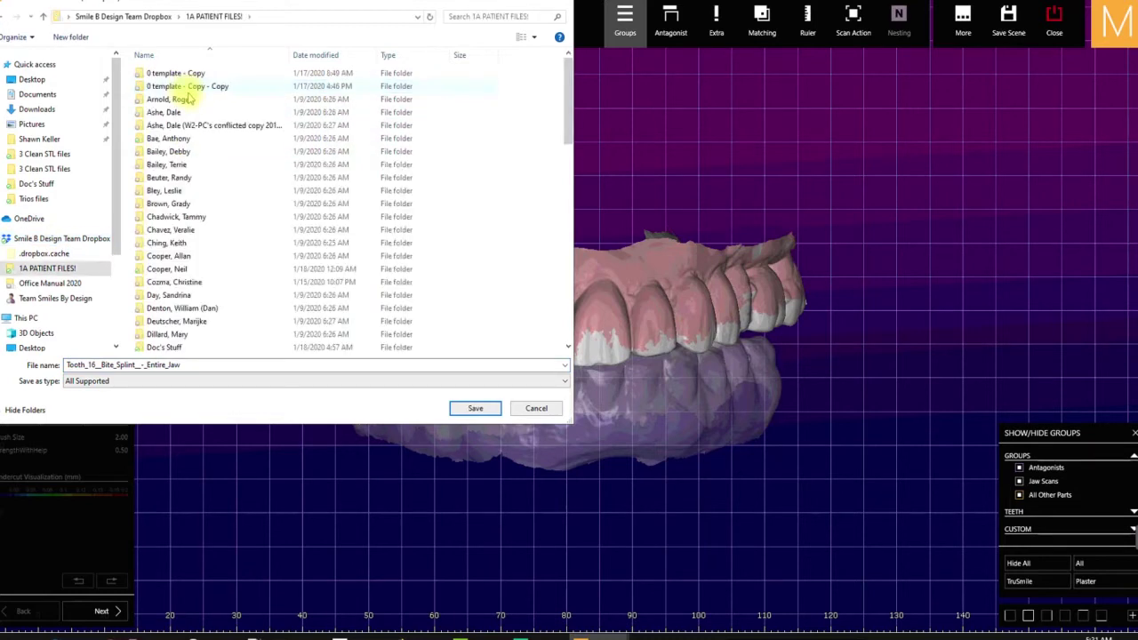
scroll(201, 222, down, 3)
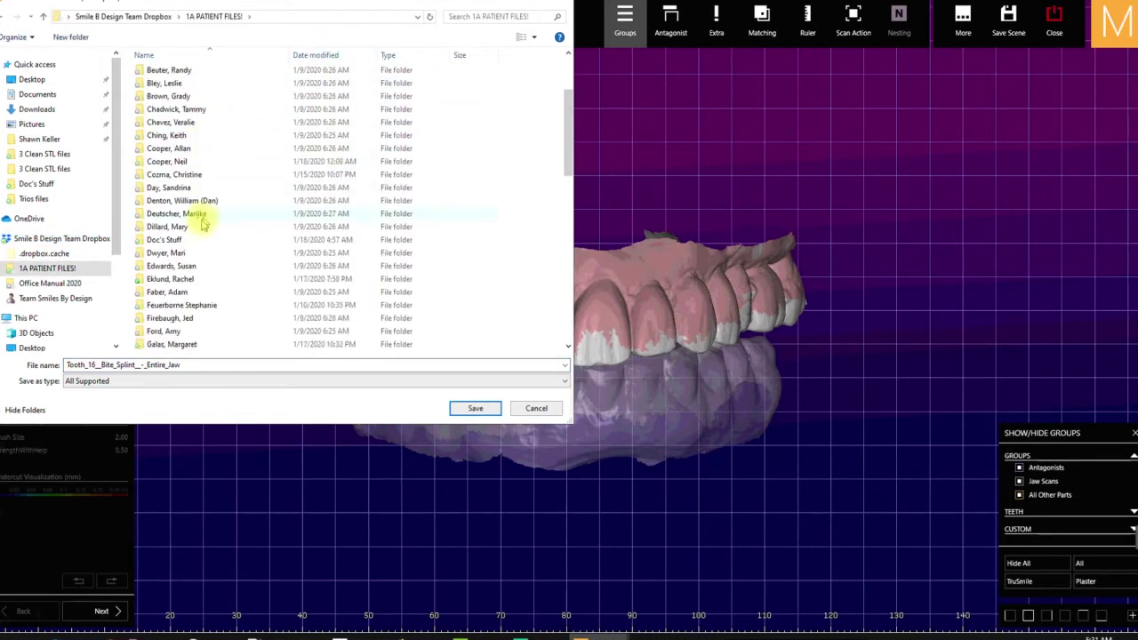
scroll(201, 222, down, 8)
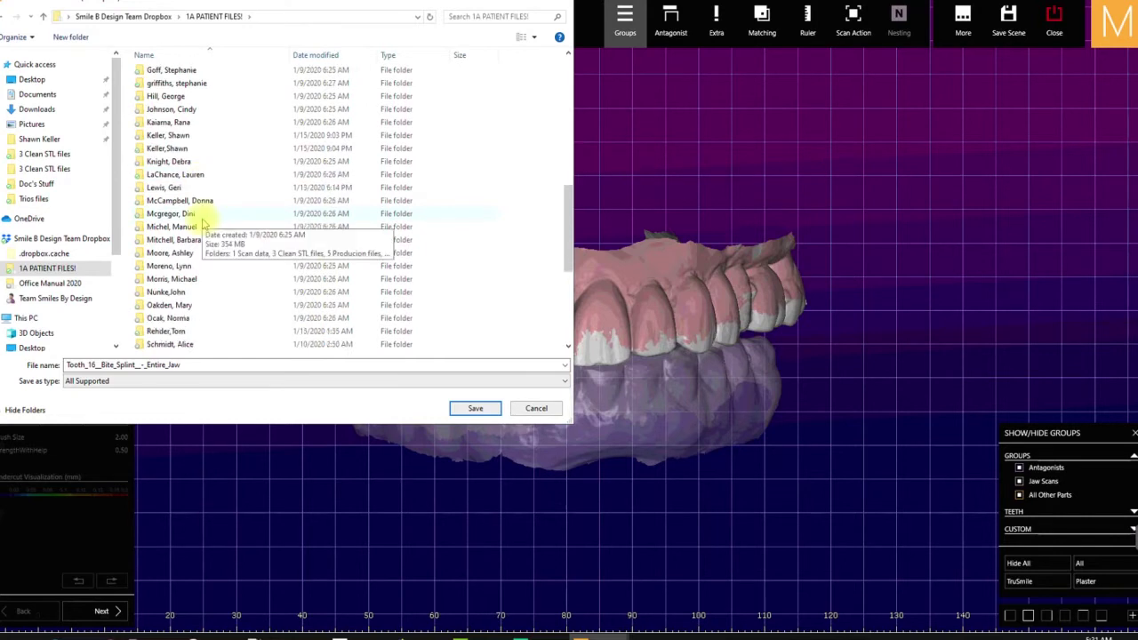
scroll(201, 222, down, 4)
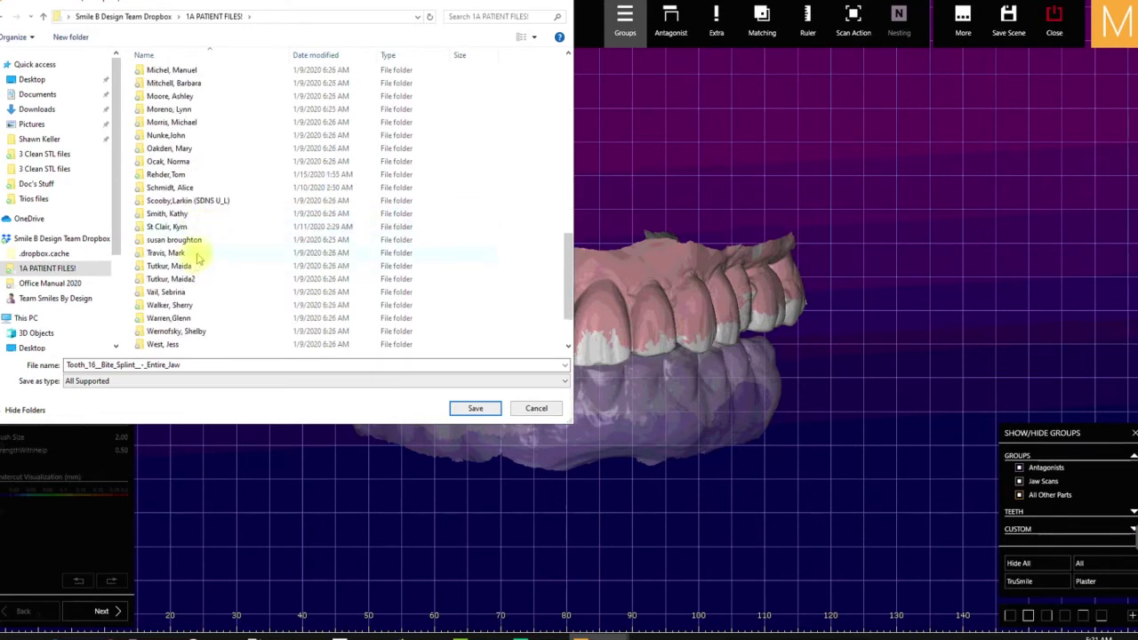
scroll(199, 251, down, 2)
scroll(203, 191, up, 3)
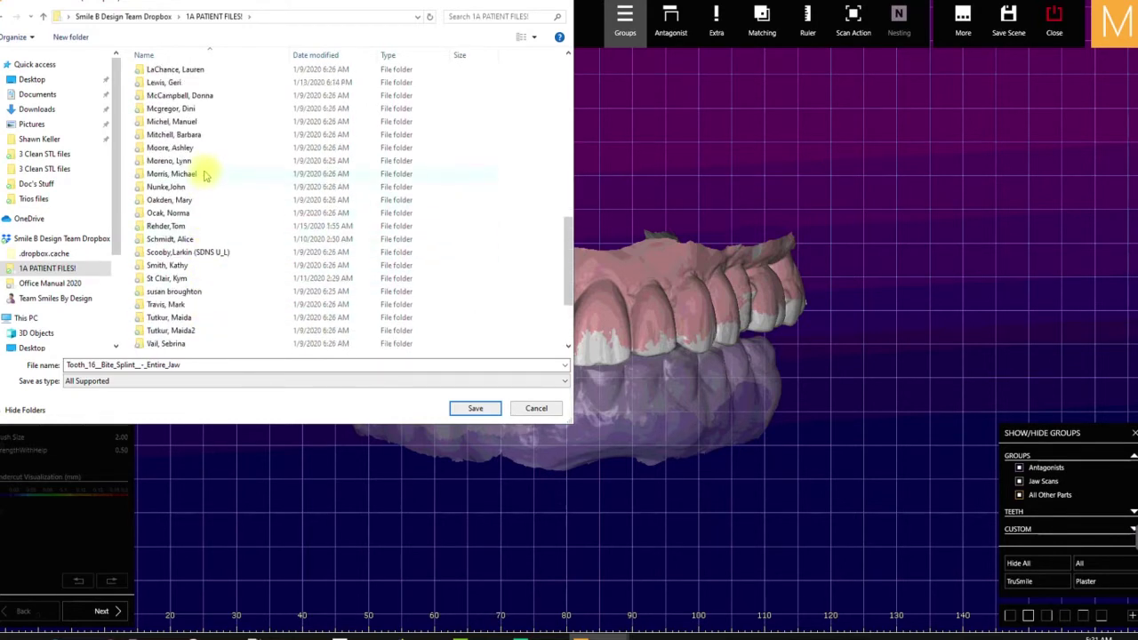
scroll(204, 160, up, 2)
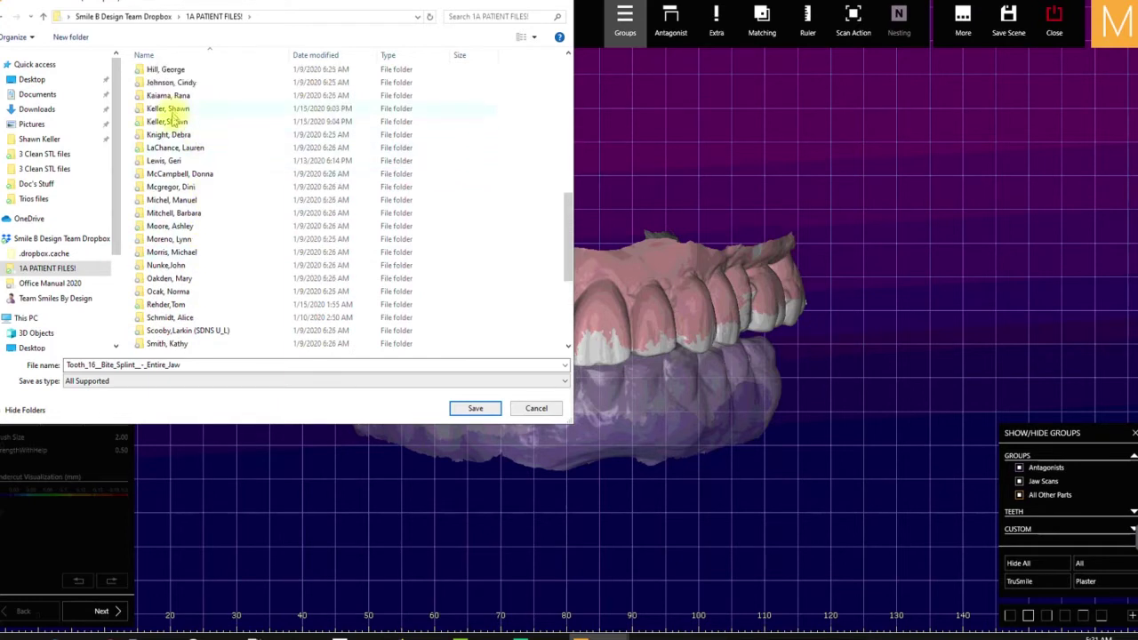
- Save it as U Video in the patient's 3 Clean STL files > Cast Mounted Existing for face Match folder
double_click(164, 122)
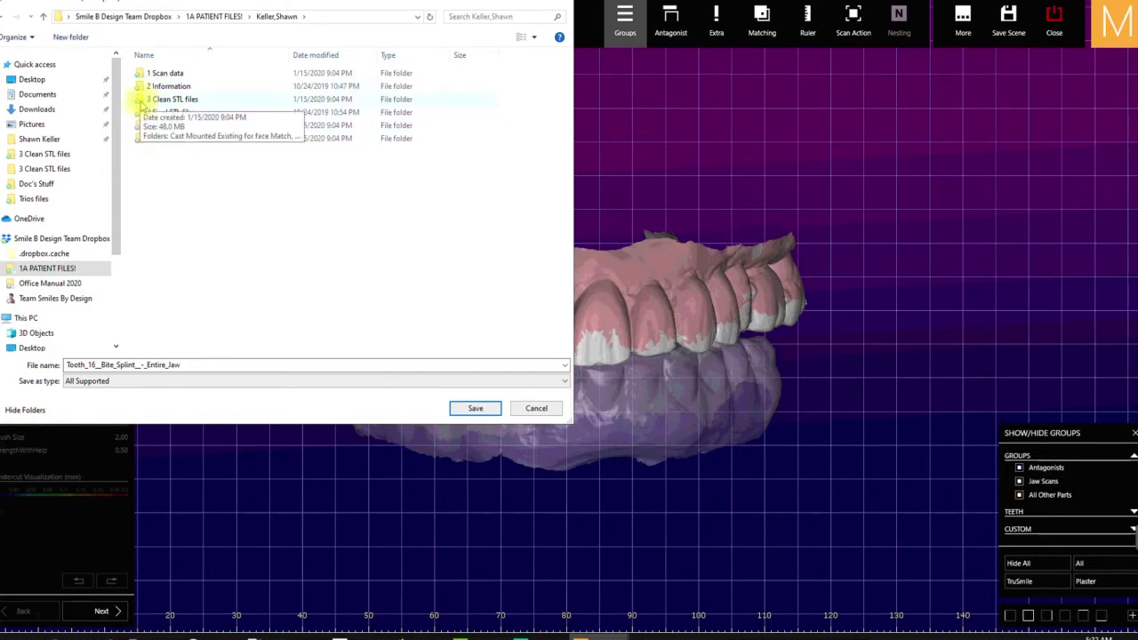
double_click(169, 100)
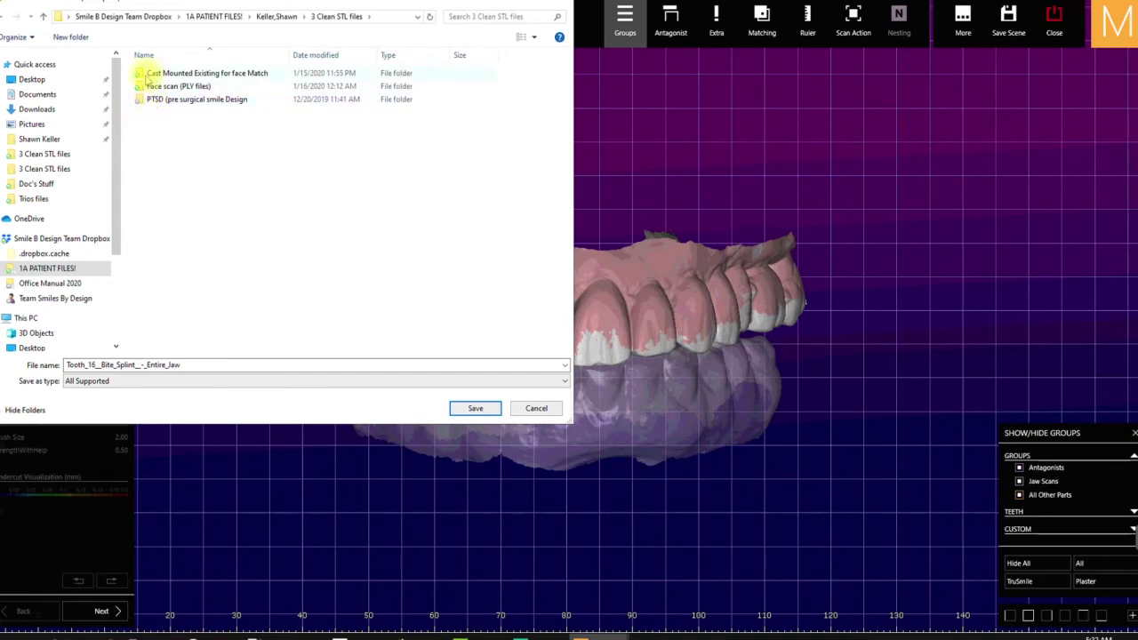
double_click(142, 77)
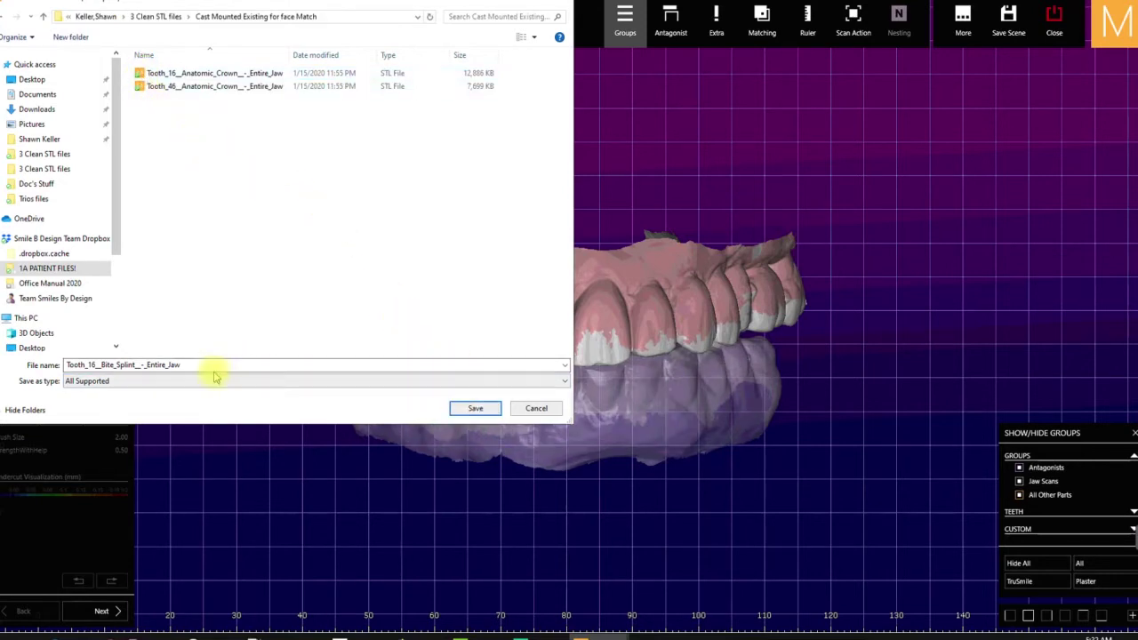
drag(214, 364, 80, 362)
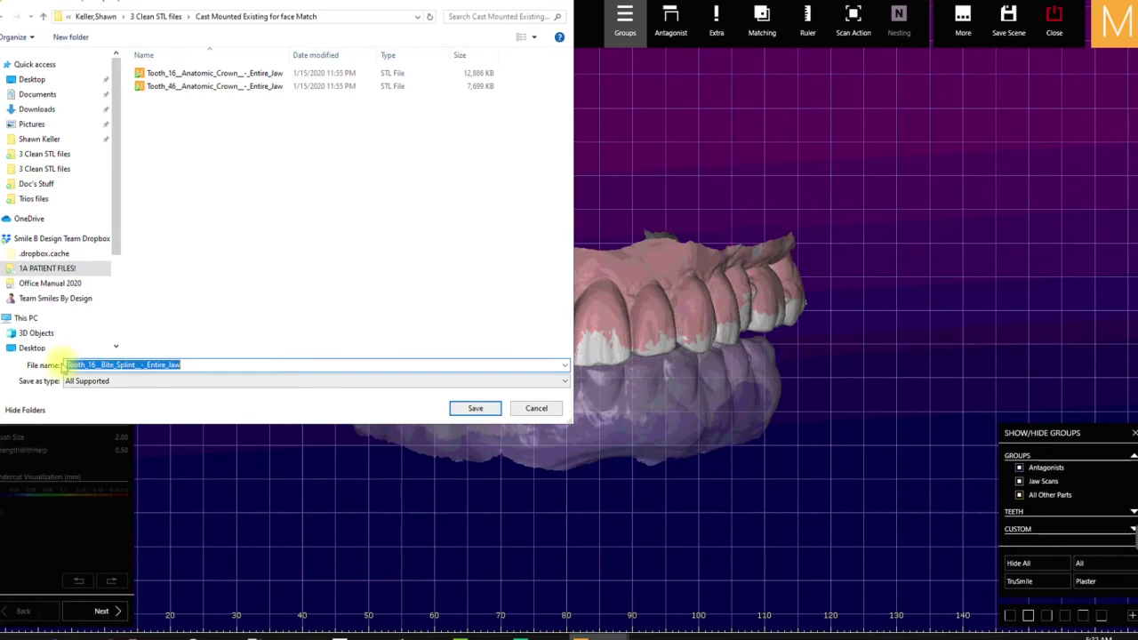
text(U)
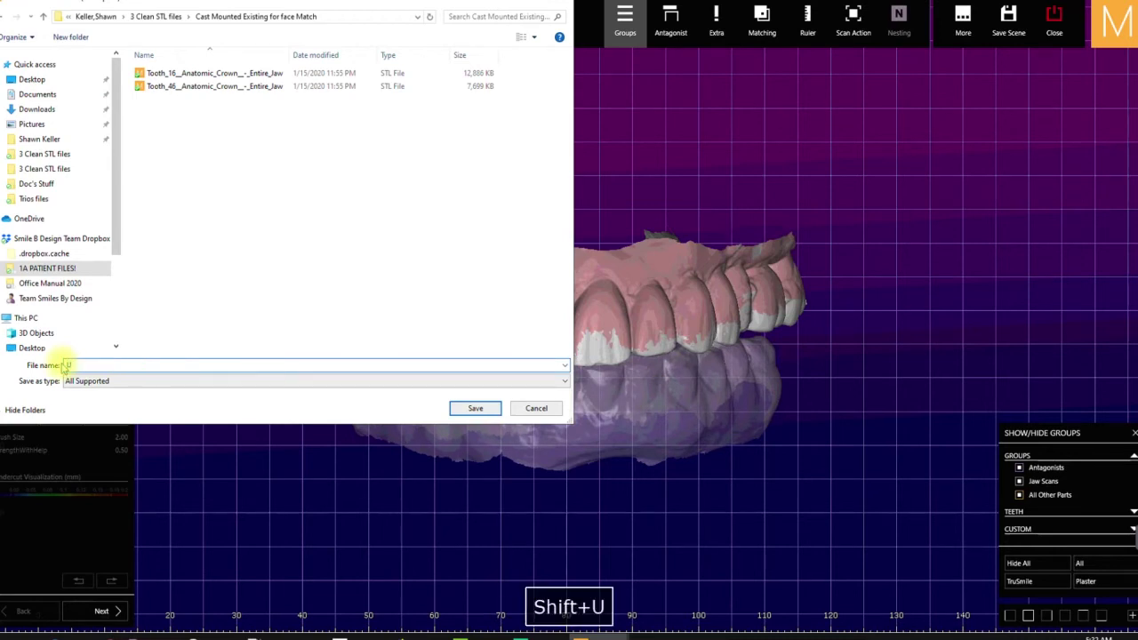
text( Vi)
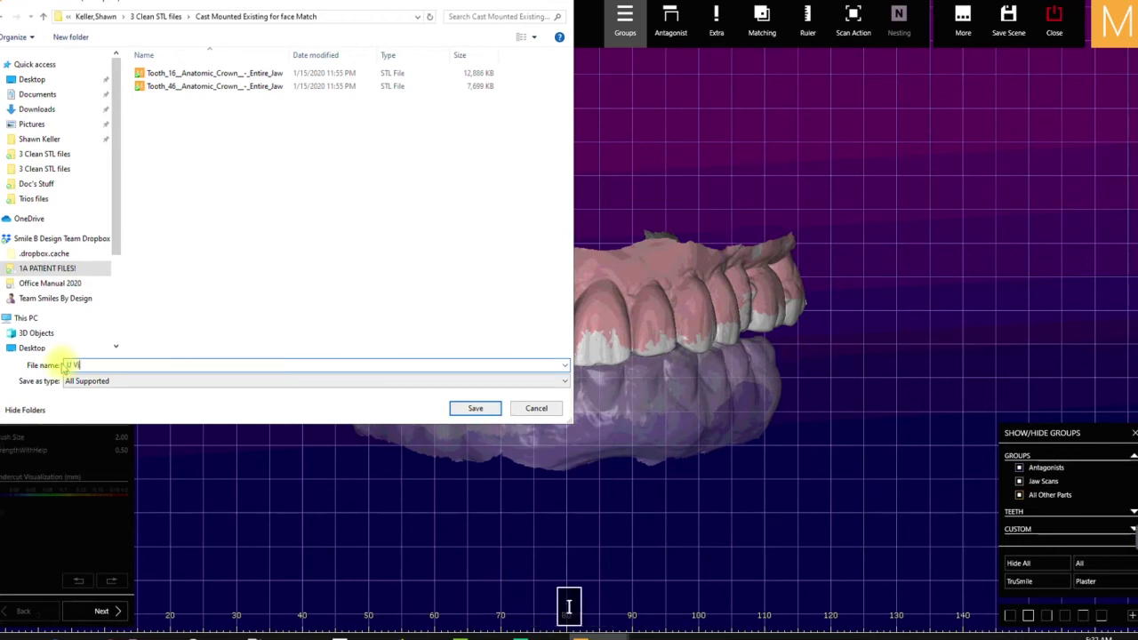
text(deo)
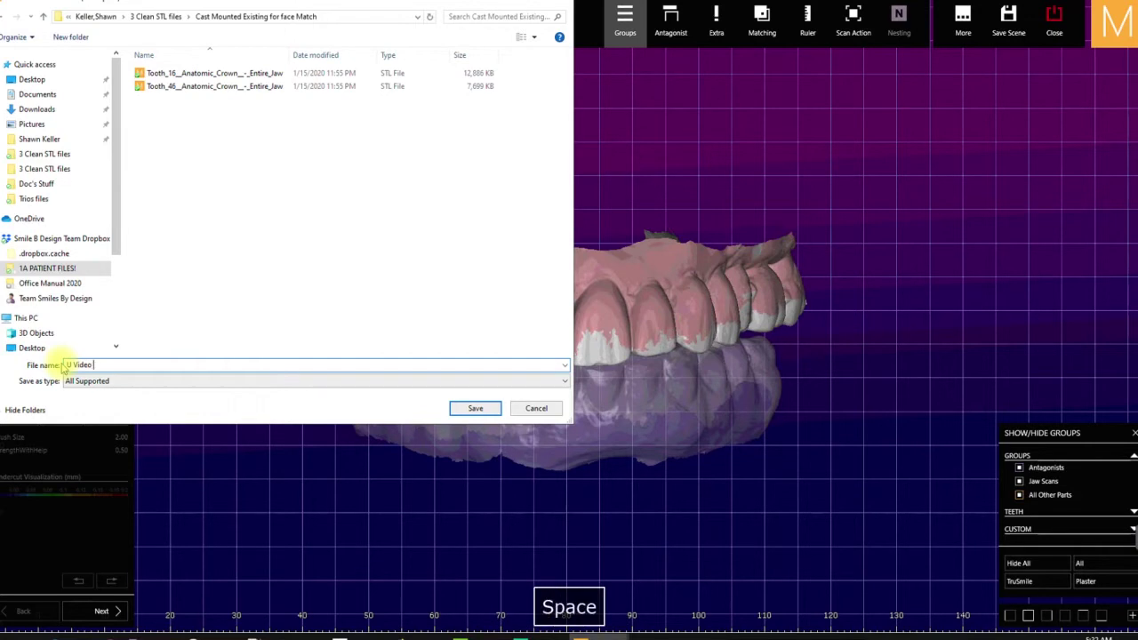
click(476, 408)
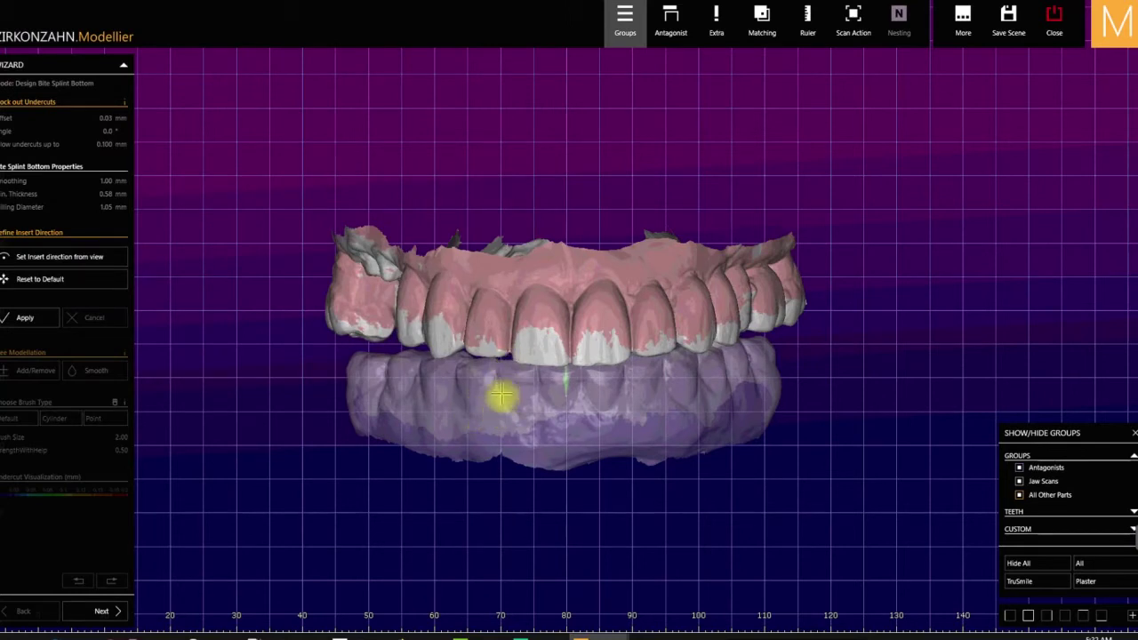
- Make the upper and lower jaws opaque, leaving both visible
key(shift)
shift+click(480, 410)
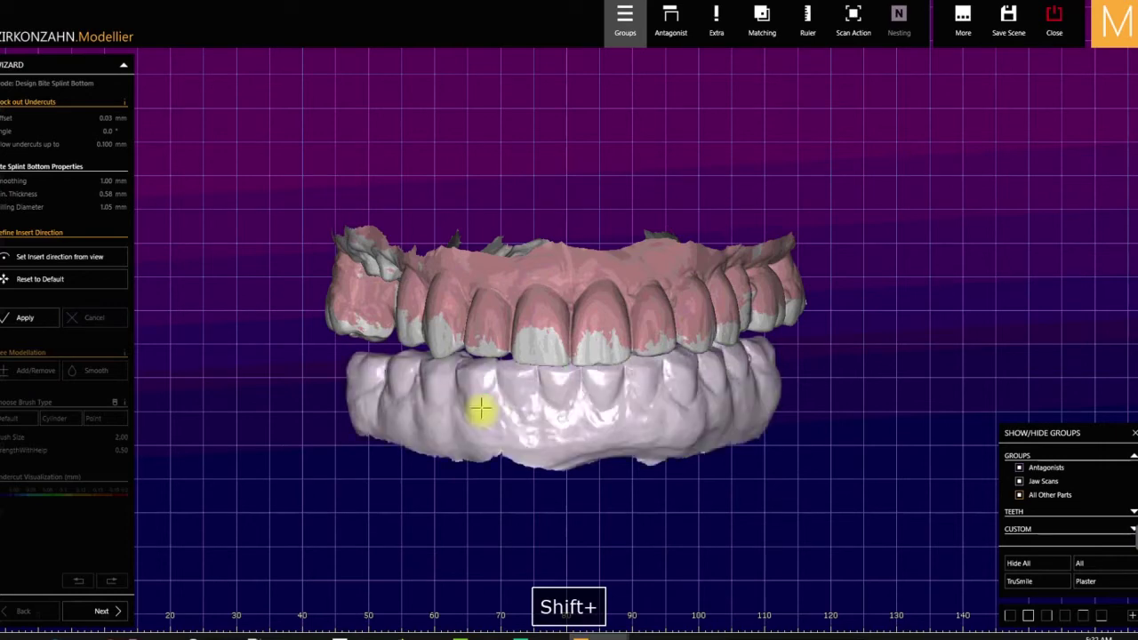
shift+click(480, 410)
shift+click(481, 410)
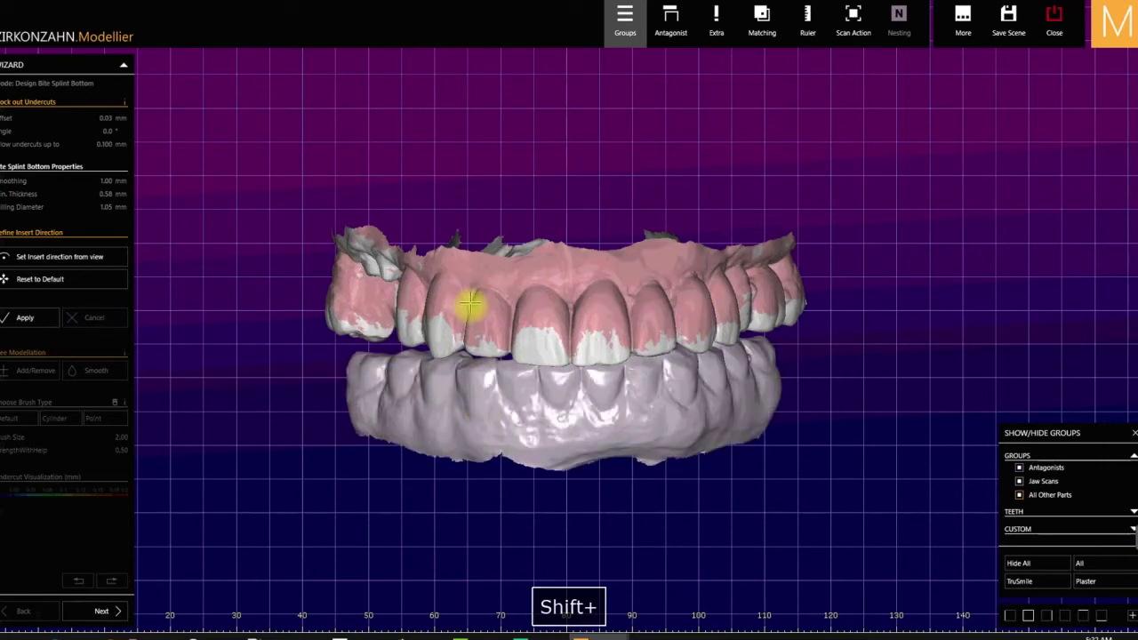
shift+click(469, 305)
shift+click(469, 306)
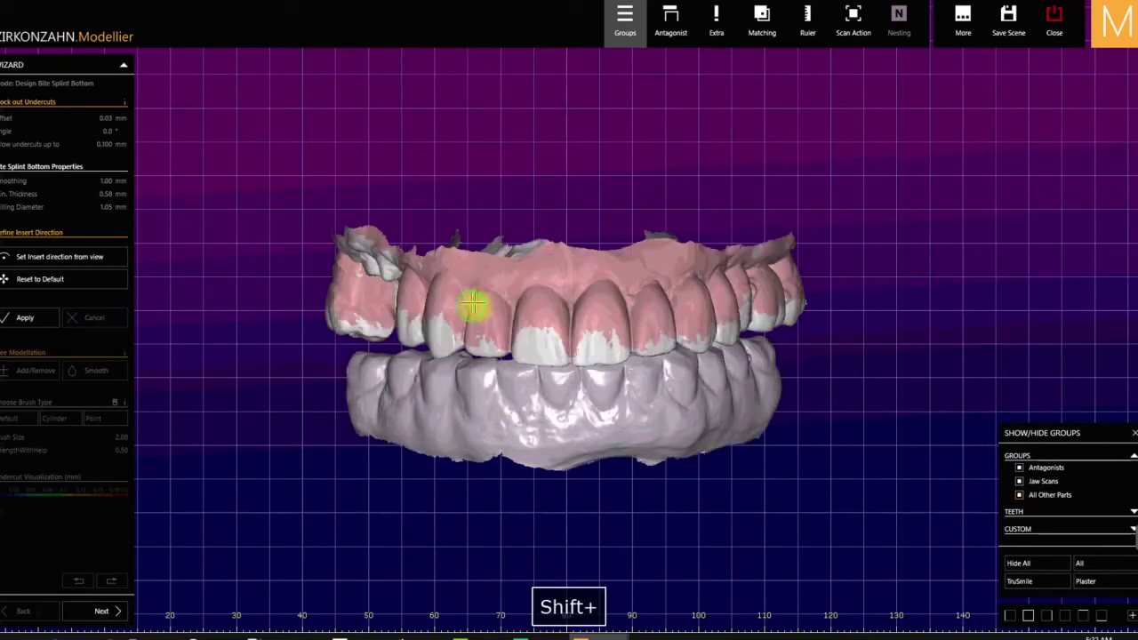
ctrl+click(455, 387)
ctrl+click(457, 391)
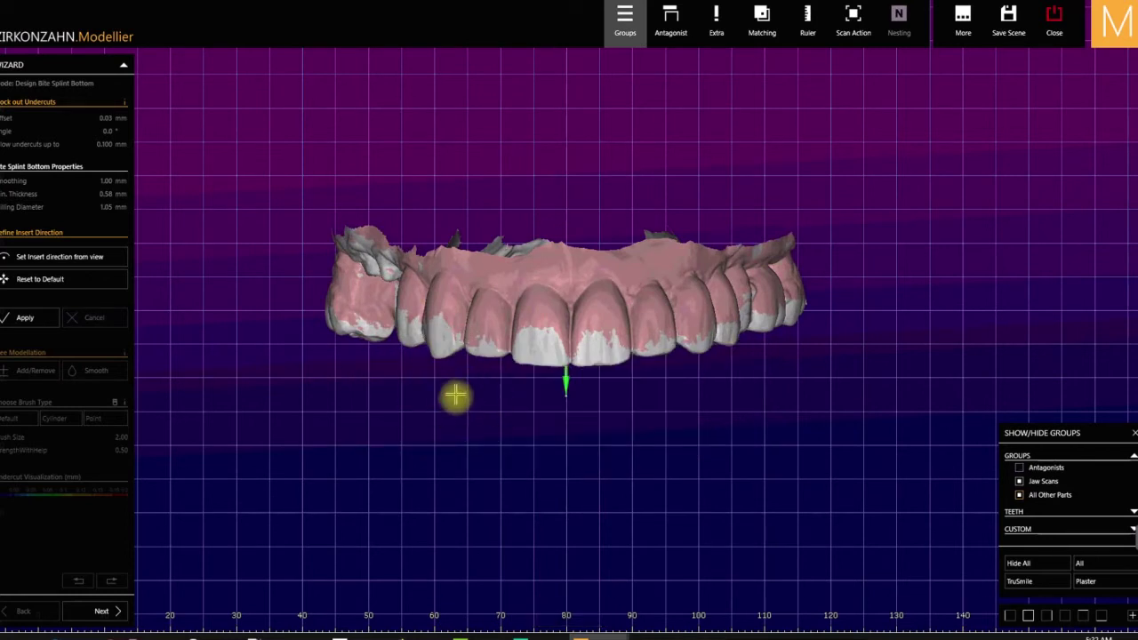
ctrl+shift+click(455, 397)
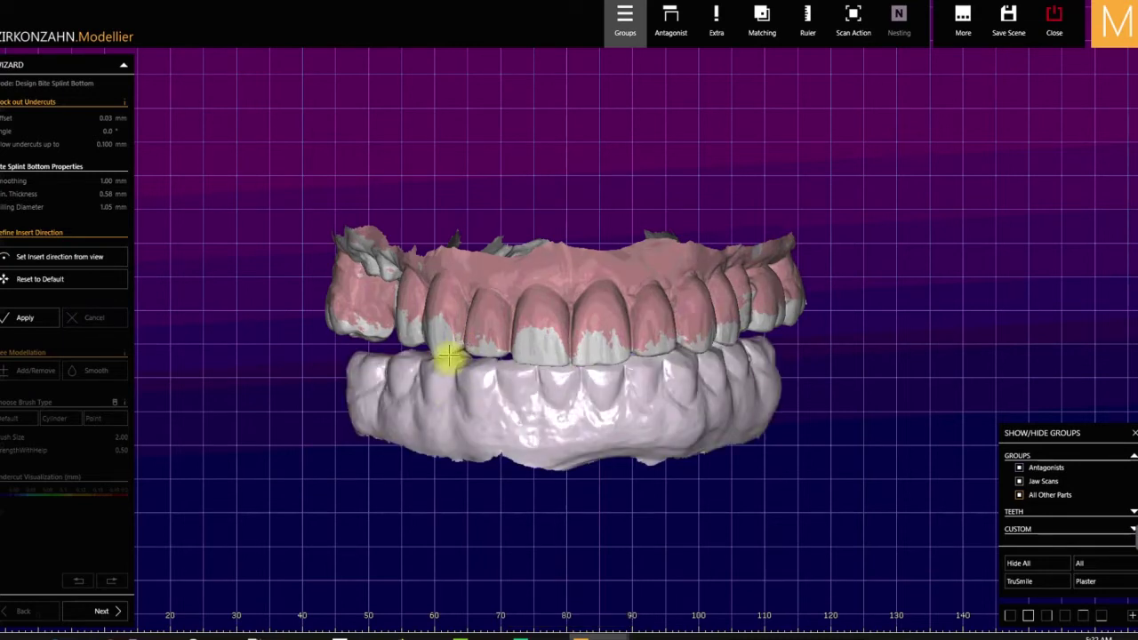
- Hide the upper jaw and start saving the lower jaw to a file
ctrl+click(470, 307)
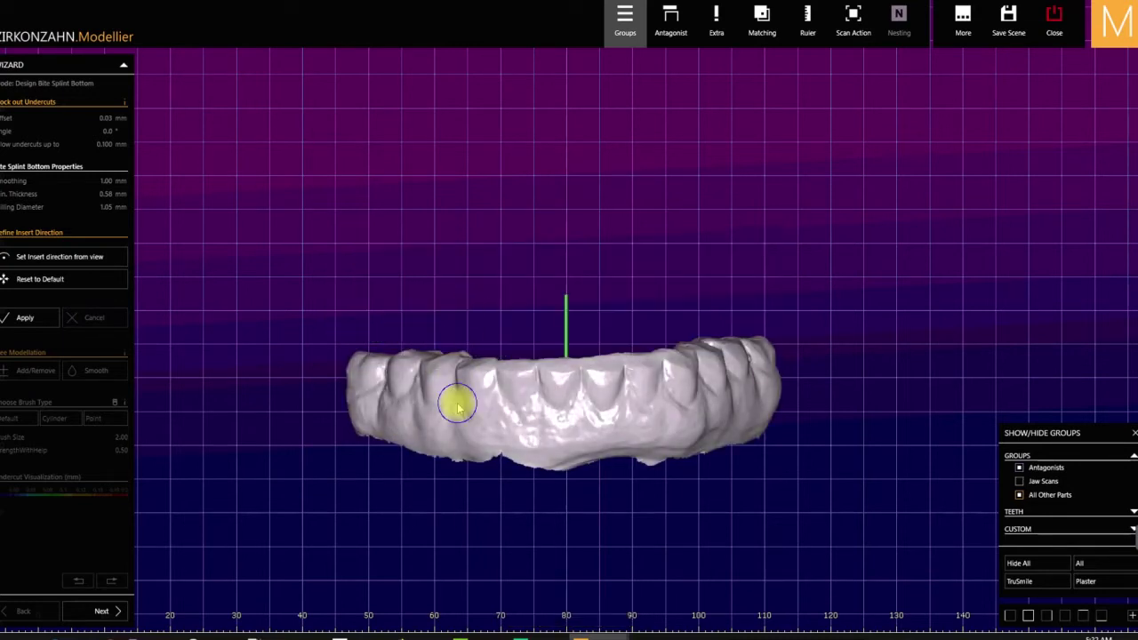
right_click(456, 402)
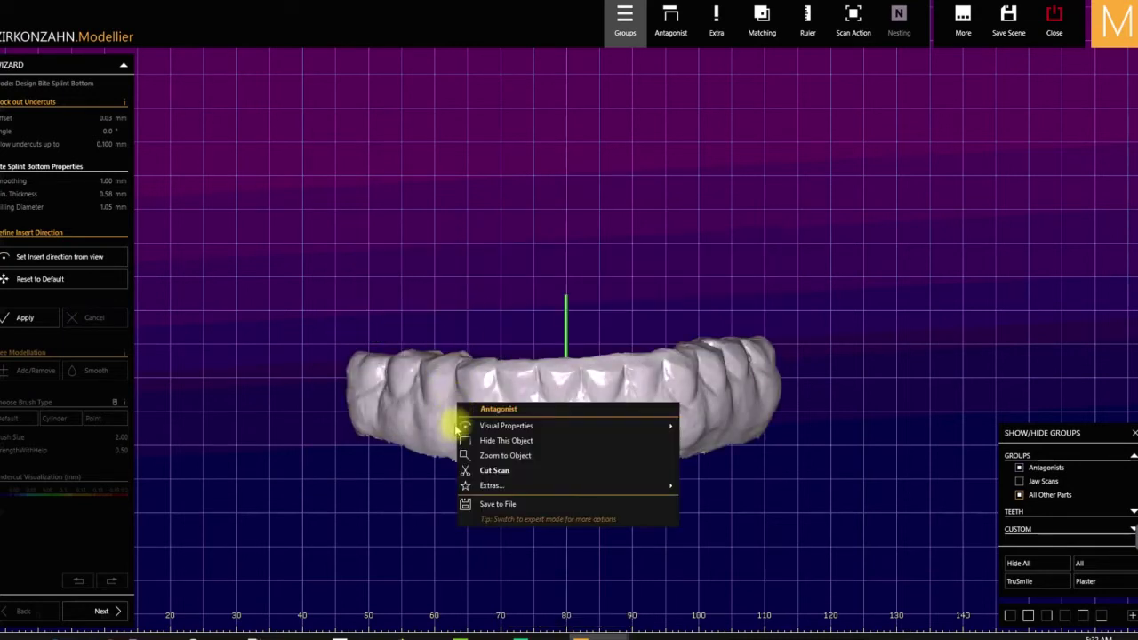
click(513, 509)
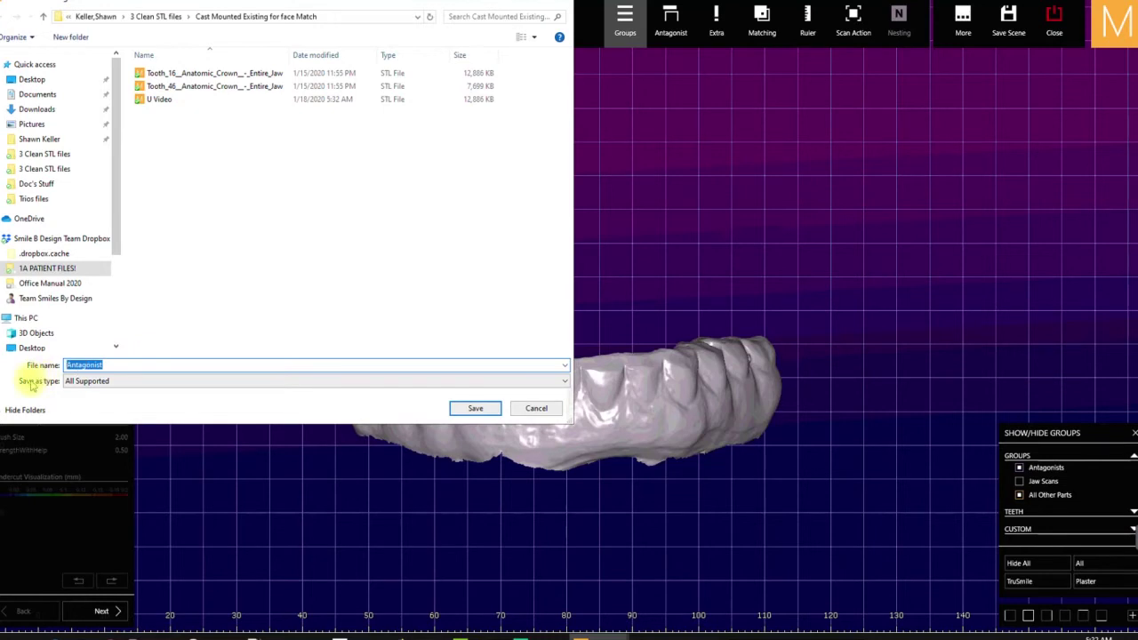
- Save the lower jaw as L Video and show the upper jaw again
text(L)
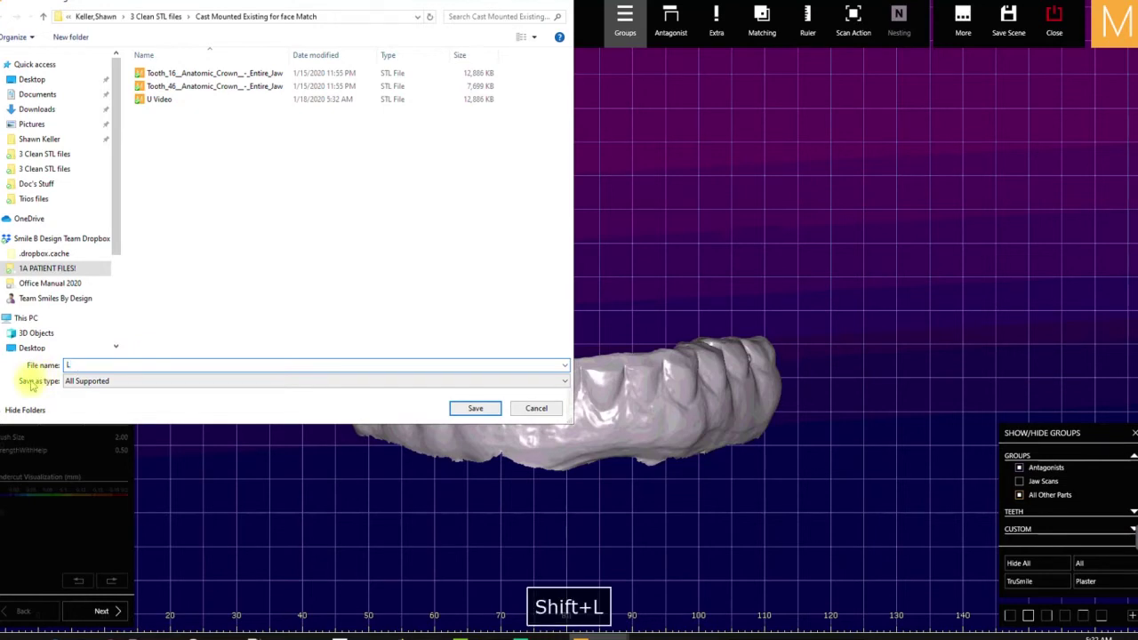
text( Video)
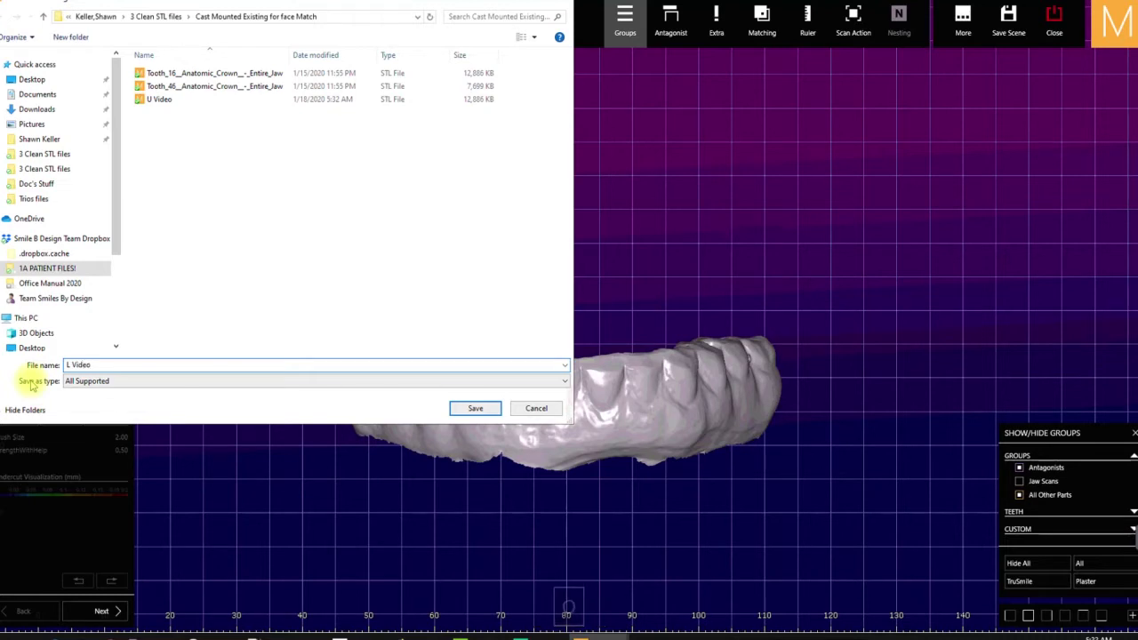
click(481, 409)
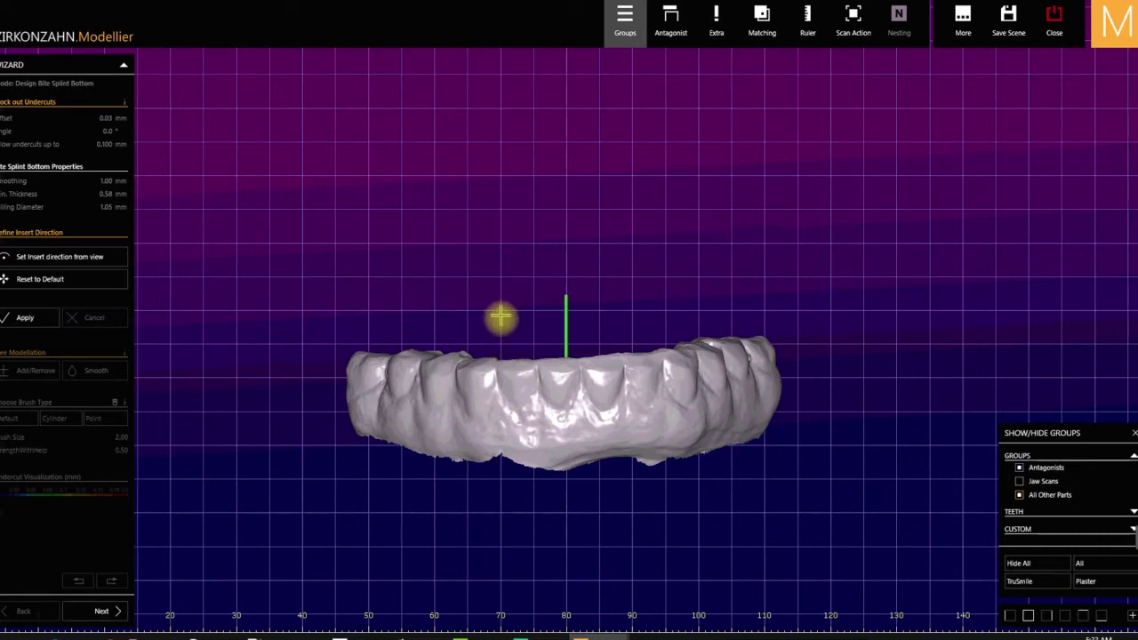
key(ctrl+shift+a)
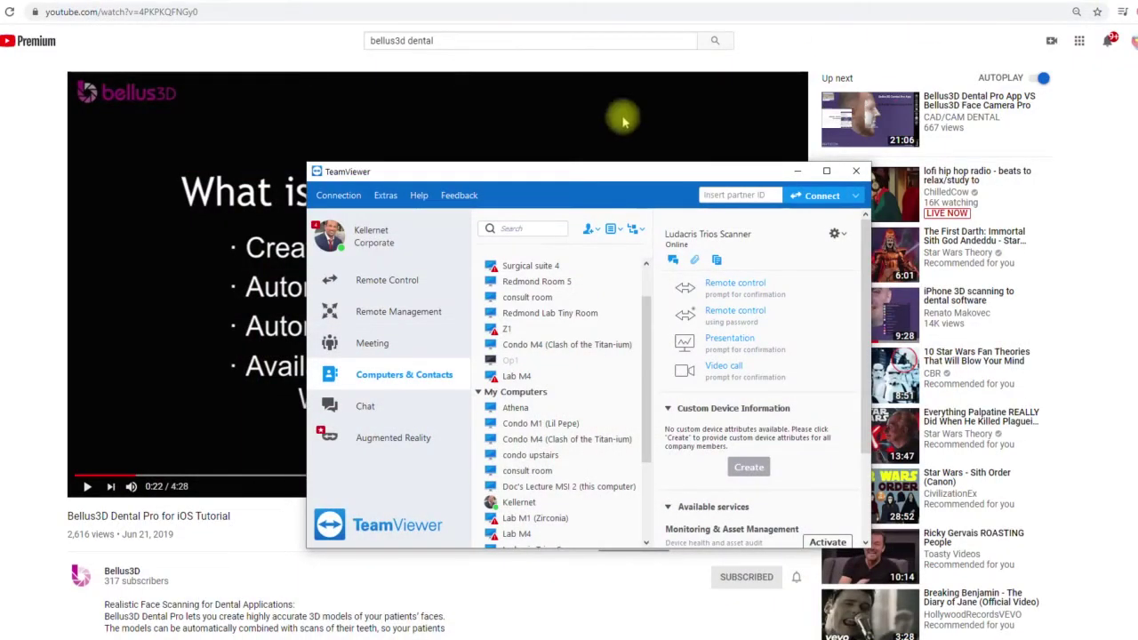
- Minimize TeamViewer to reveal the Bellus3D Dental Pro for iOS Tutorial page
click(798, 170)
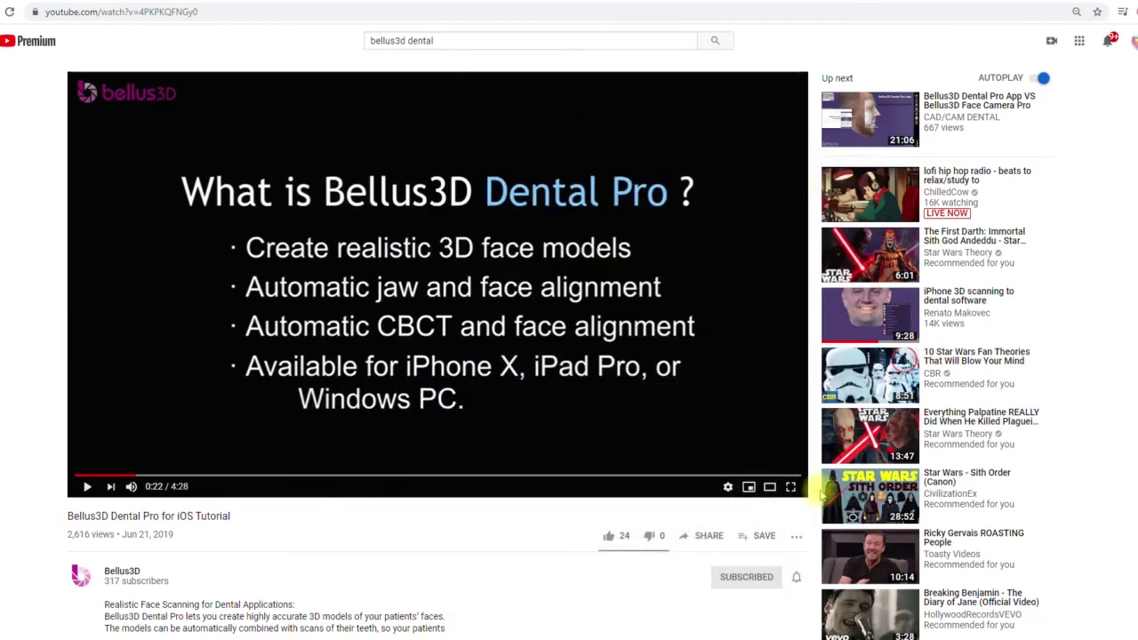
mouse_move(824, 496)
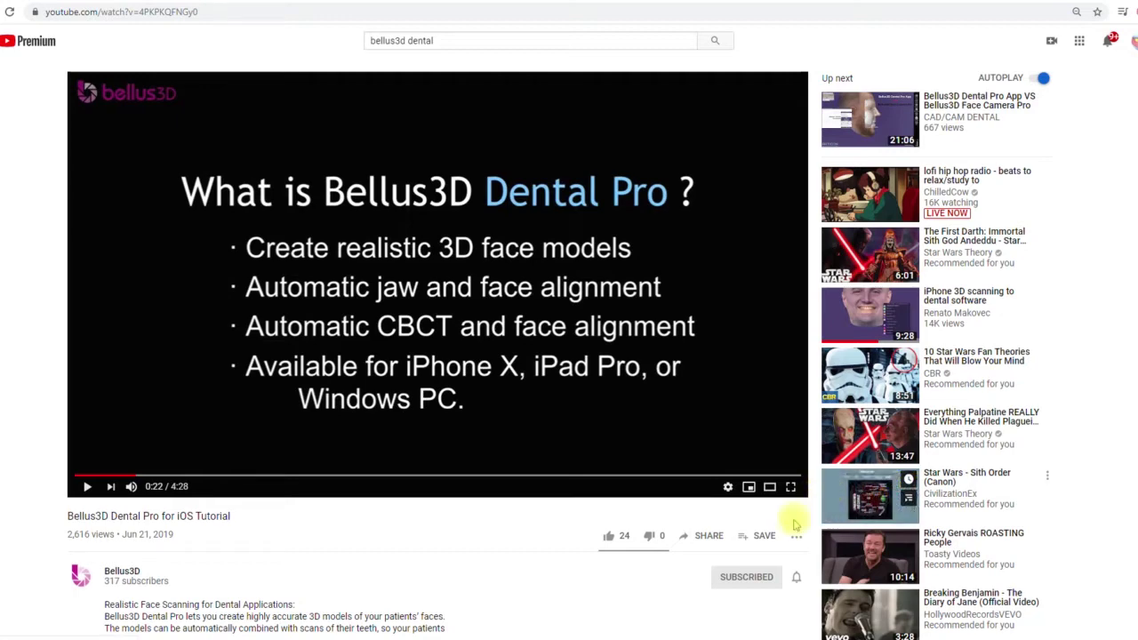
- Watch the Bellus3D tutorial full screen through to its Jaw Alignment face-scan selection step
click(791, 487)
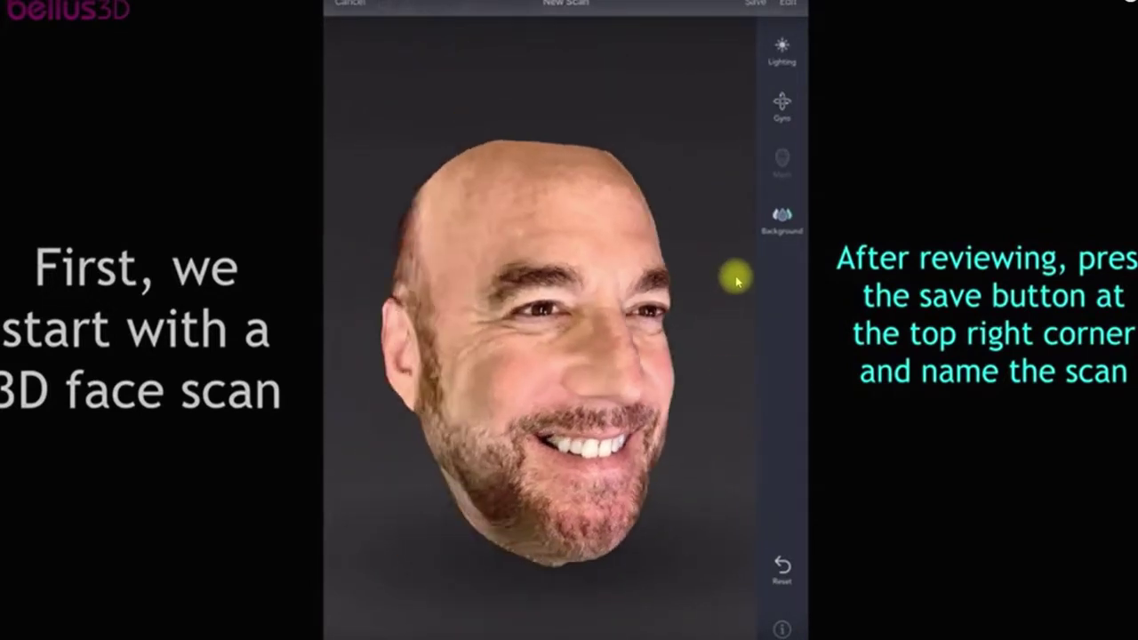
drag(646, 331, 338, 511)
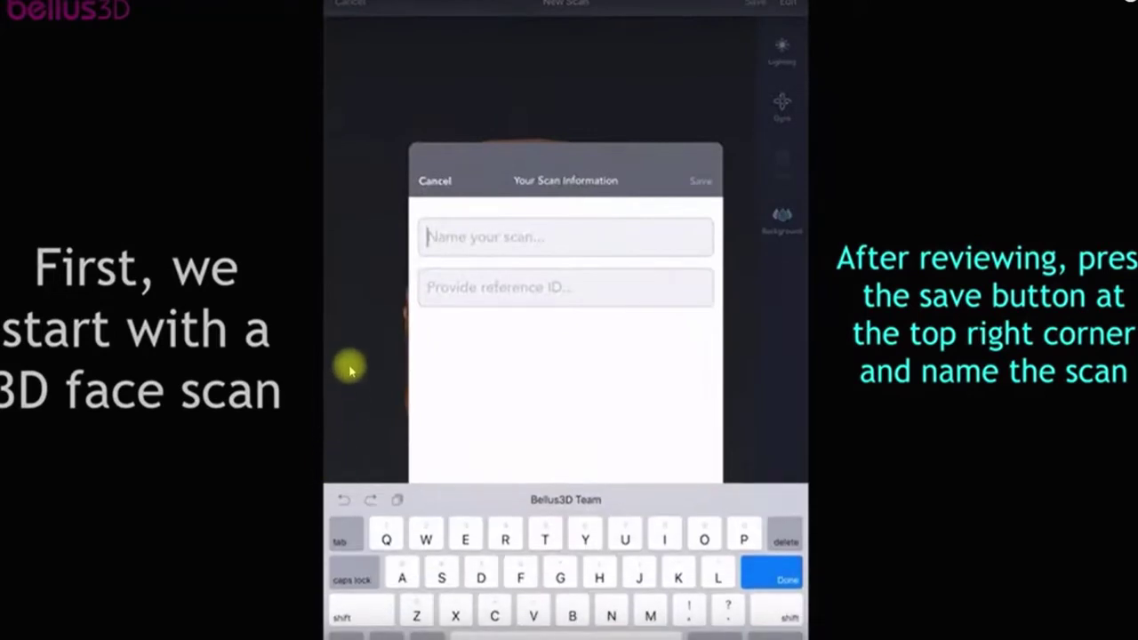
text(EZ)
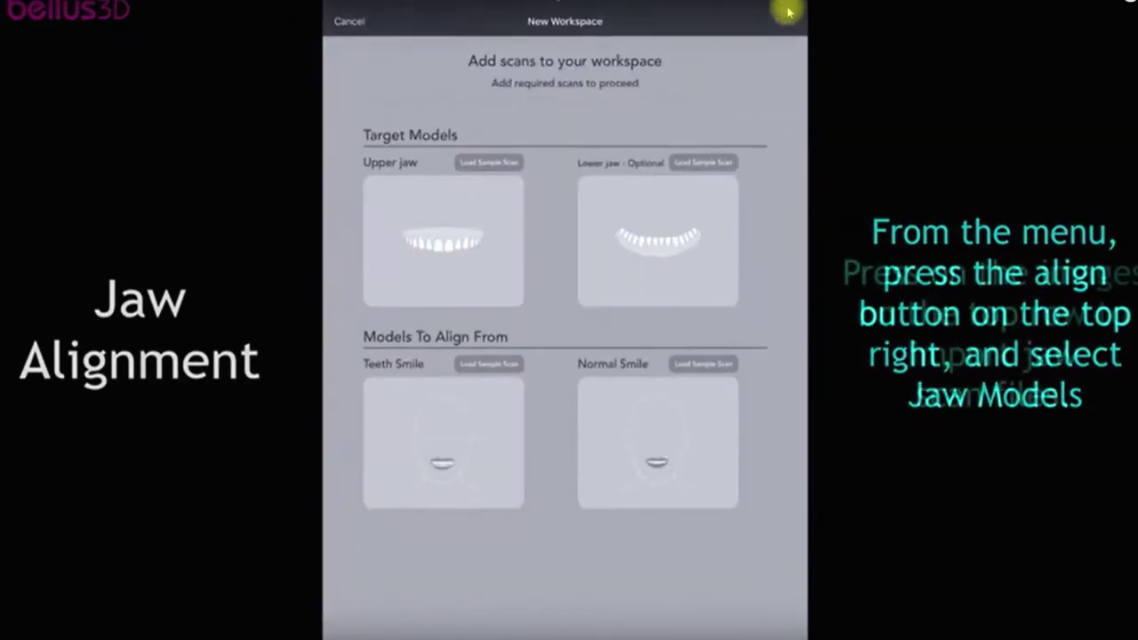
click(443, 240)
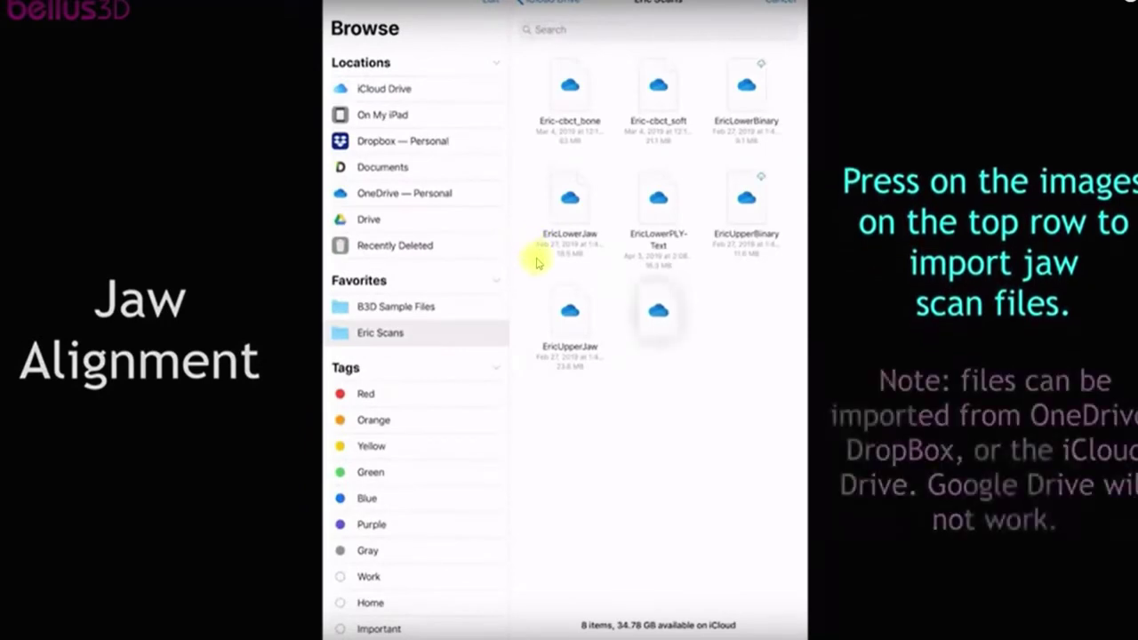
click(537, 248)
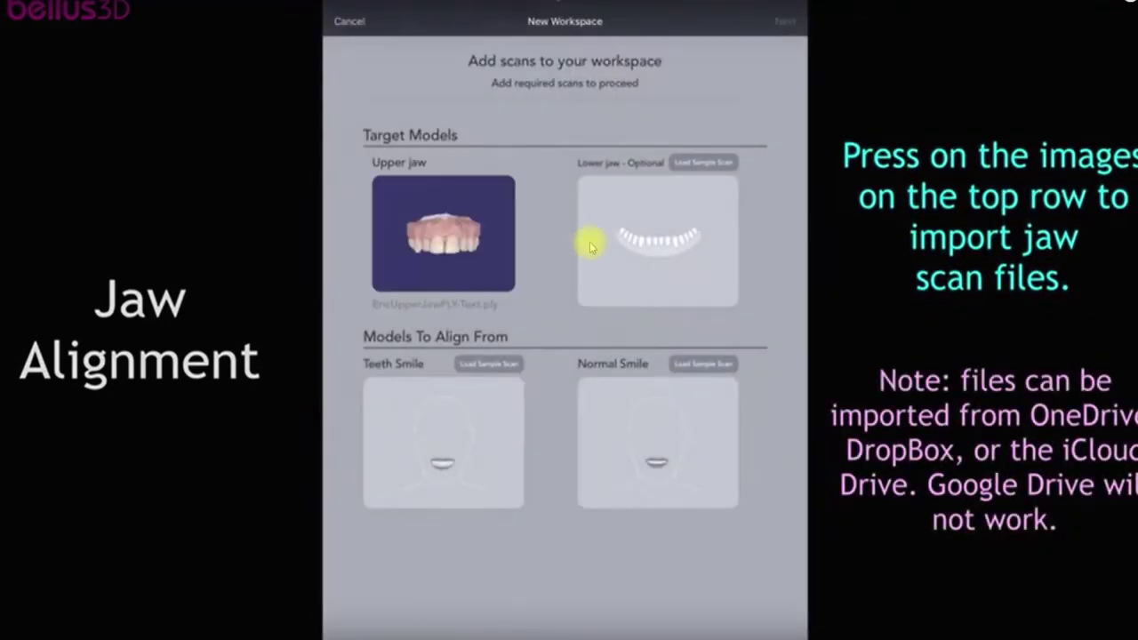
click(589, 244)
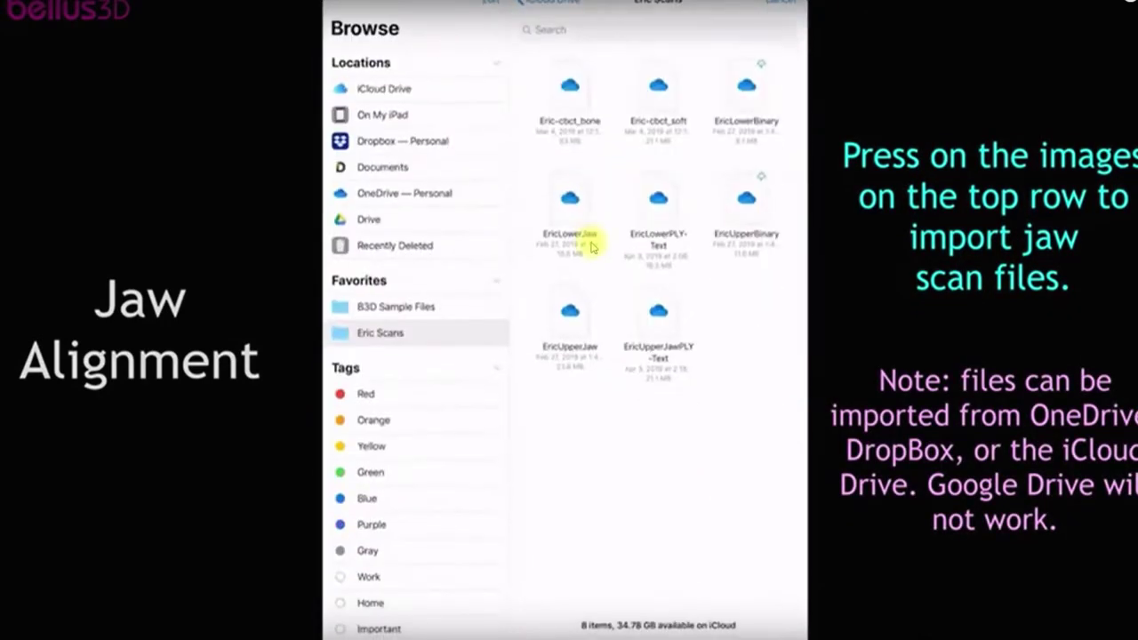
click(589, 247)
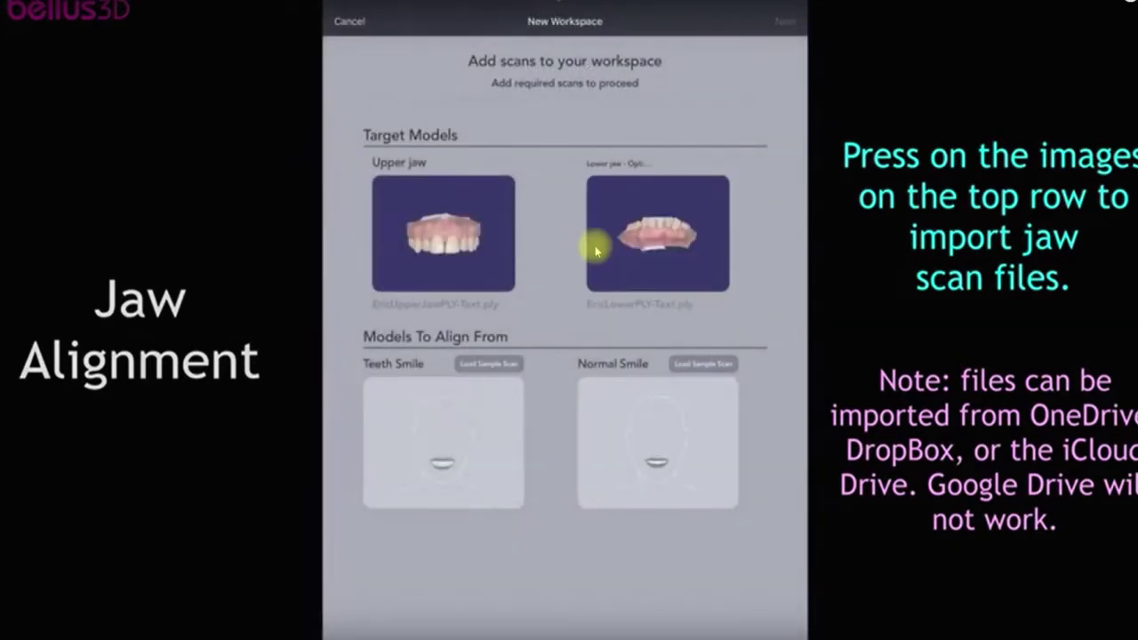
click(596, 258)
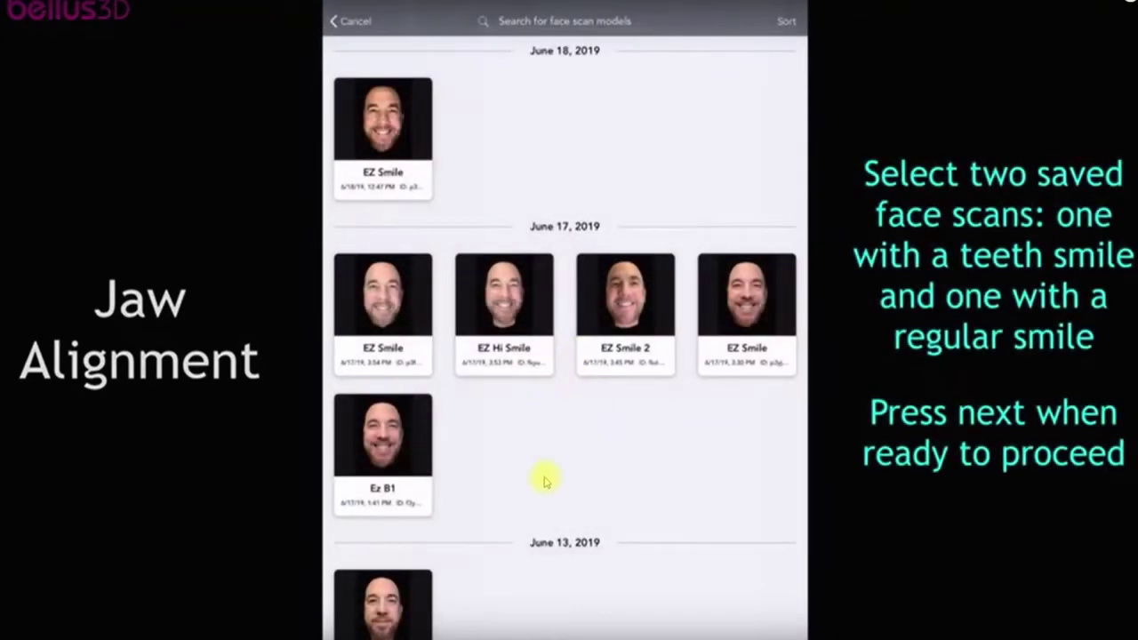
click(391, 594)
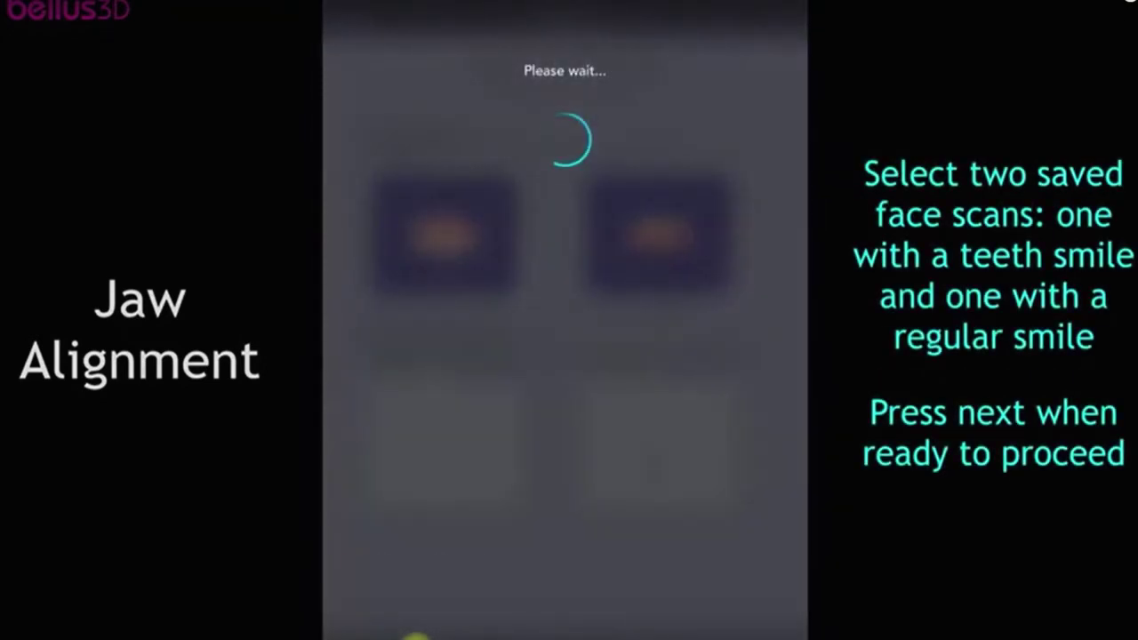